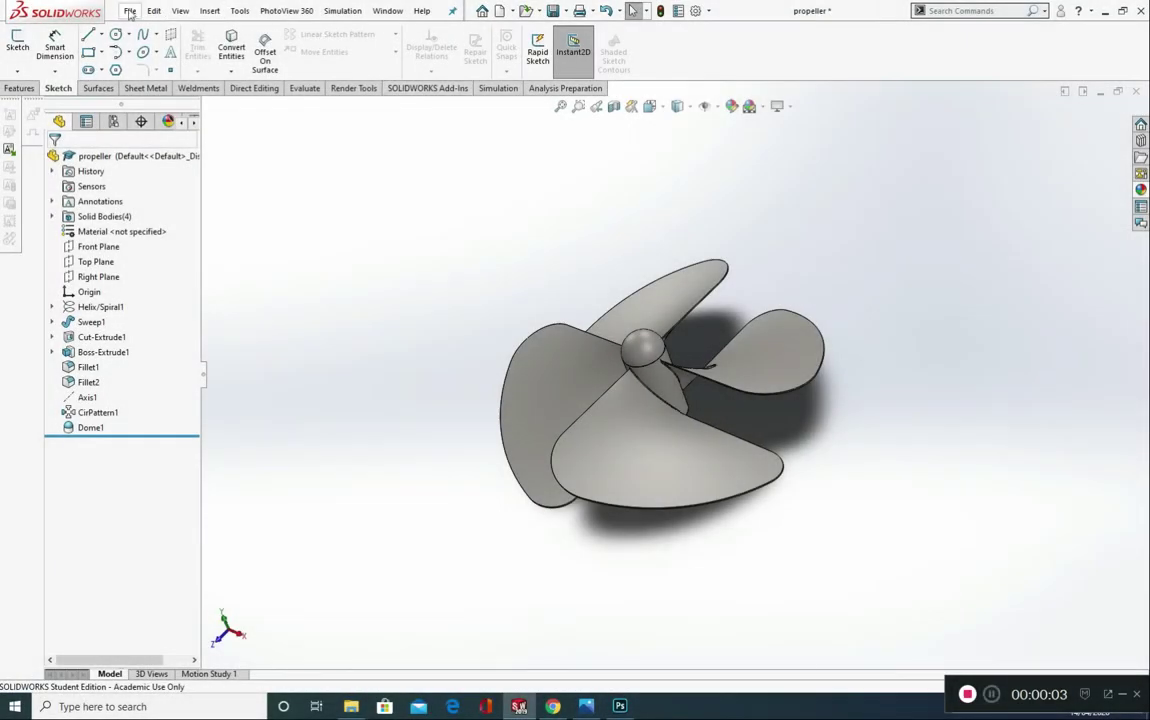
Step: Create a new part document
left_click(130, 11)
left_click(150, 32)
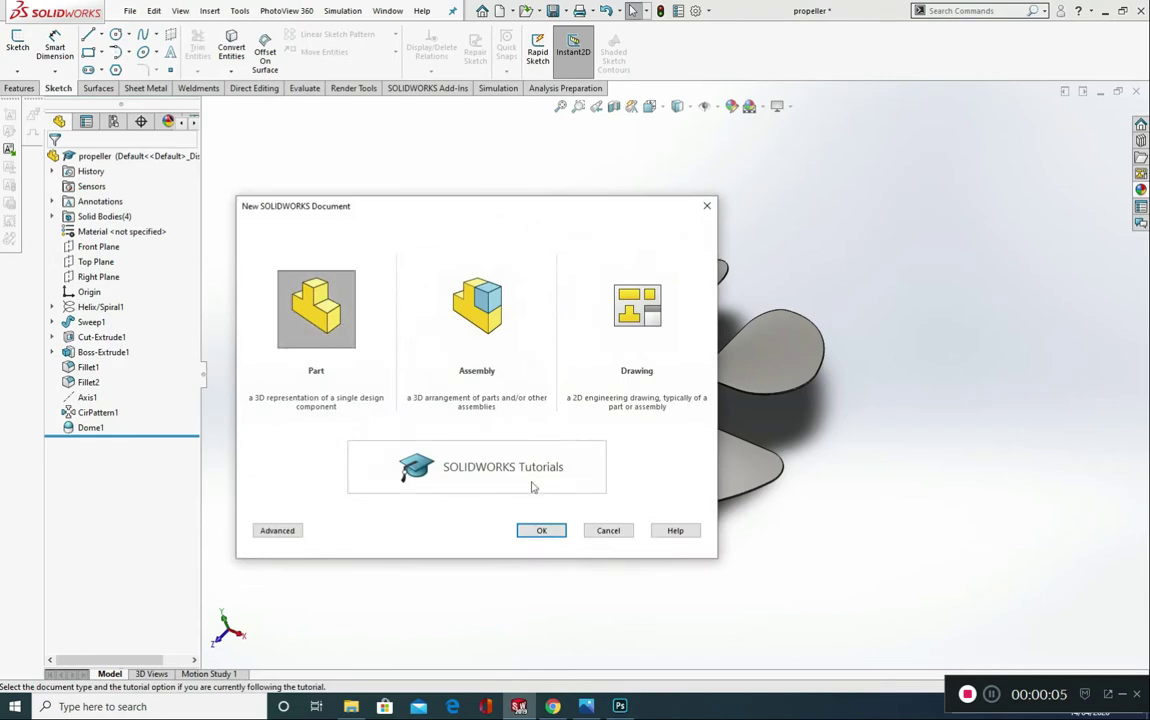
left_click(541, 530)
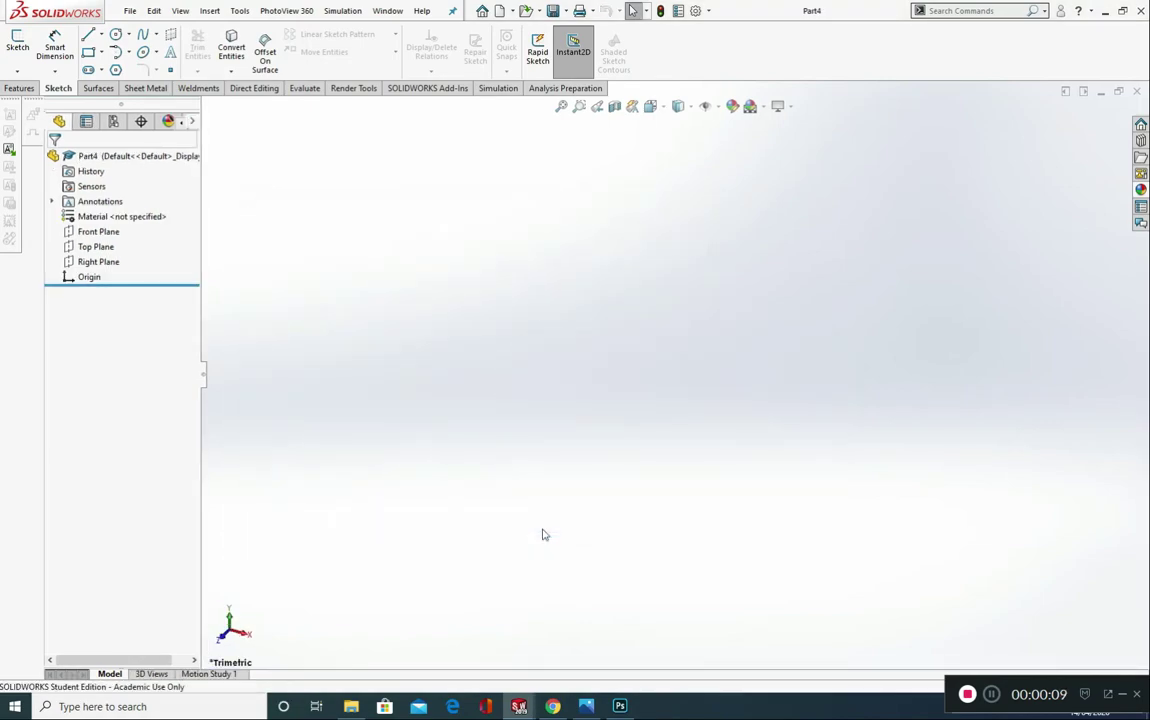
Step: Sketch a circle about 75 mm in diameter on the Top Plane, centred on the origin
left_click(97, 247)
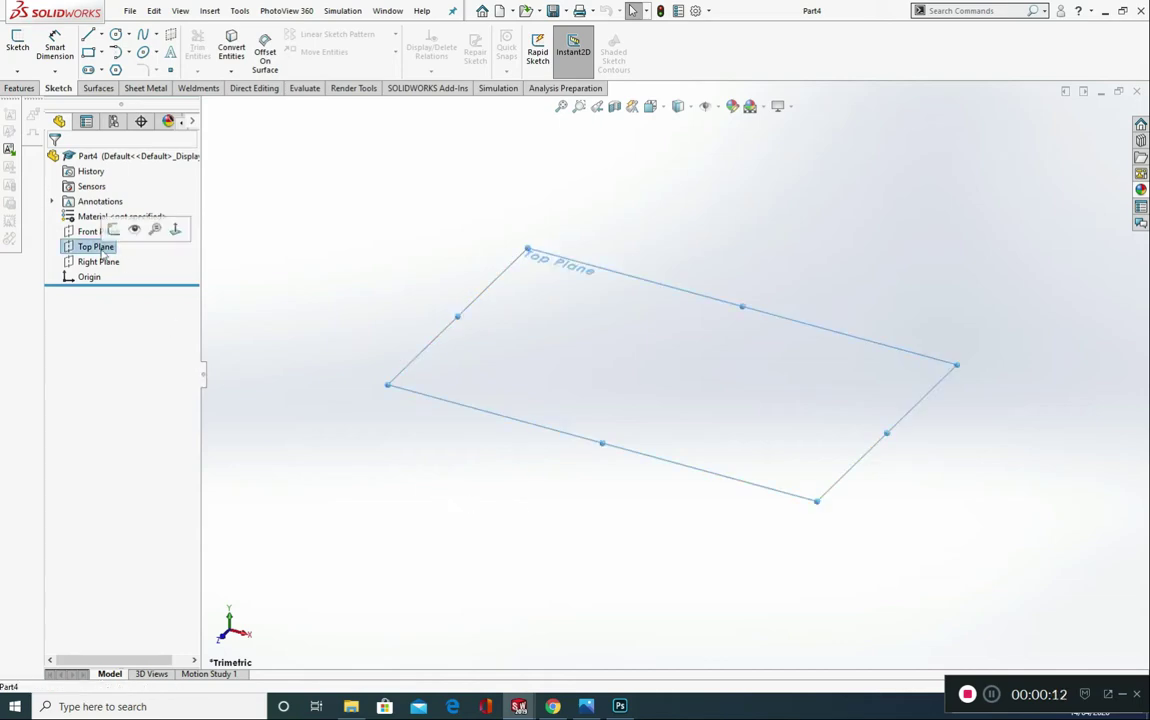
left_click(175, 230)
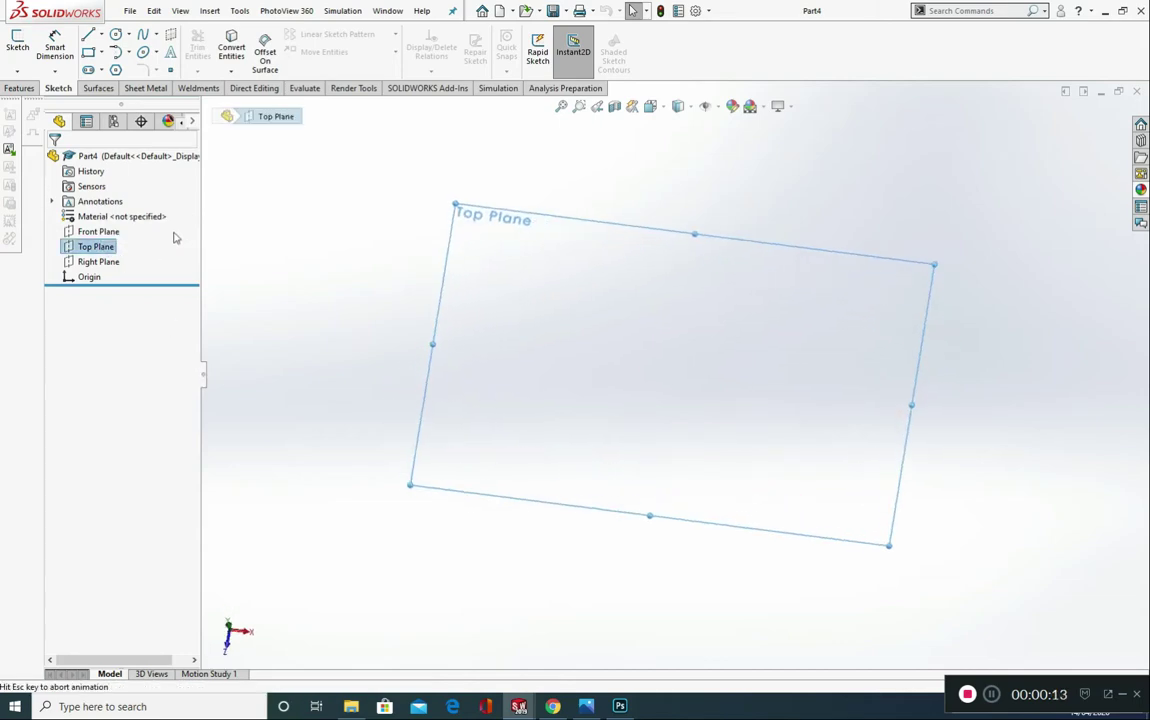
left_click(17, 45)
left_click(116, 35)
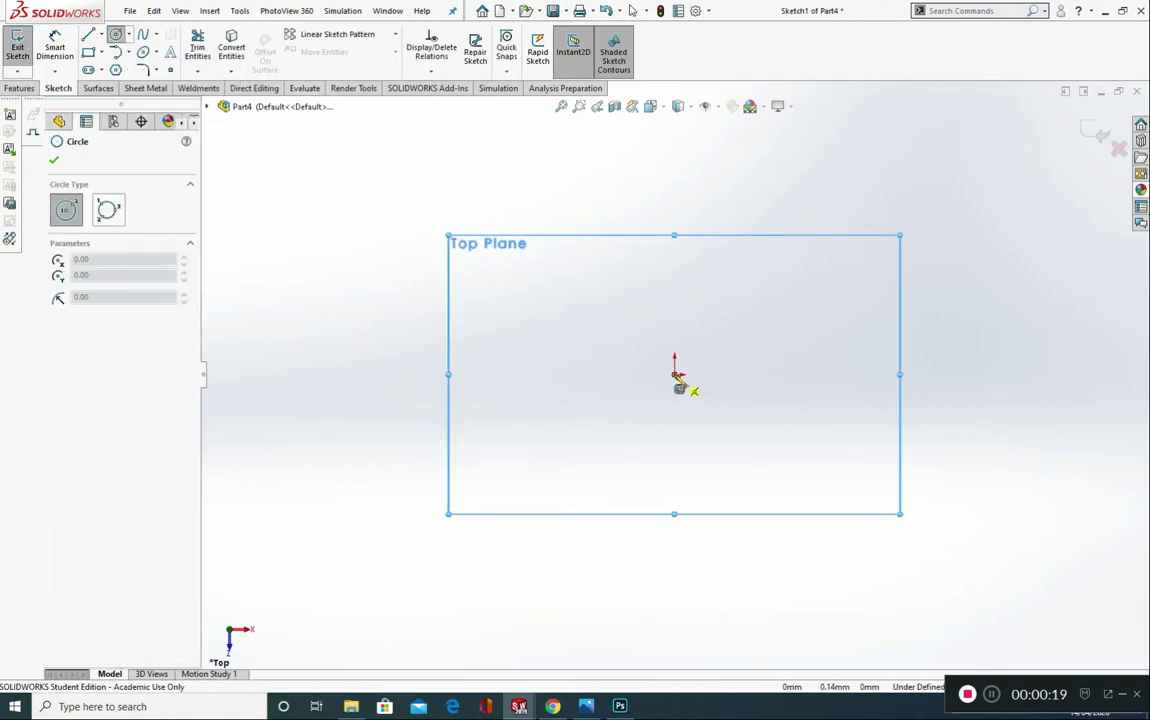
mouse_move(675, 376)
left_mouse_down()
mouse_move(690, 278)
mouse_move(662, 283)
left_mouse_up()
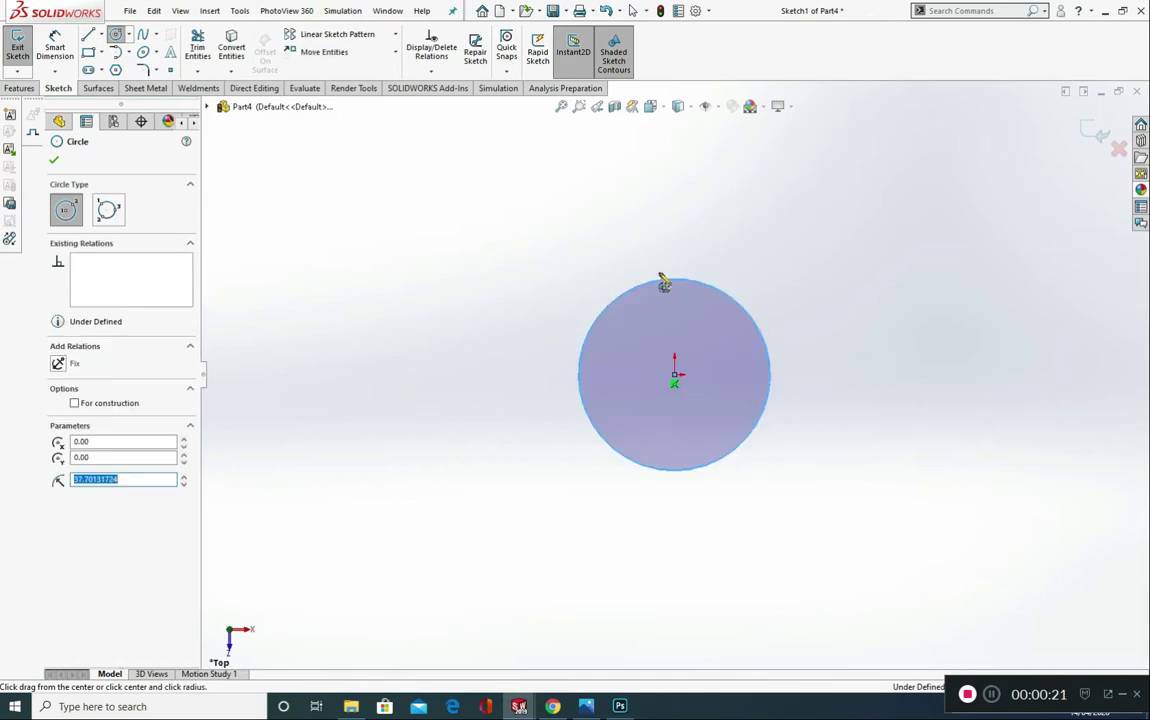
Step: Dimension the circle's diameter and set it to 30 mm
left_click(55, 45)
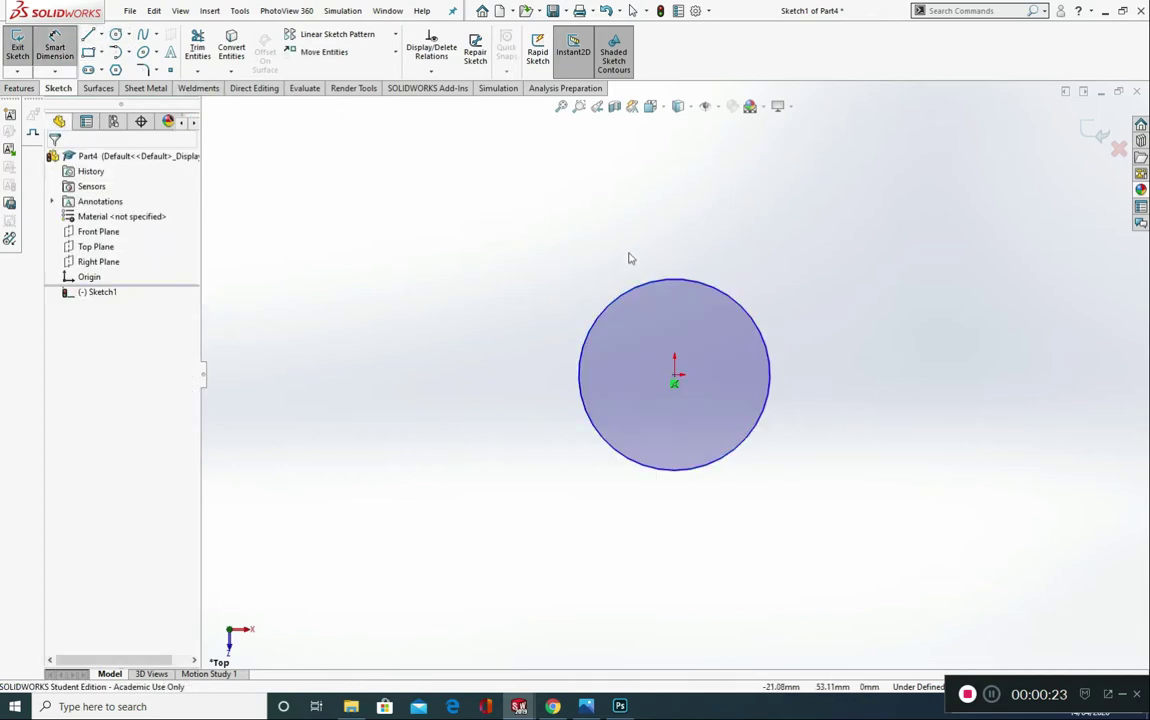
left_click(664, 279)
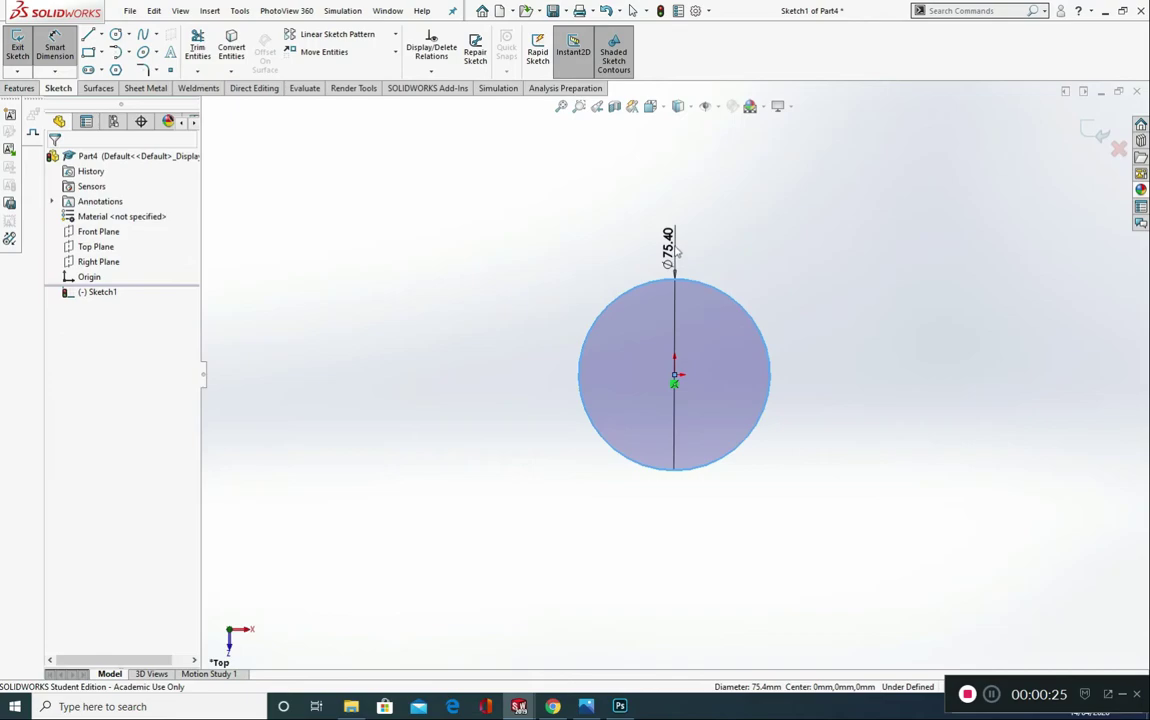
left_click(677, 252)
type("30")
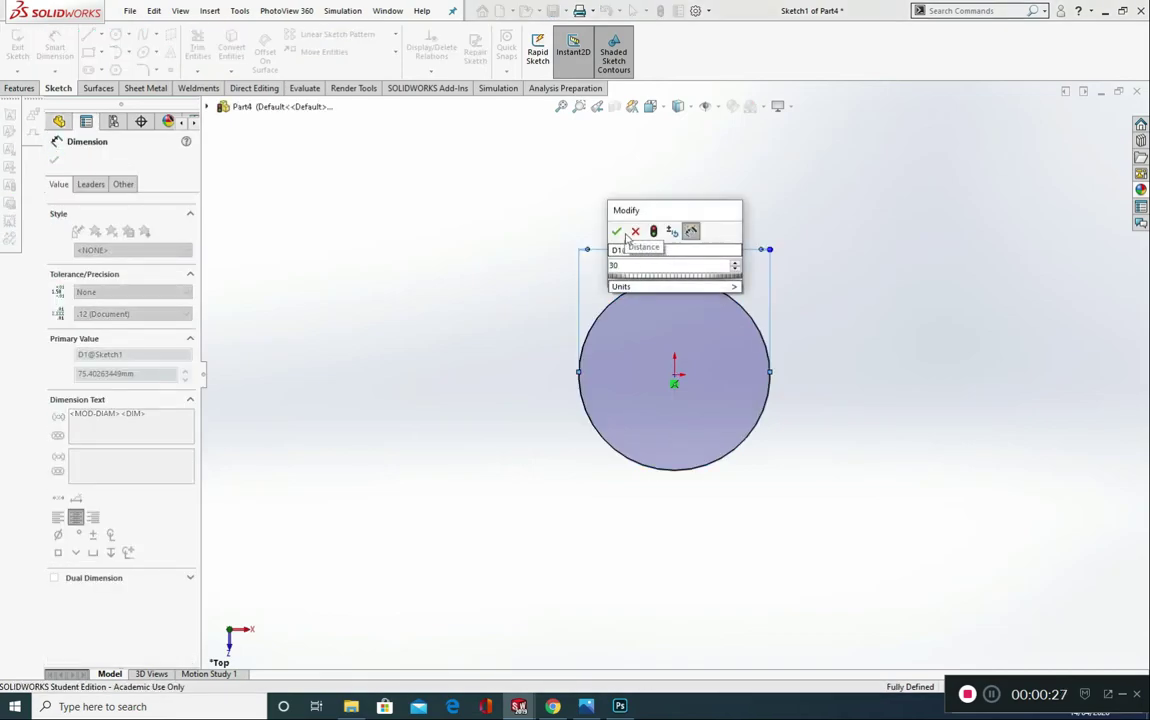
left_click(617, 231)
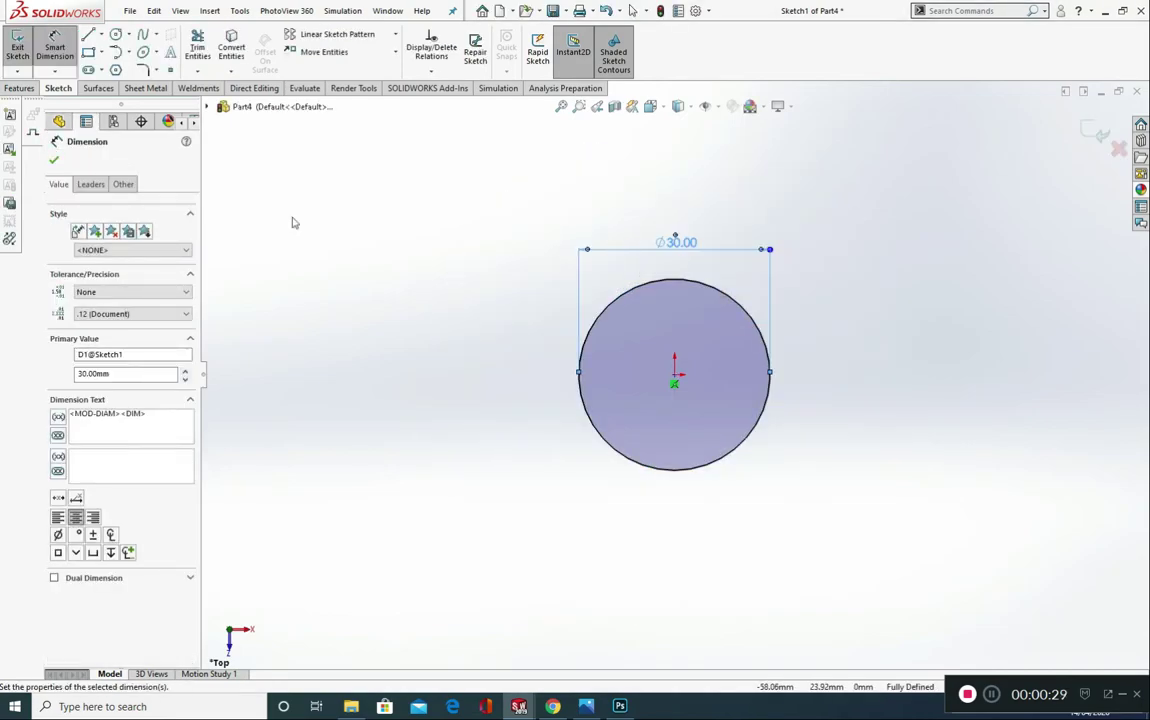
Step: Create a clockwise helix from the circle, defined by pitch and revolution, with 200 mm constant pitch, 0.25 revolutions and 0° start angle
left_click(27, 91)
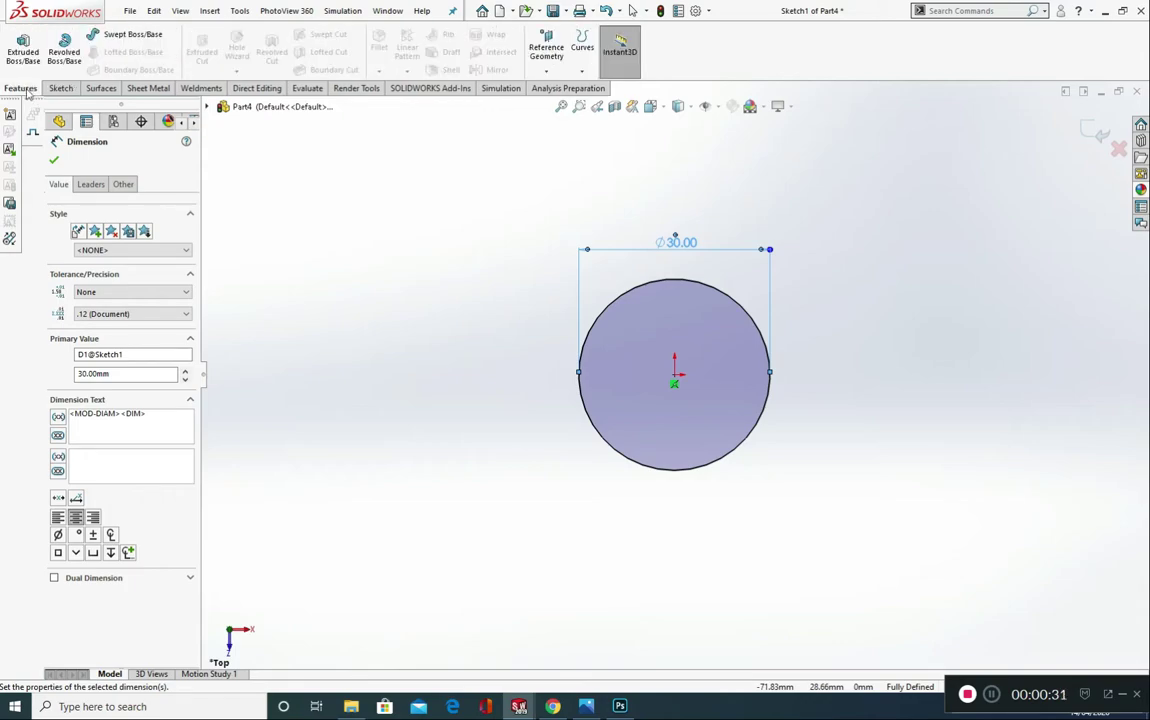
left_click(582, 71)
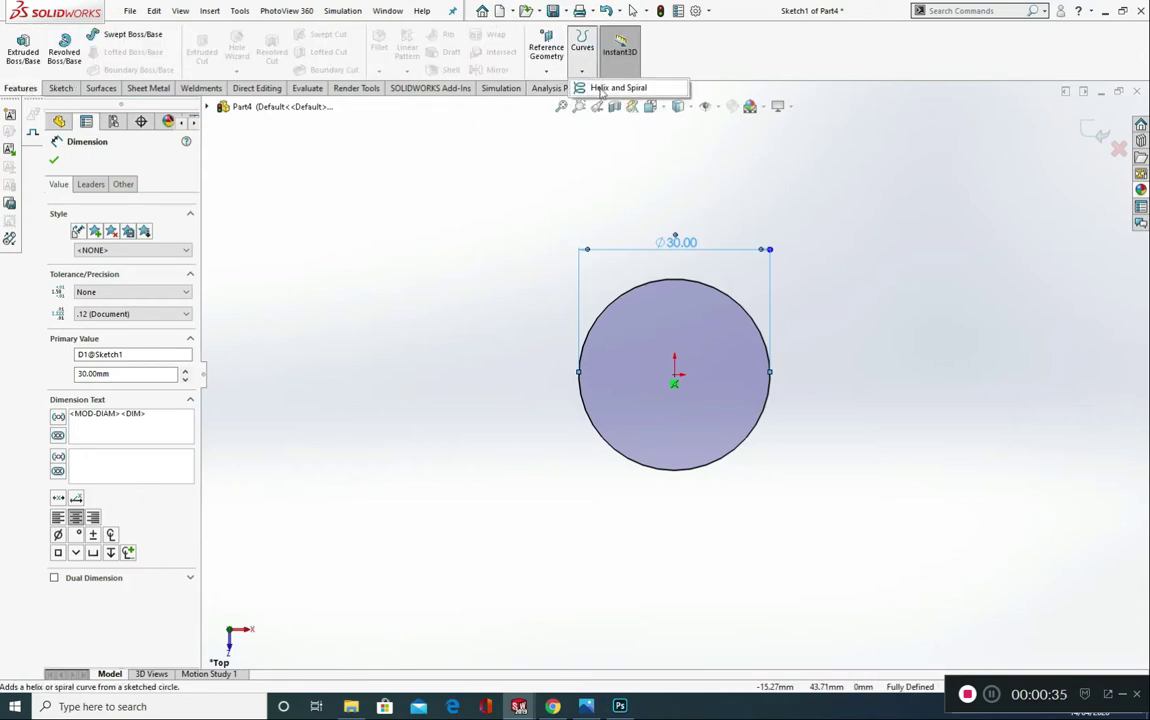
left_click(612, 88)
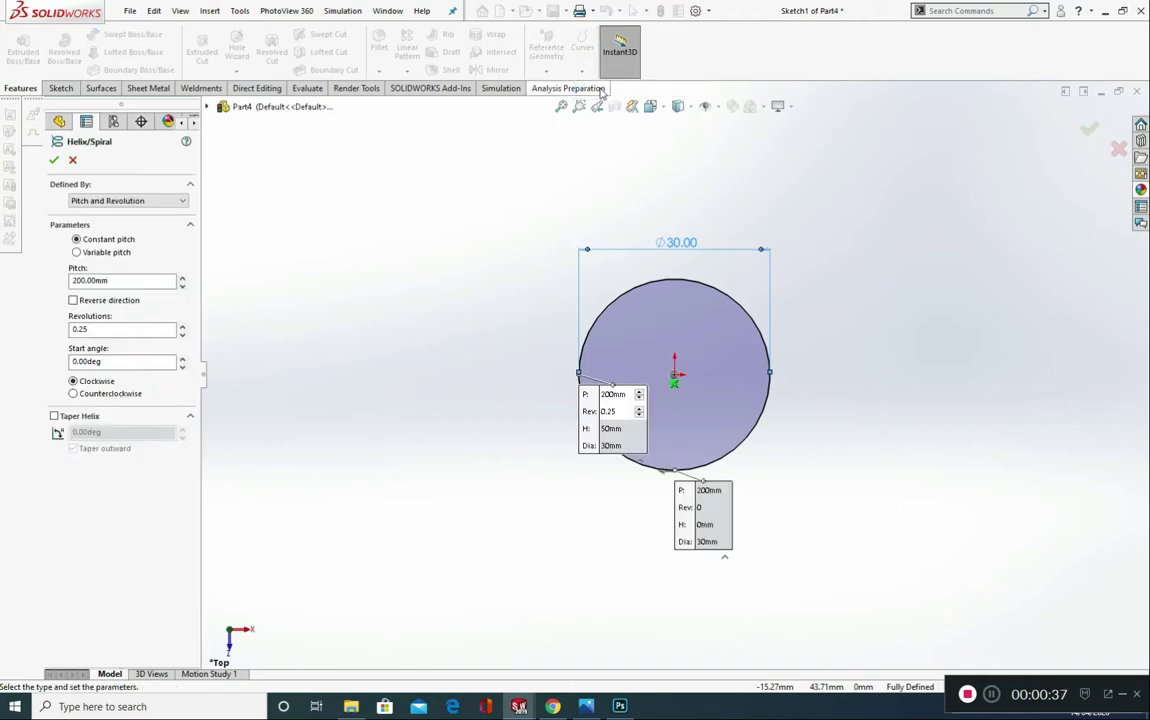
left_click(105, 200)
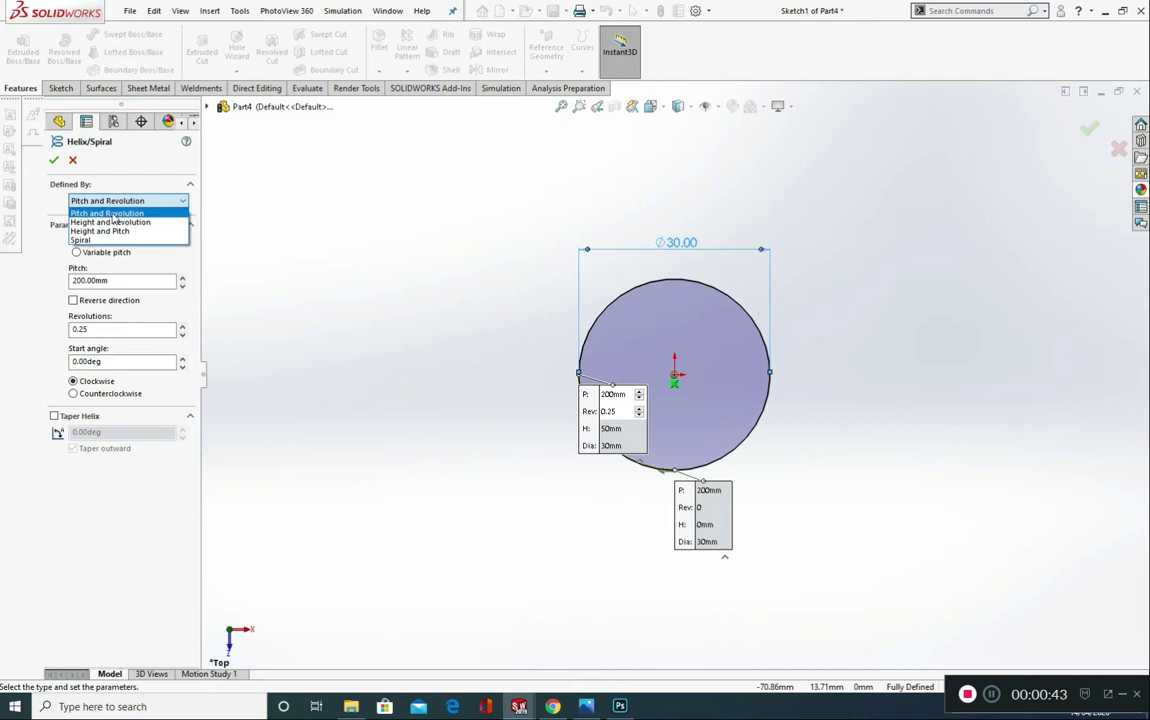
left_click(110, 212)
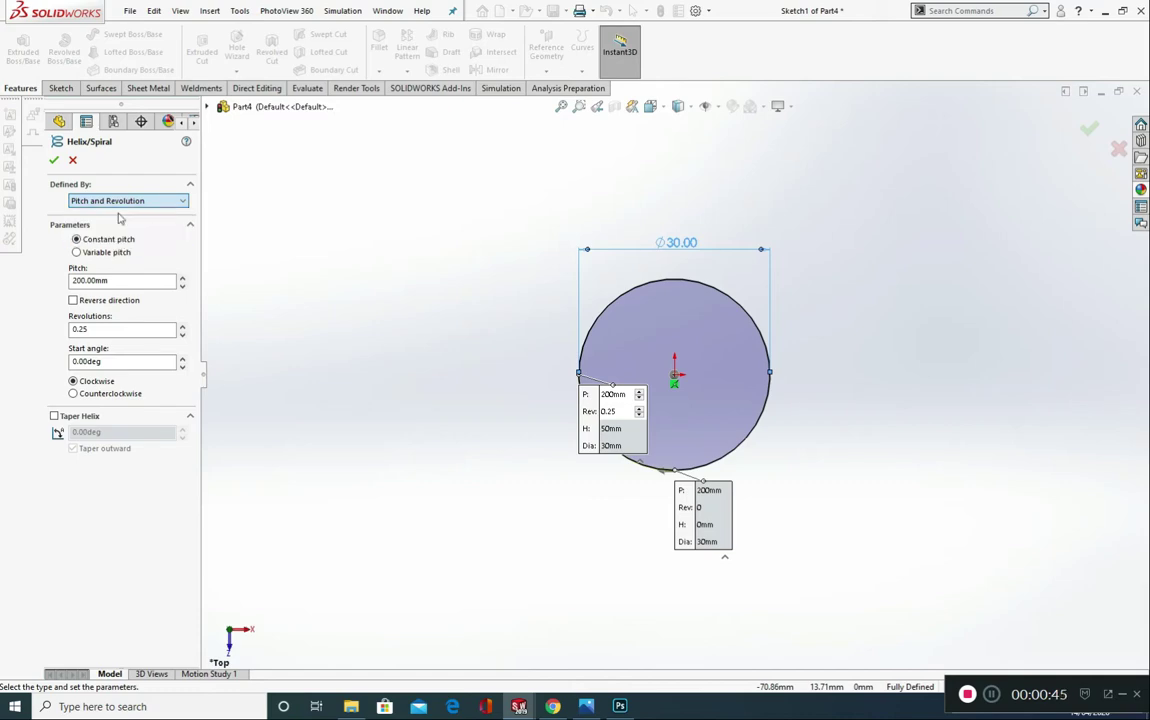
left_click(128, 283)
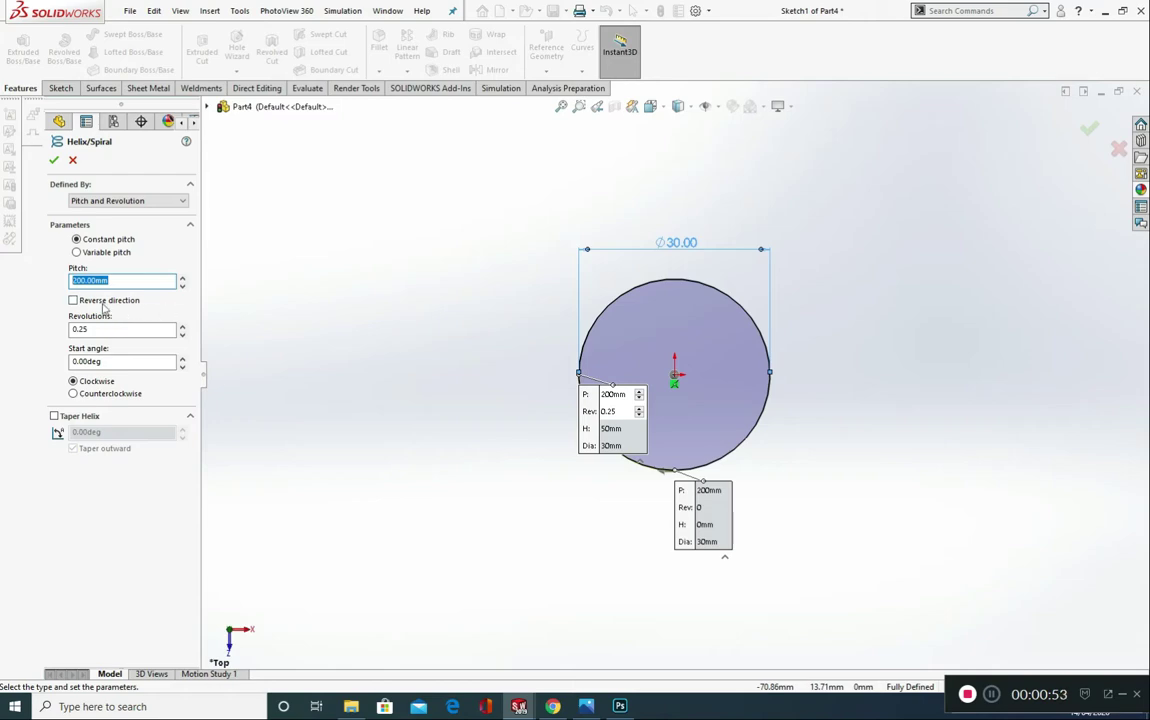
left_click(131, 329)
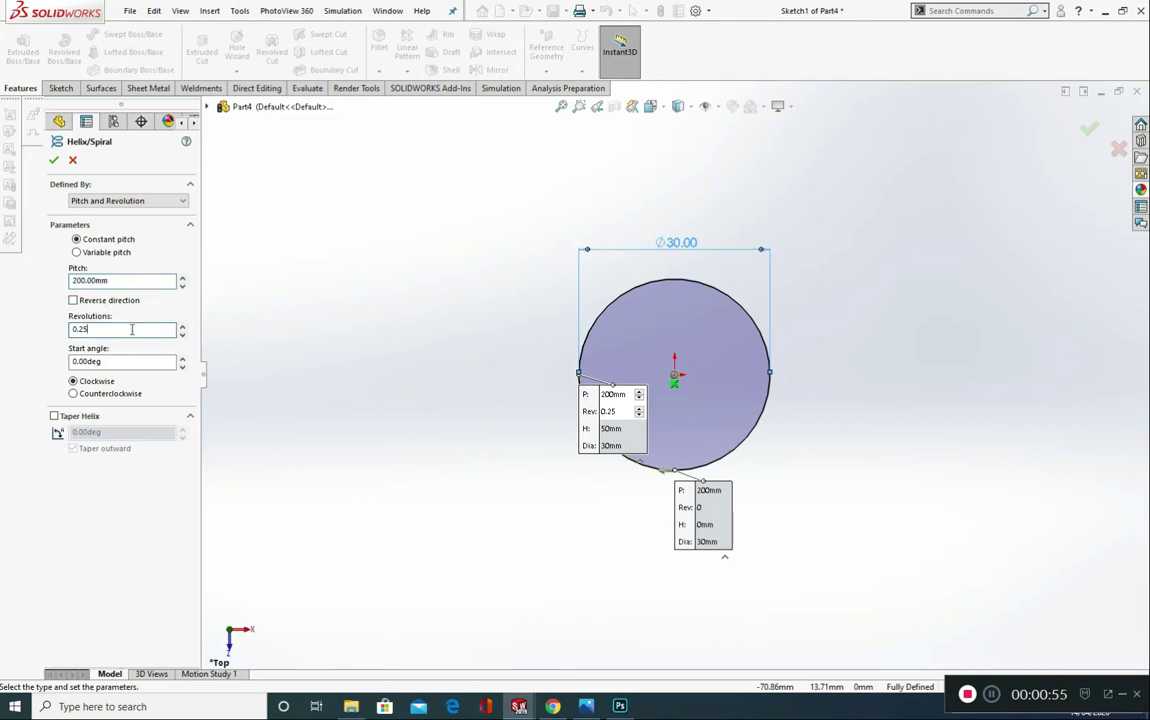
double_click(92, 333)
left_click(133, 363)
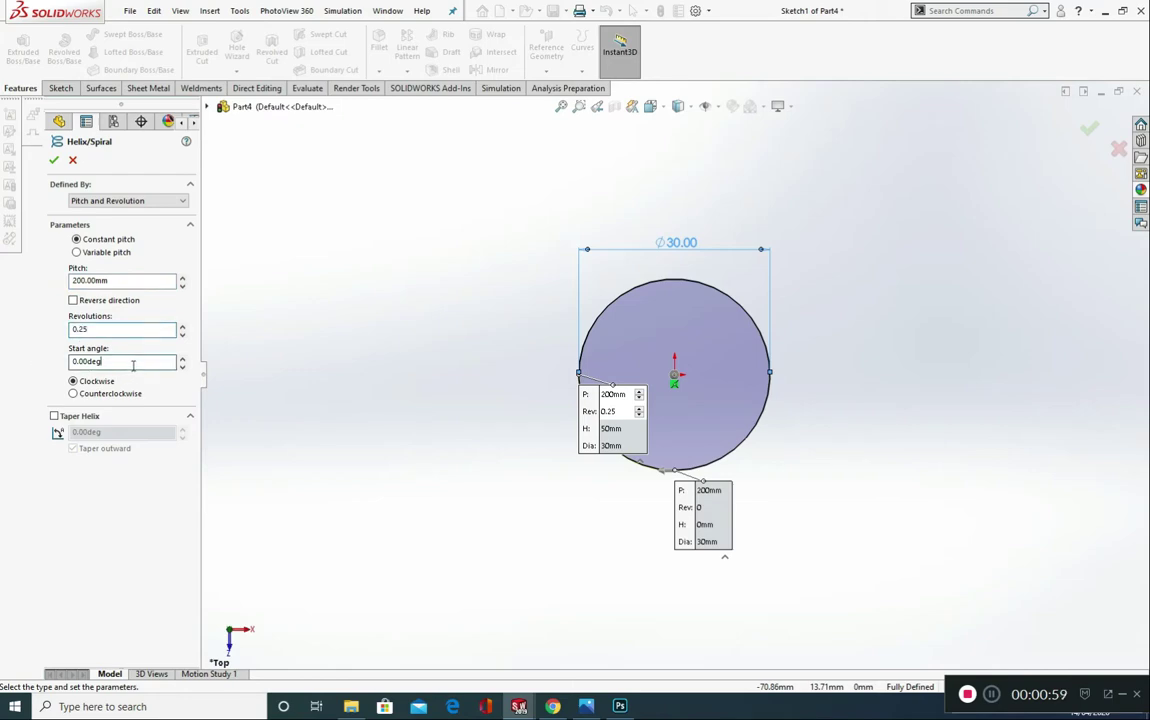
double_click(89, 366)
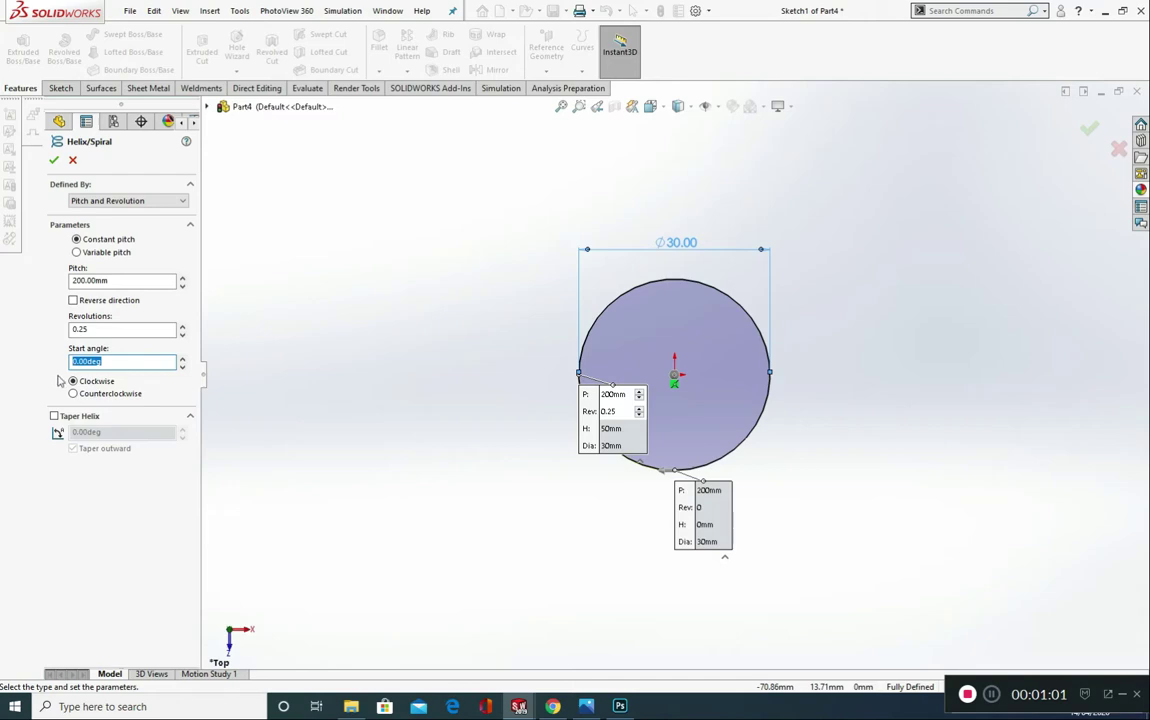
left_click(54, 160)
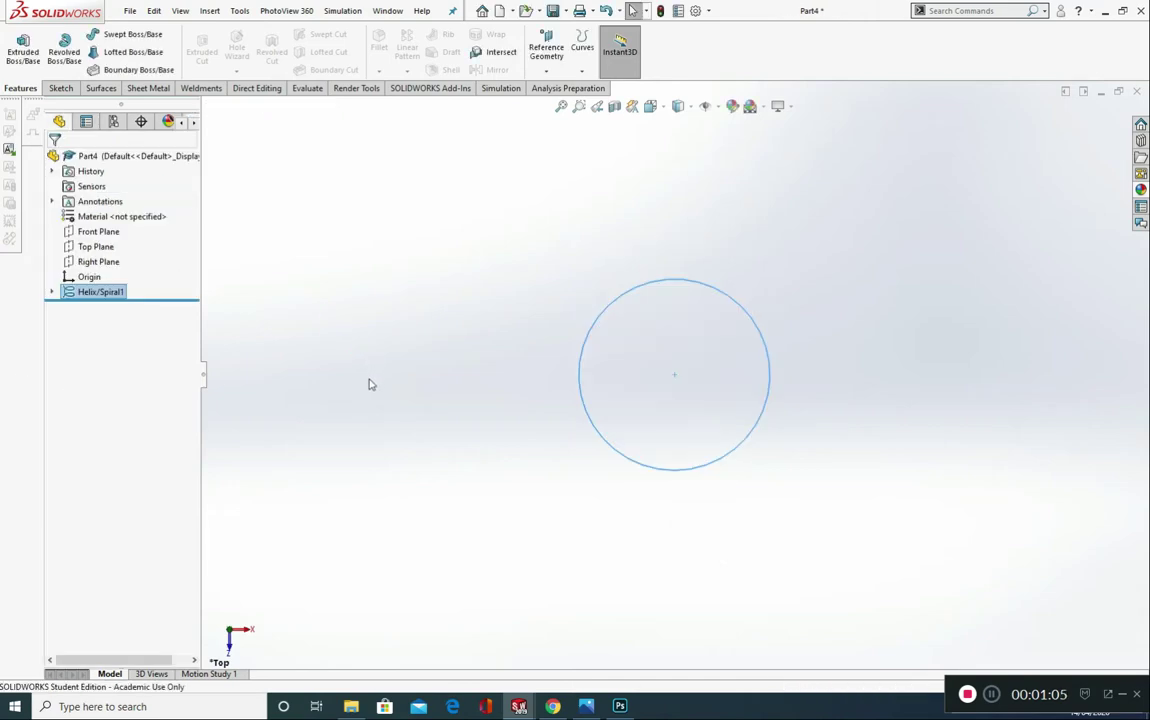
middle_click_drag(427, 456, 475, 420)
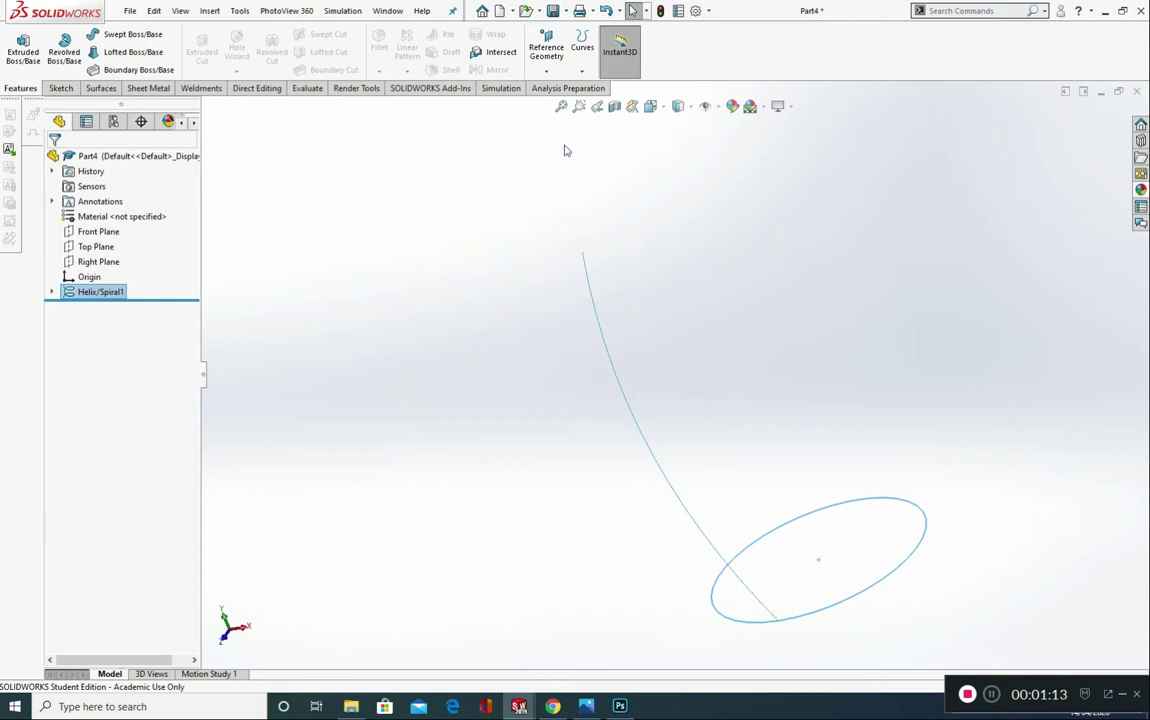
left_click(582, 70)
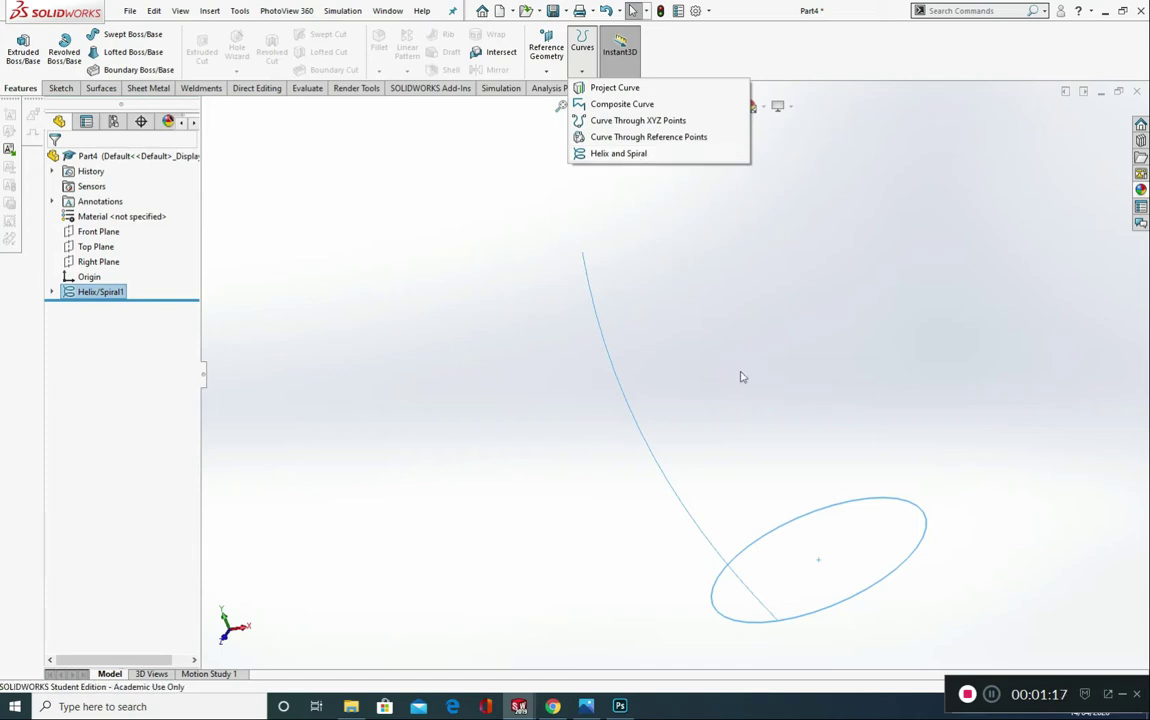
left_click(748, 408)
scroll(615, 445, "up", 3)
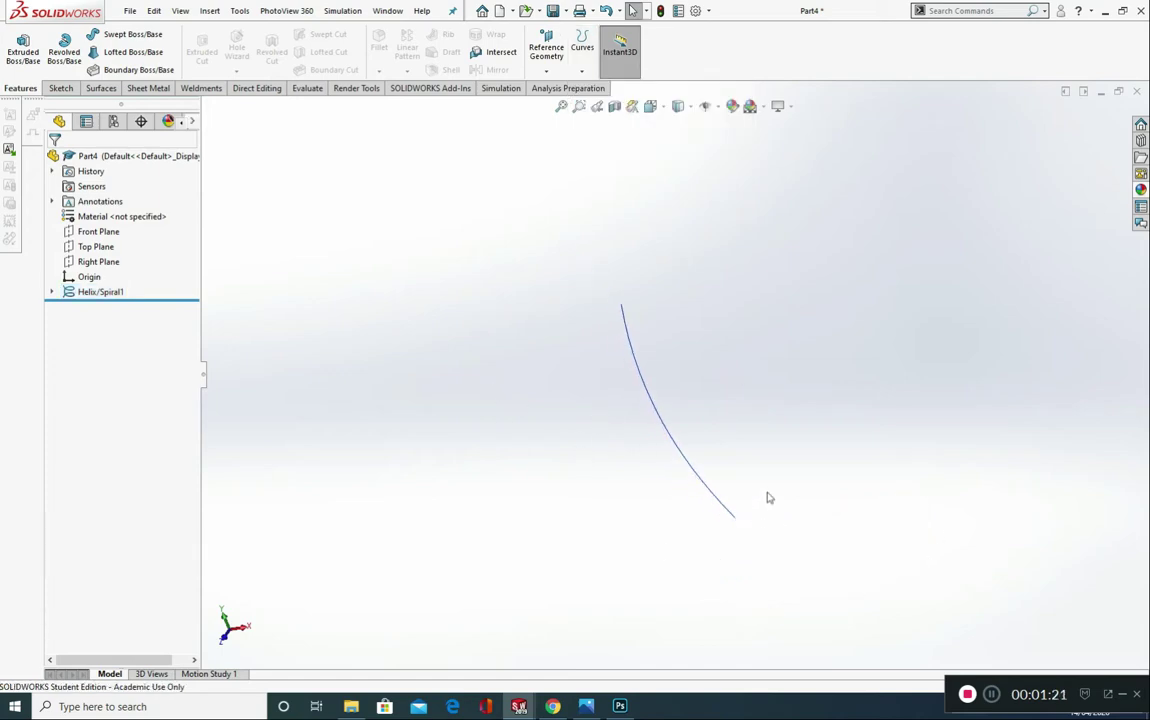
Step: Show the helix's base circle sketch in the model
left_click(51, 292)
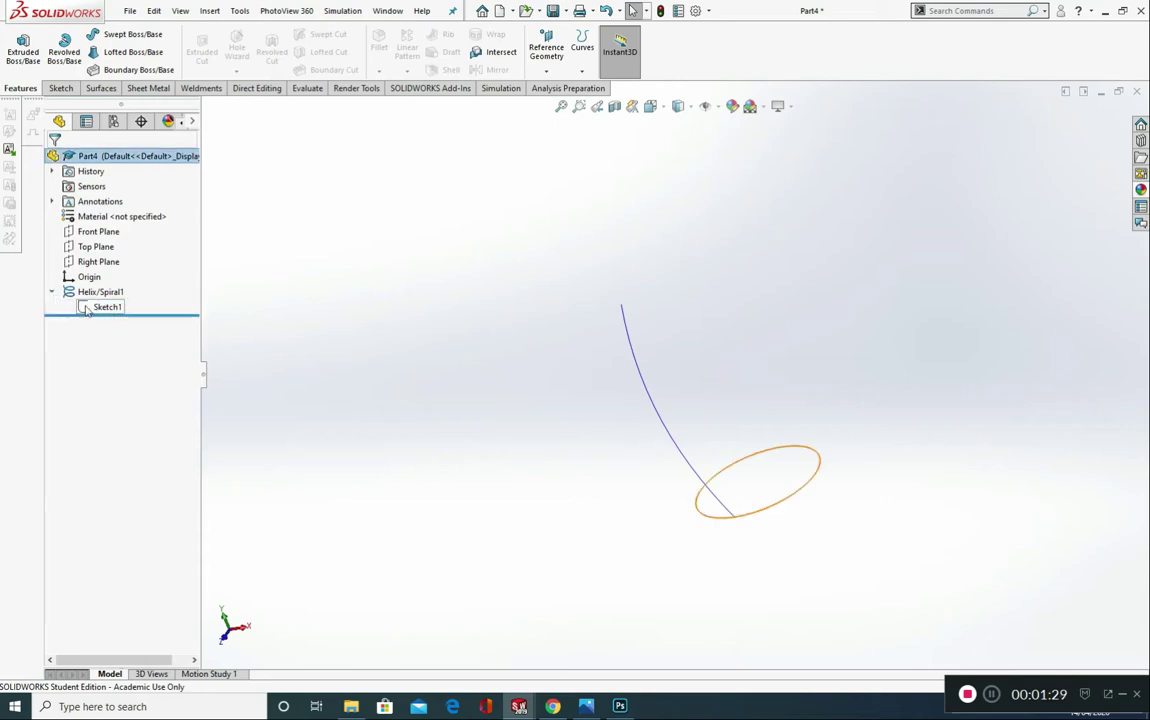
left_click(88, 309)
left_click(397, 415)
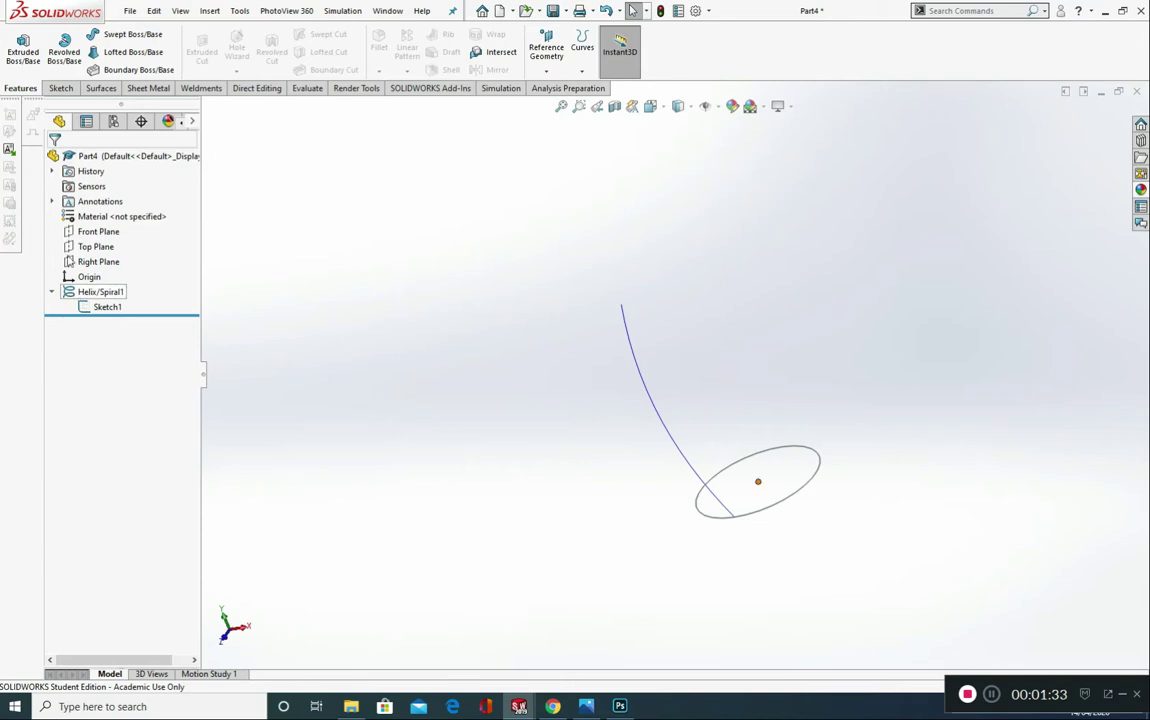
Step: Start a new sketch on the Right Plane, viewed normal to it
left_click(95, 262)
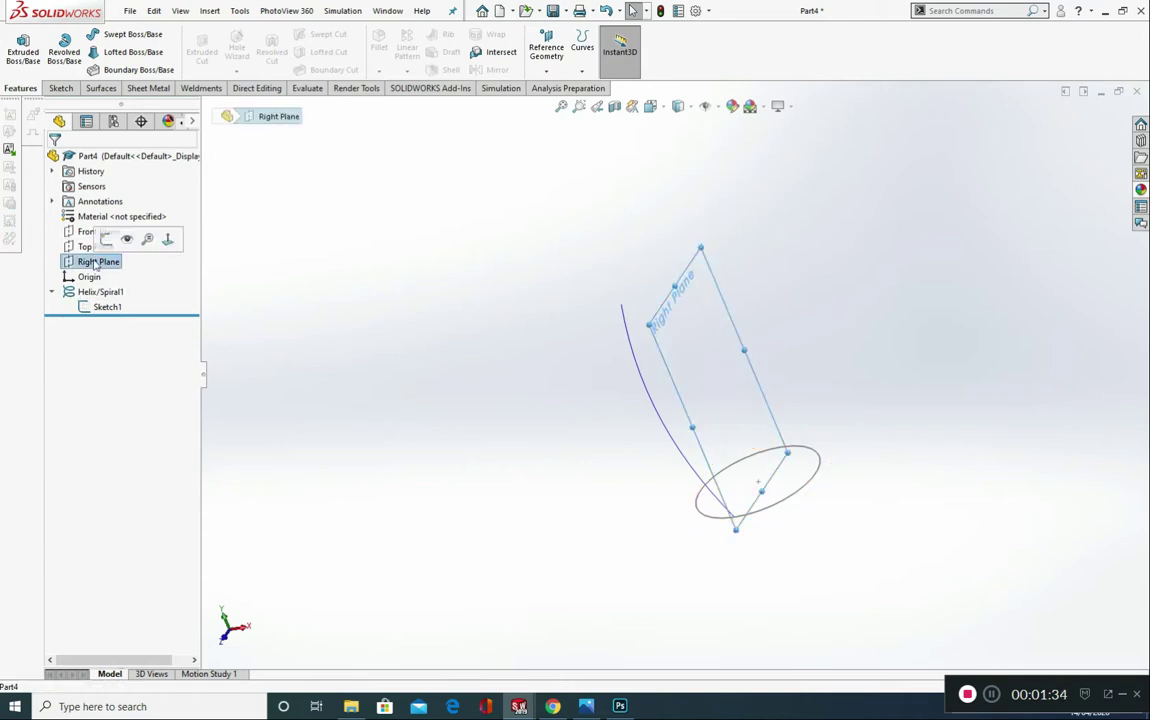
left_click(170, 244)
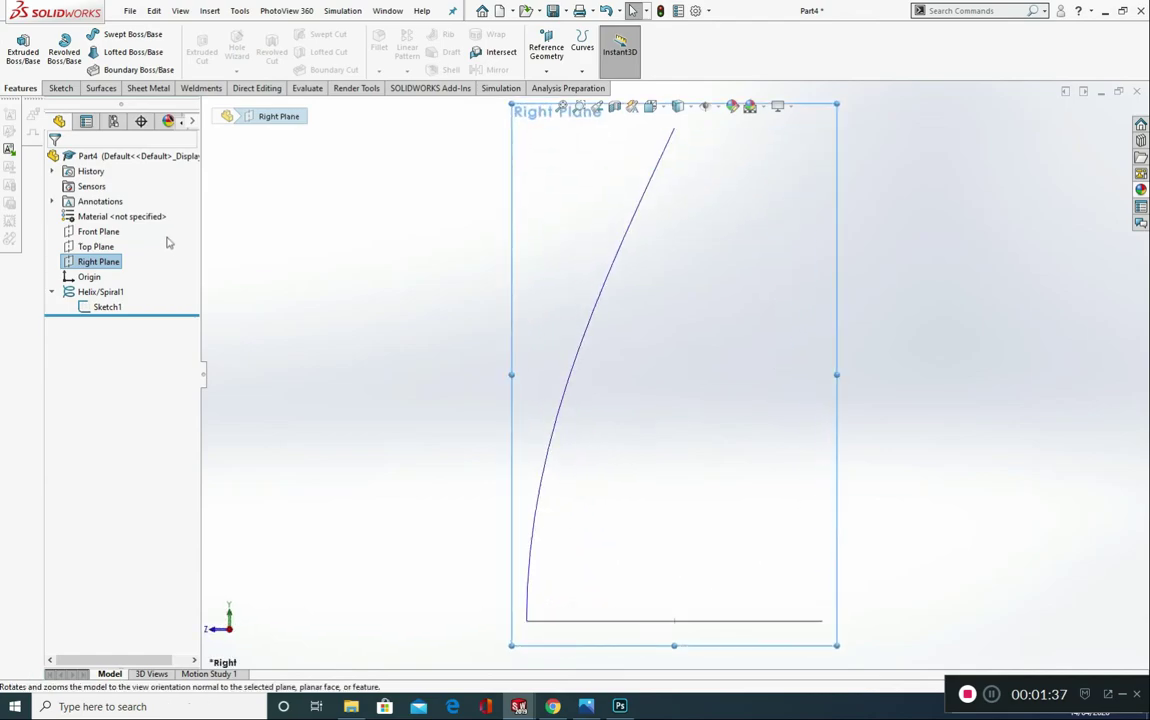
left_click(56, 89)
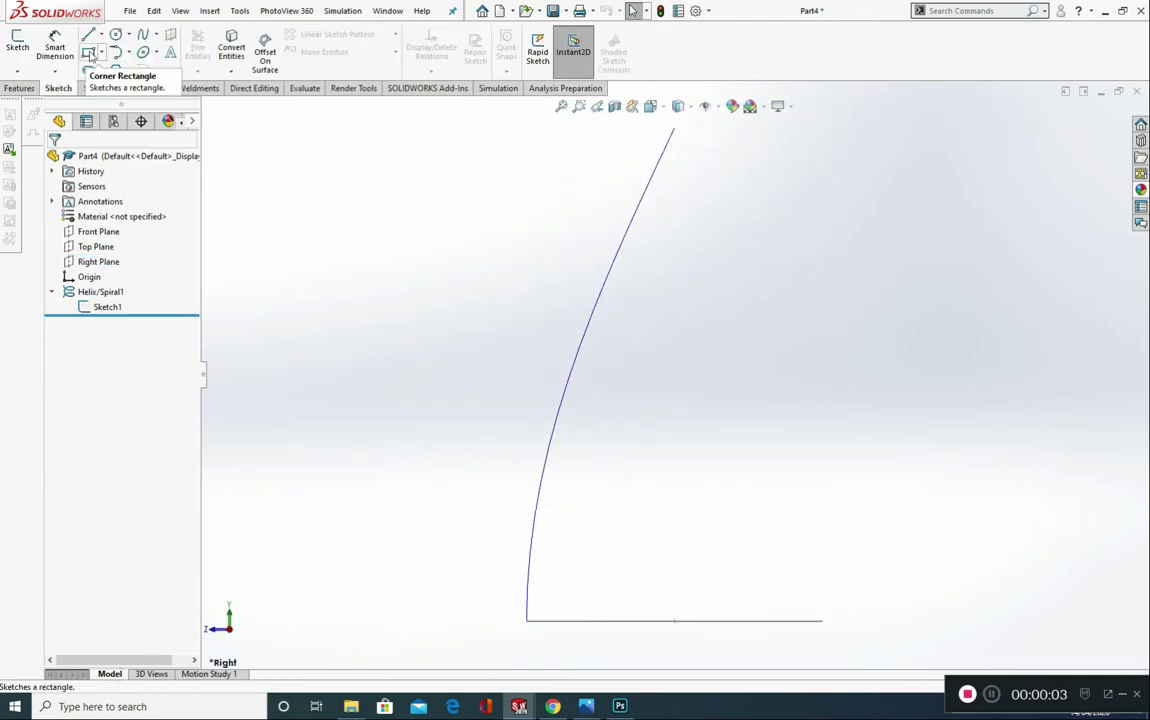
left_click(88, 52)
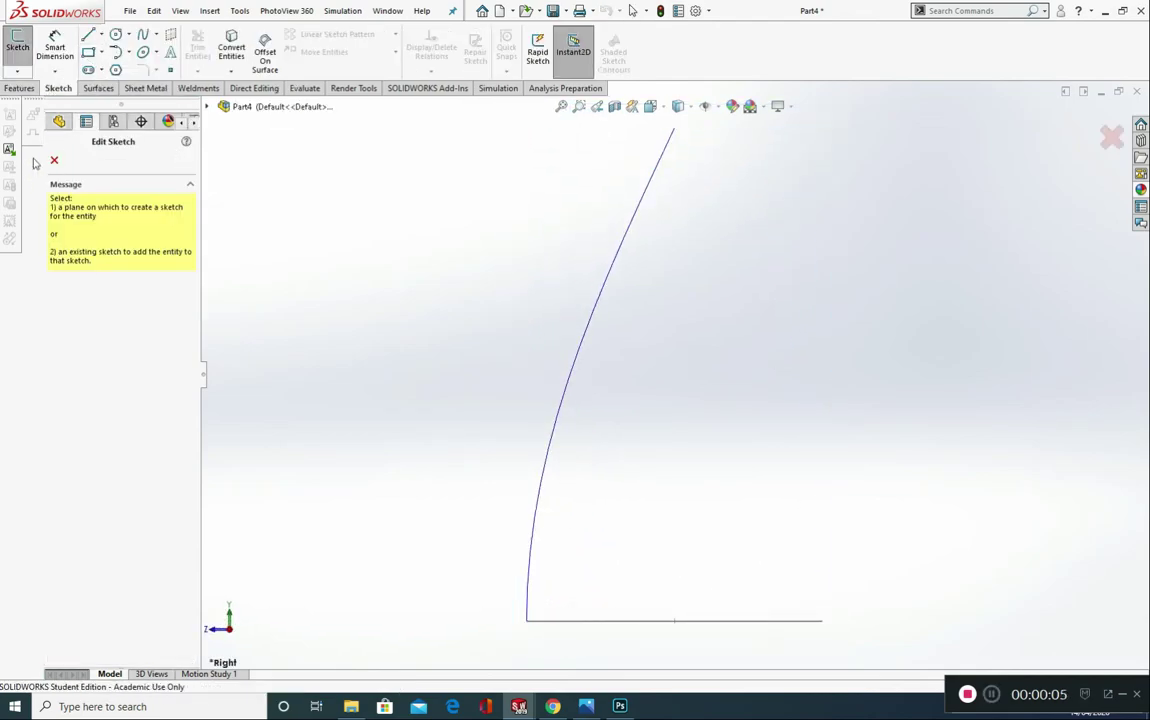
left_click(54, 160)
left_click(21, 47)
left_click(54, 160)
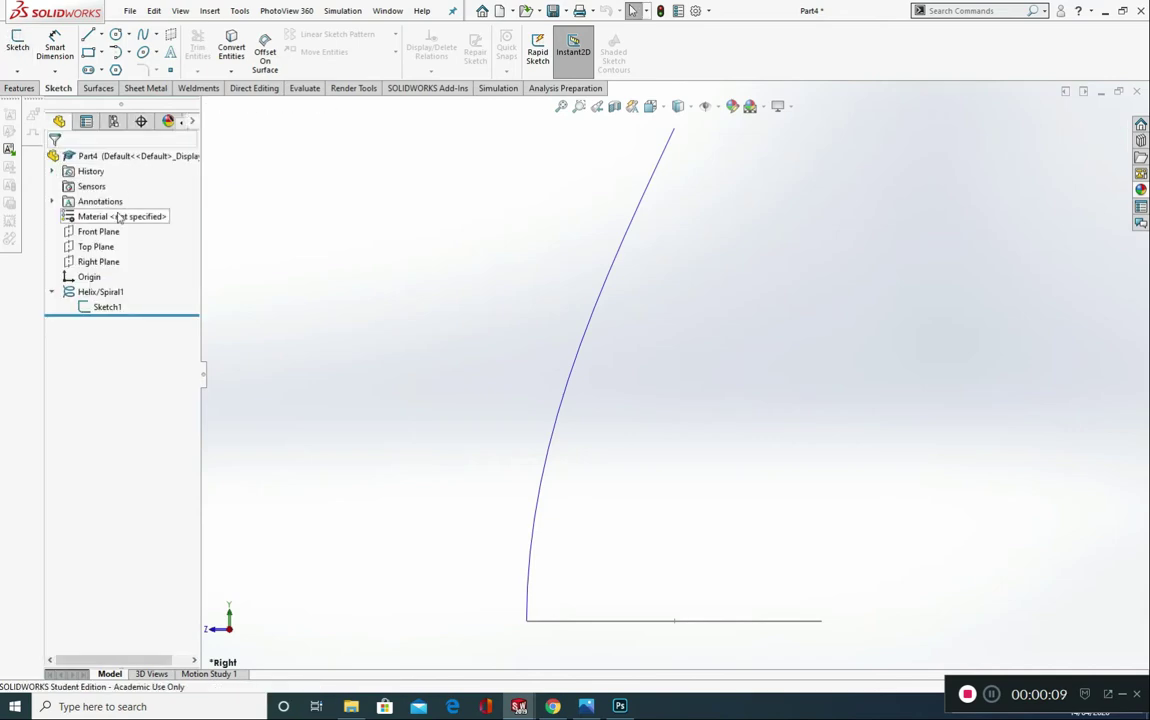
Step: Sketch a corner rectangle about 13.6 mm wide and 2 mm high across the lower end of the helix
left_click(89, 53)
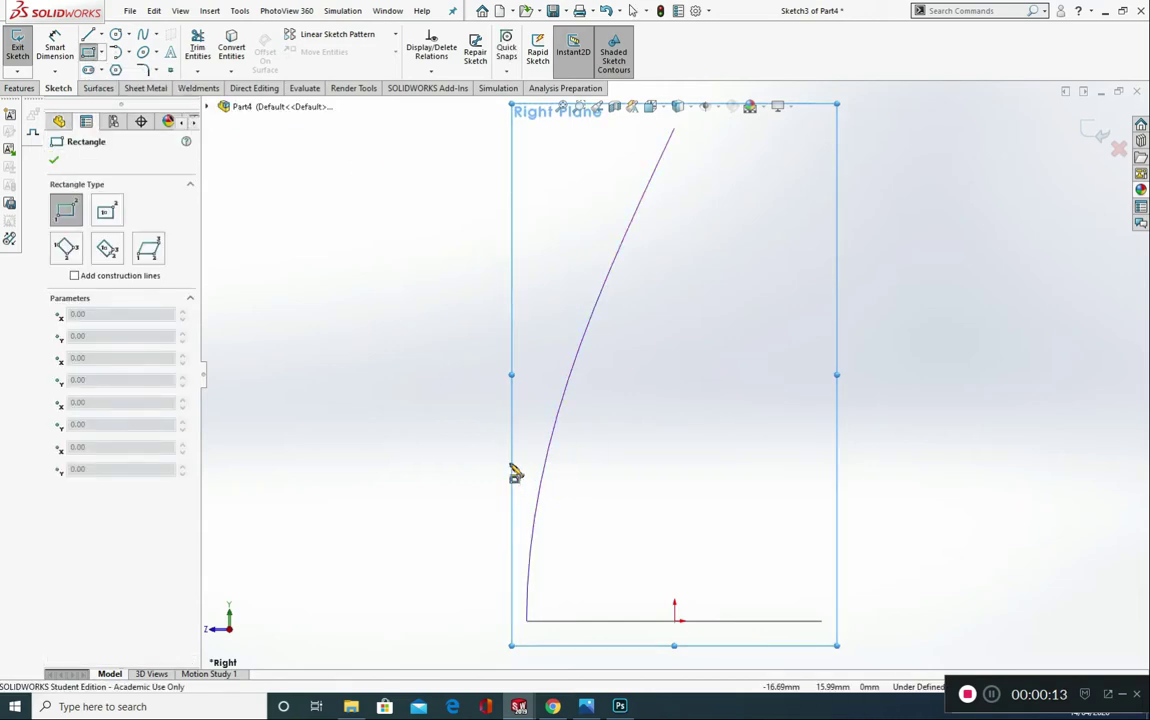
scroll(567, 604, "down", 2)
scroll(672, 644, "up", 2)
scroll(647, 608, "down", 5)
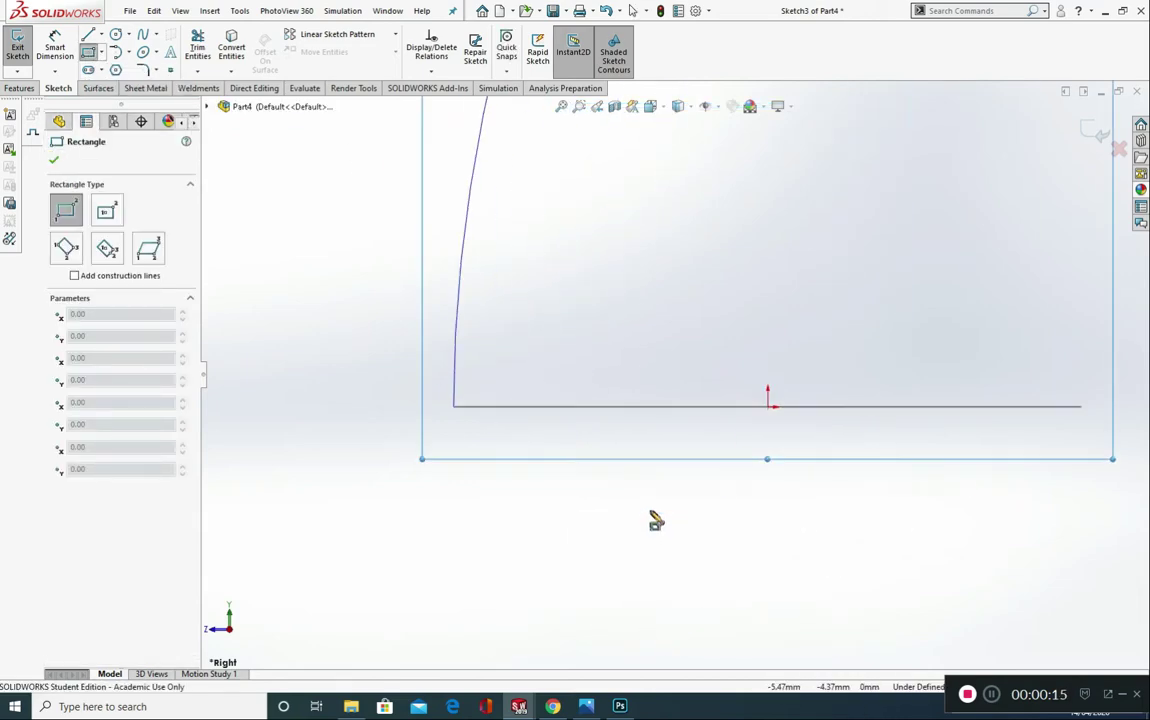
left_click(657, 360)
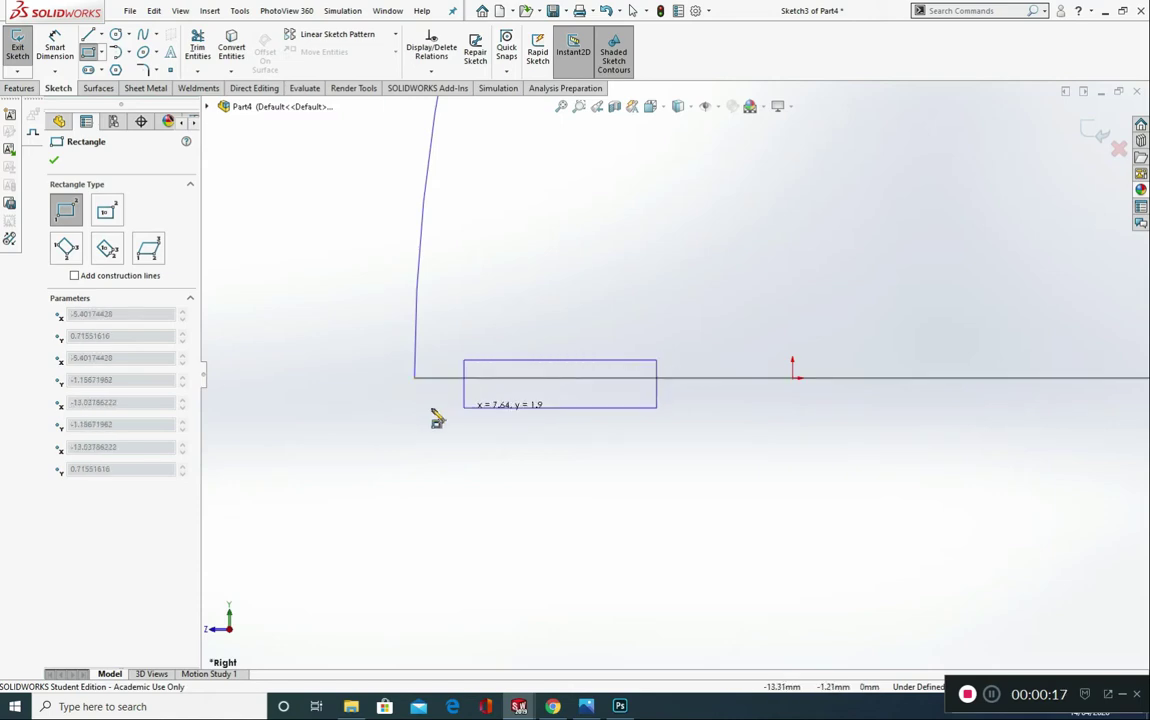
left_click(314, 409)
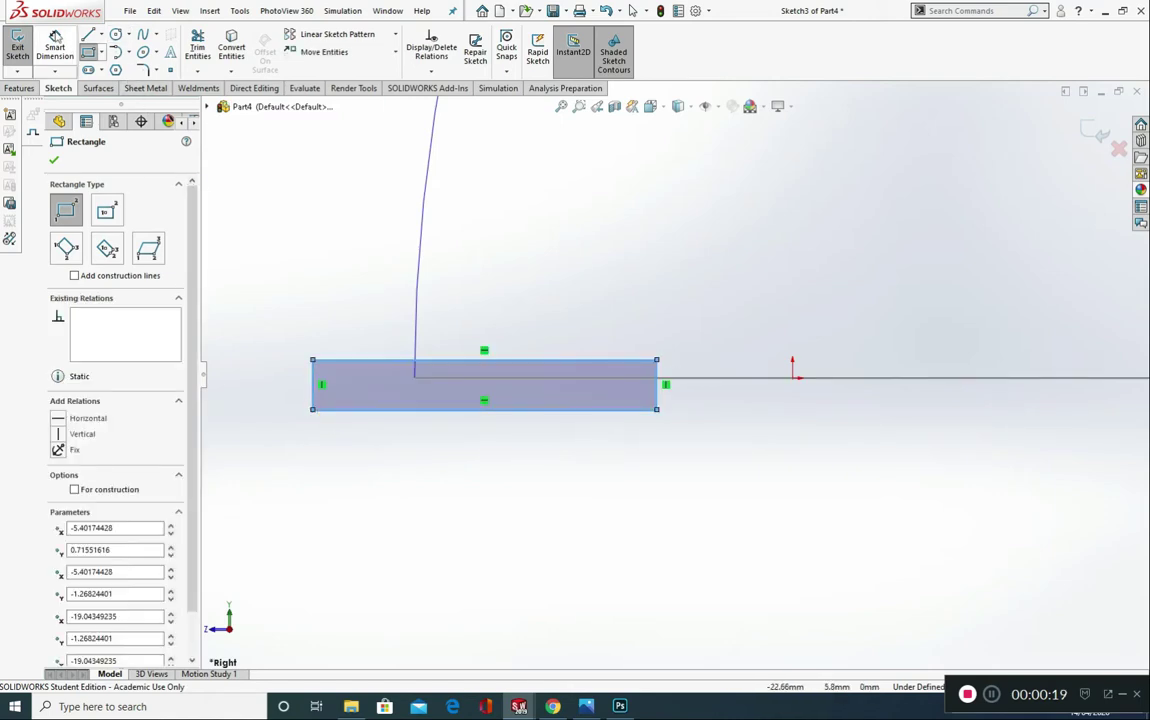
Step: Dimension the rectangle's bottom edge 0.5 mm below the line of the helix's base circle
left_click(55, 42)
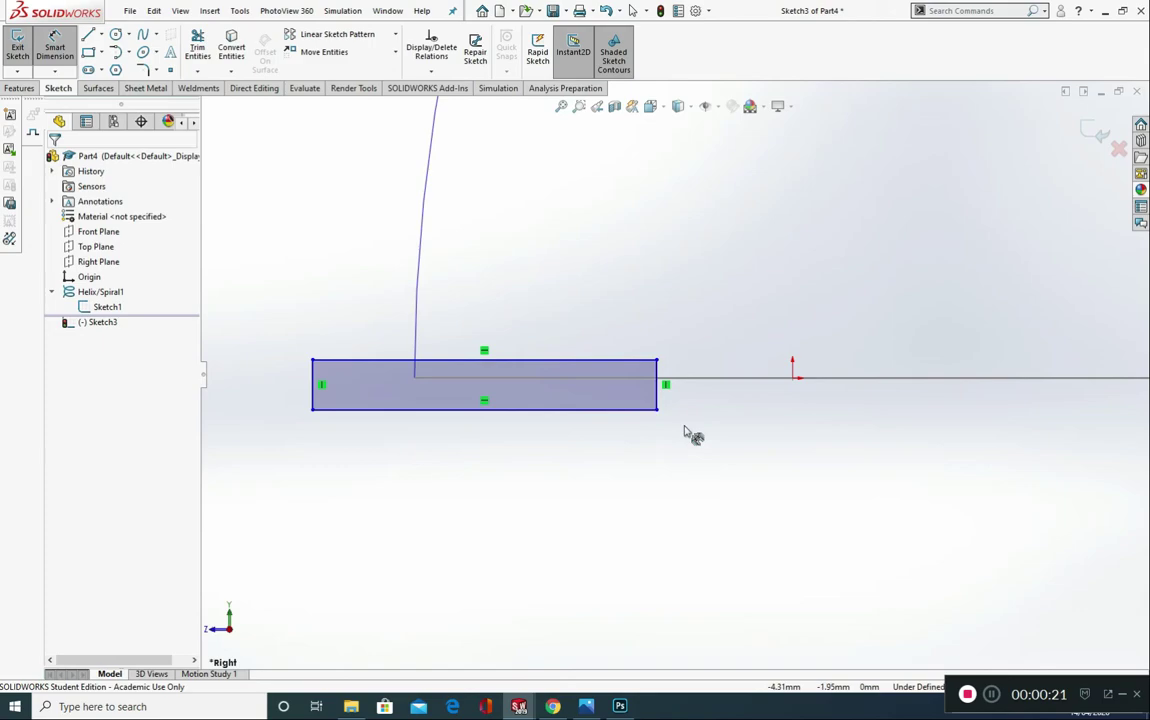
left_click(621, 410)
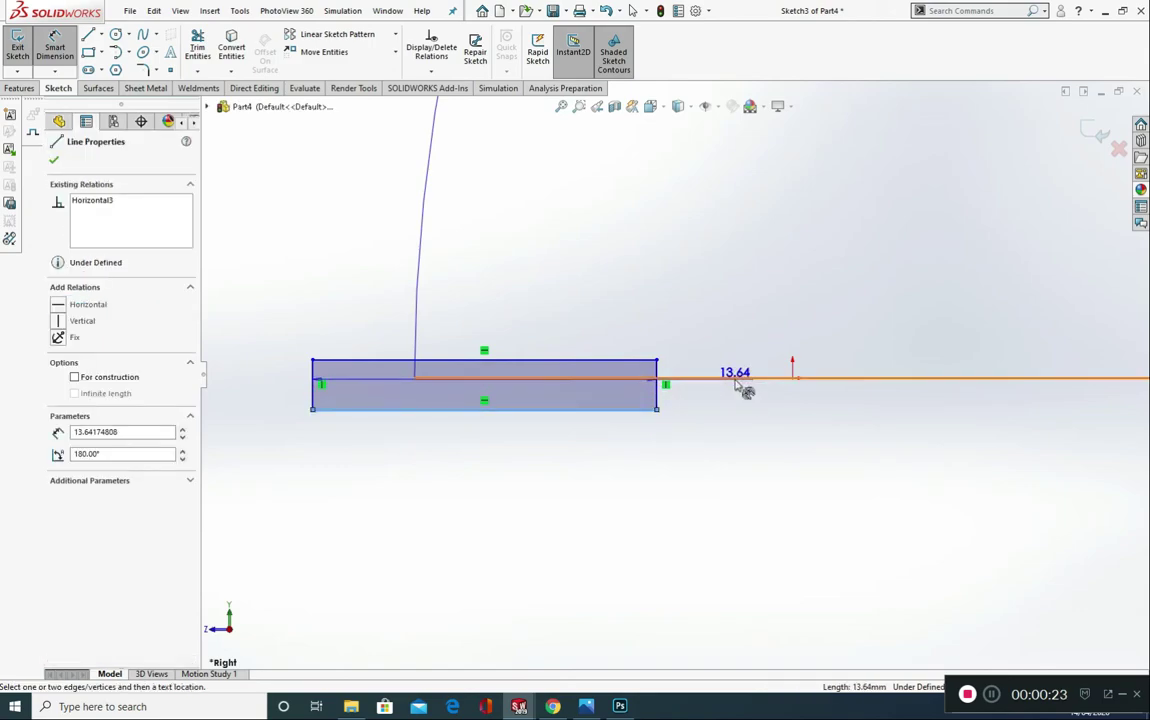
left_click(740, 379)
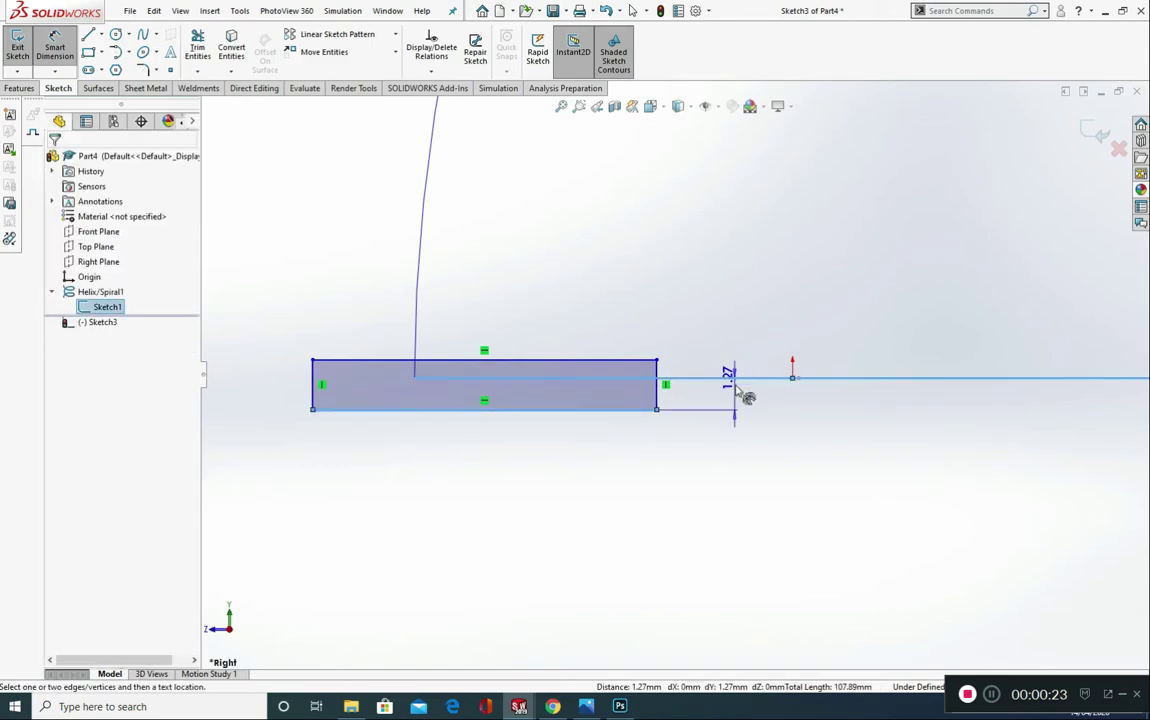
left_click(833, 513)
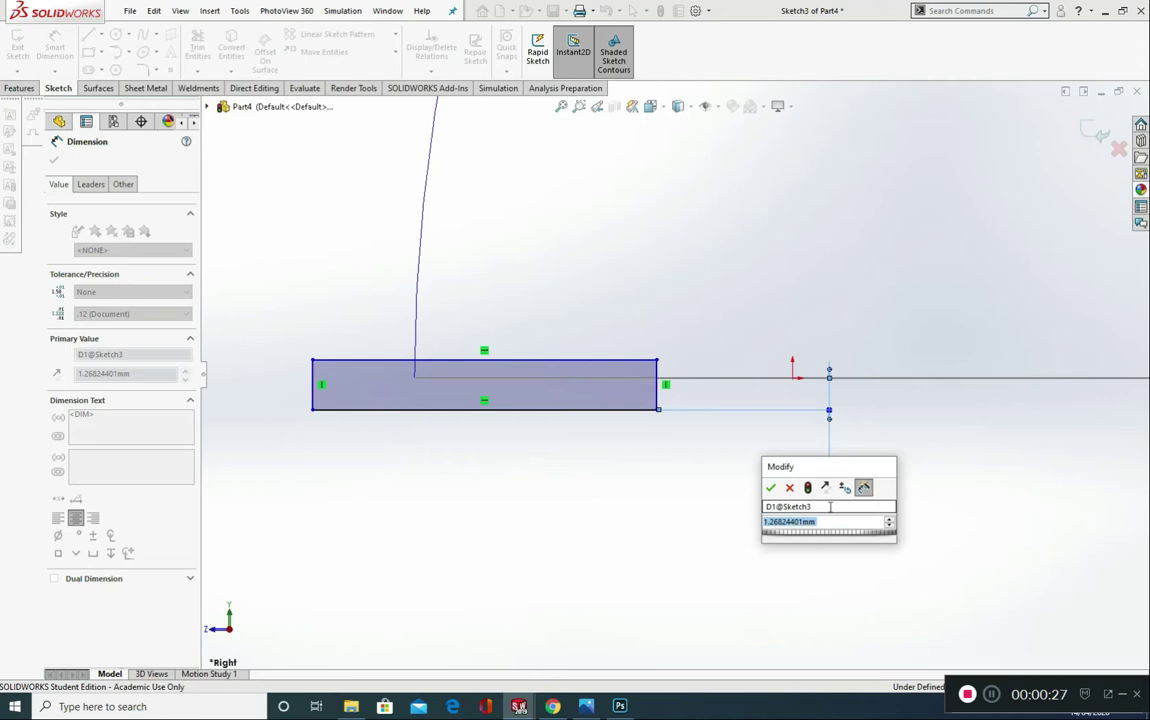
type("0.5")
key("Return")
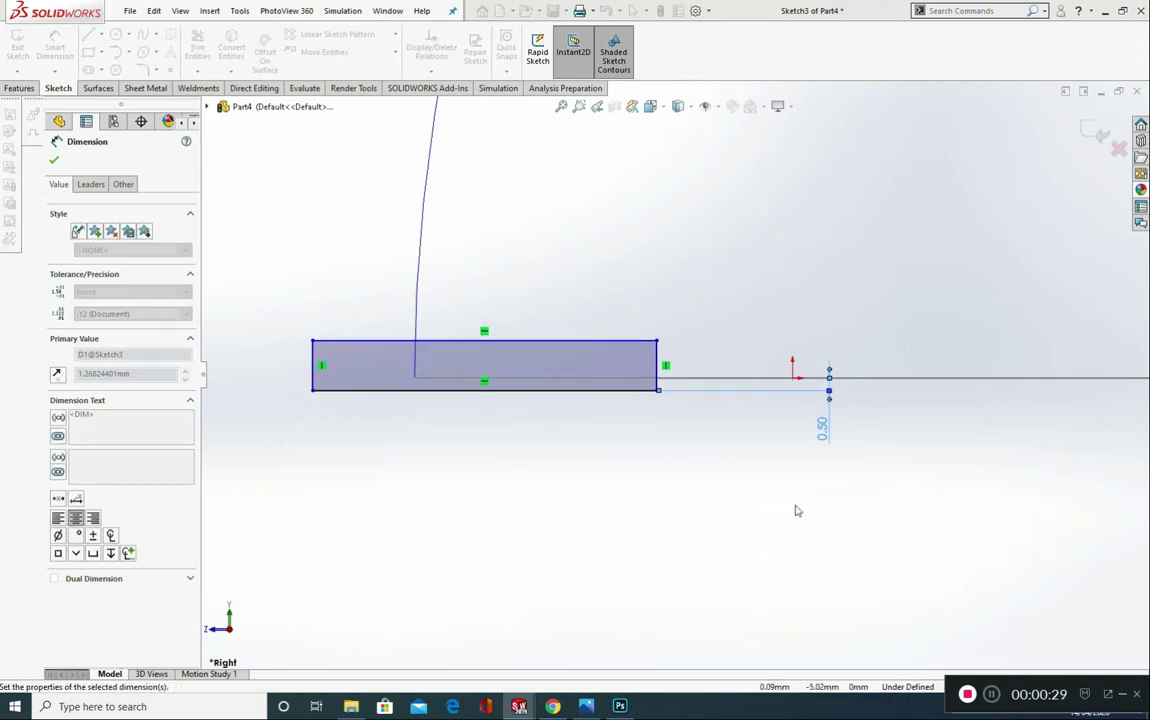
Step: Dimension the rectangle's edge nearest the origin at a horizontal distance of 15 mm from the origin
left_click(657, 365)
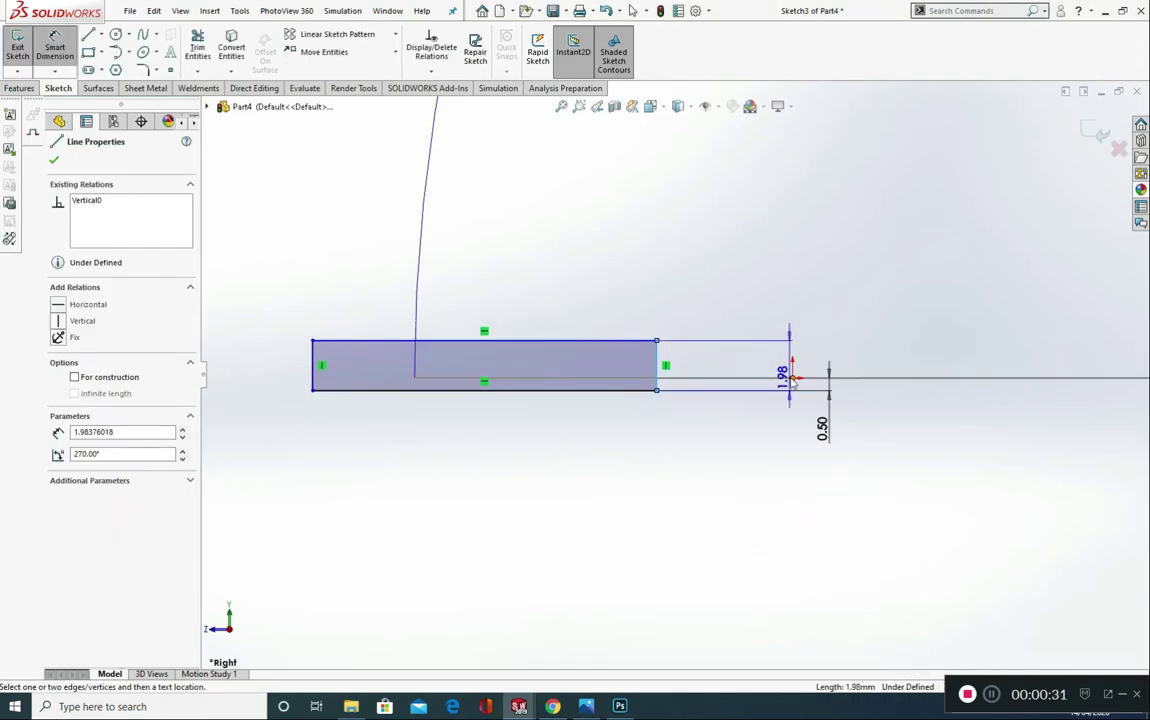
left_click(792, 378)
left_click(778, 504)
type("1")
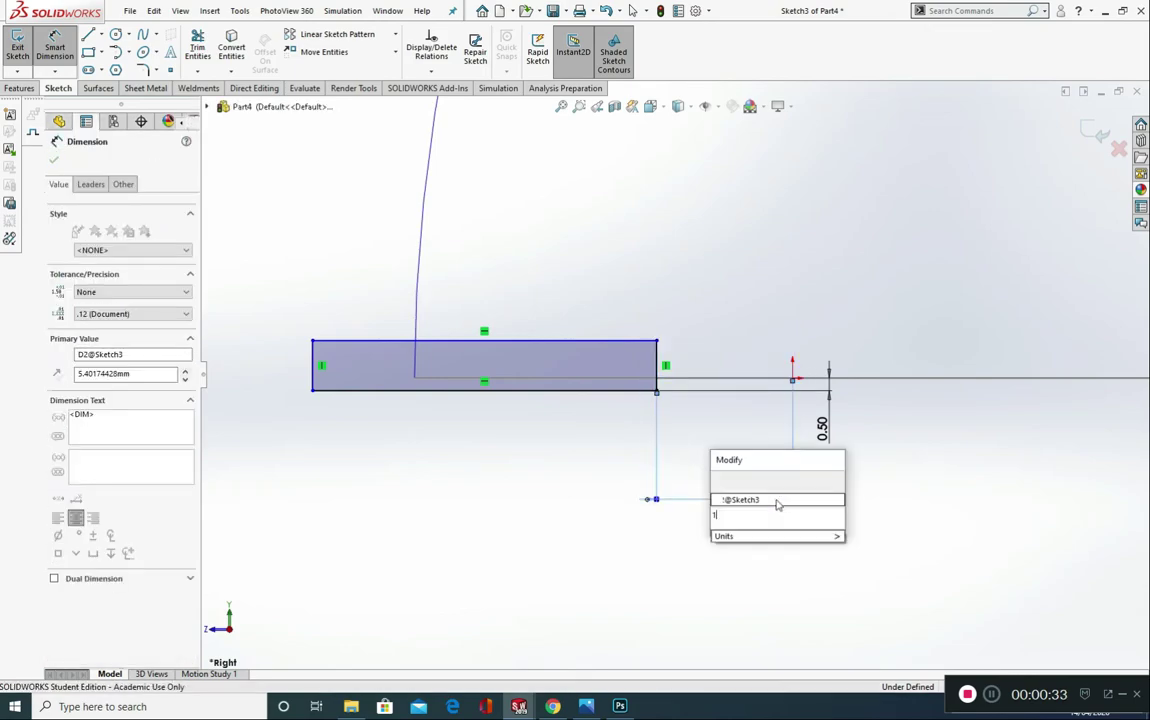
type("5")
key("Return")
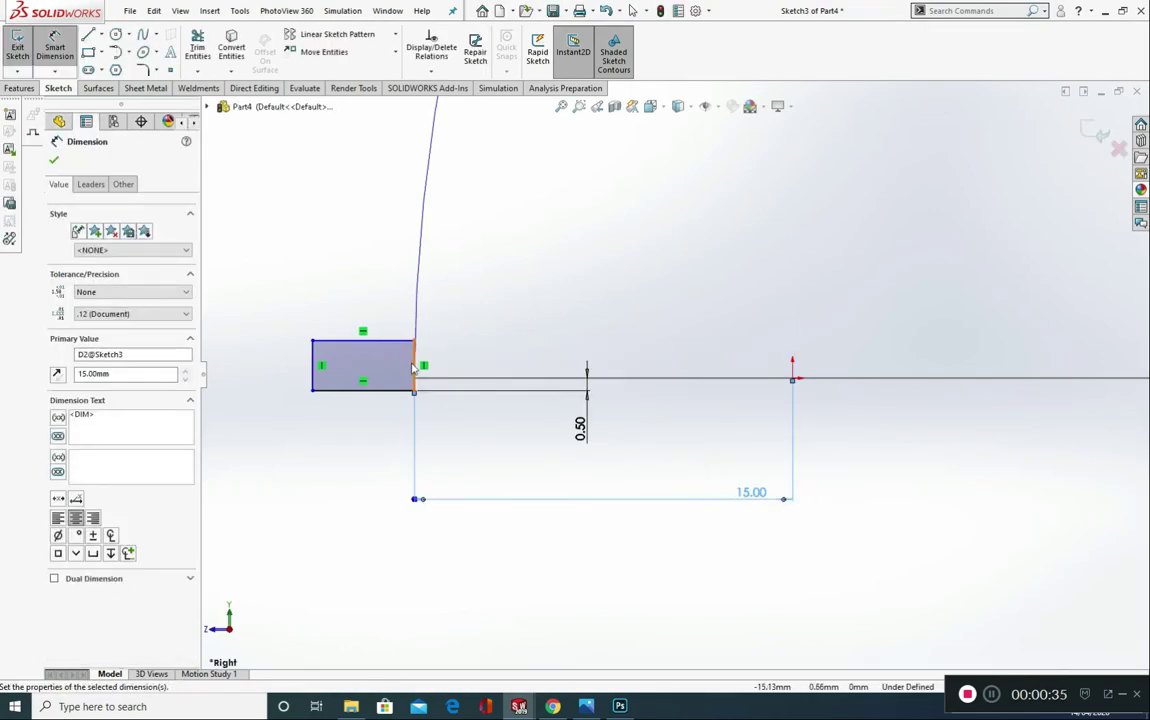
Step: Dimension the rectangle's height and set it to 1 mm
left_click(414, 366)
left_click(658, 352)
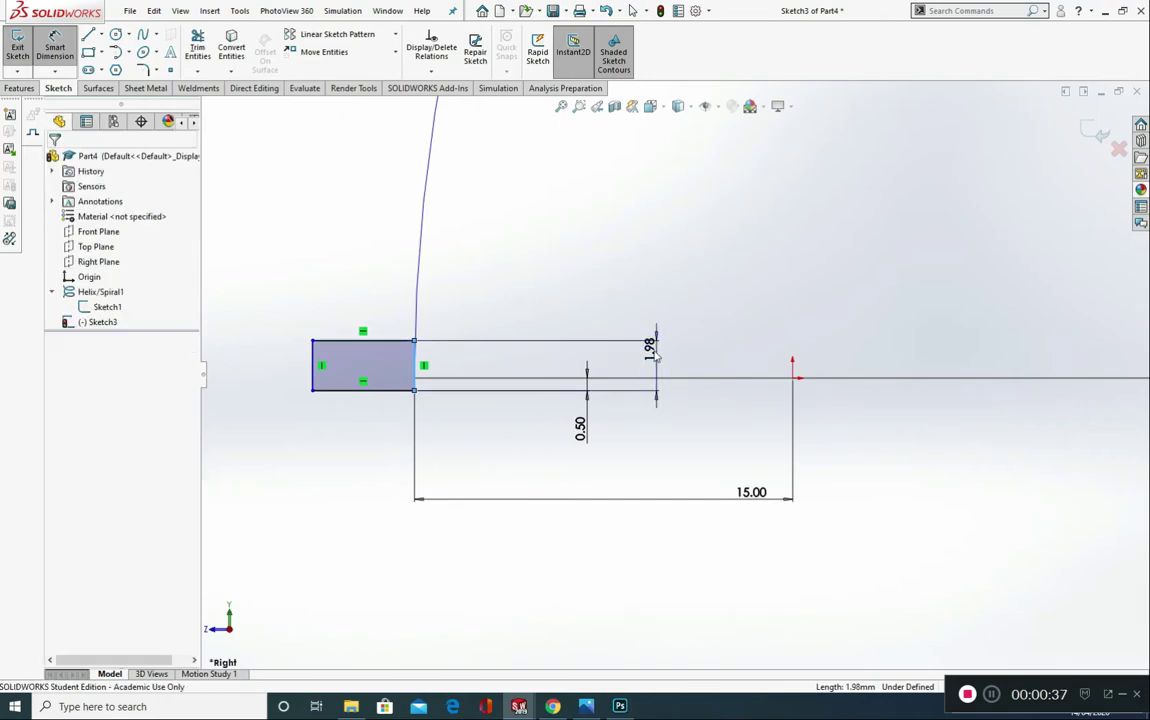
type("1")
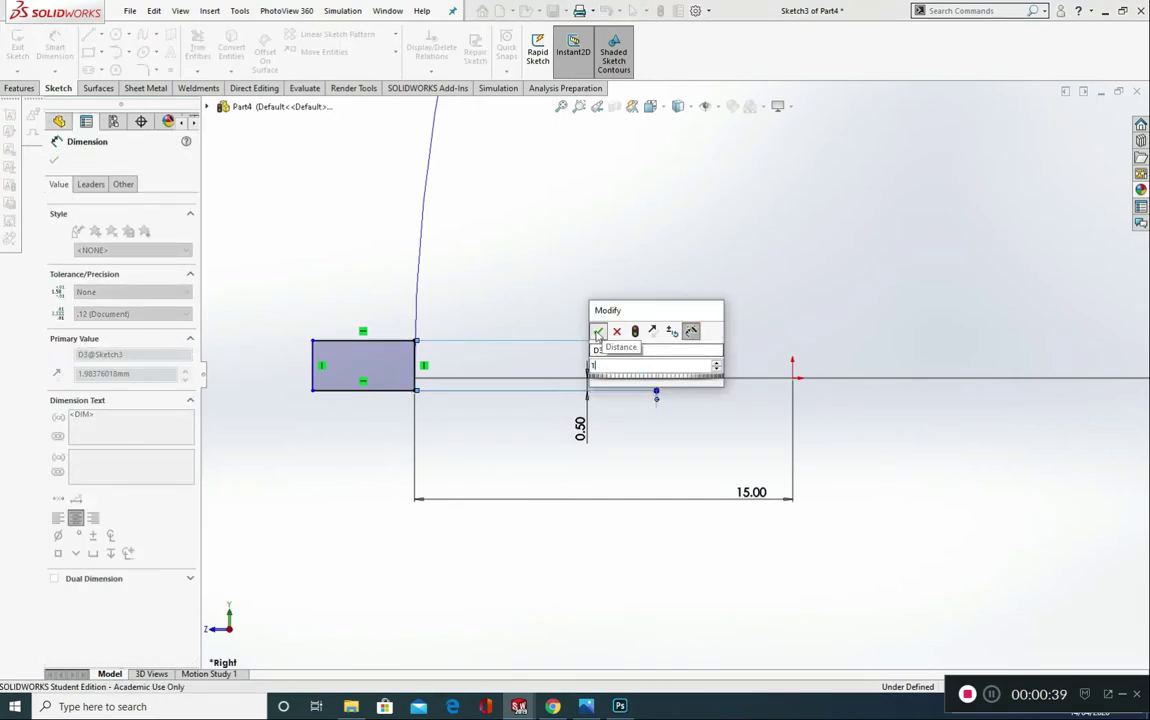
left_click(597, 331)
Step: Dimension the rectangle's top edge at 100 mm long and exit the sketch
left_click(383, 366)
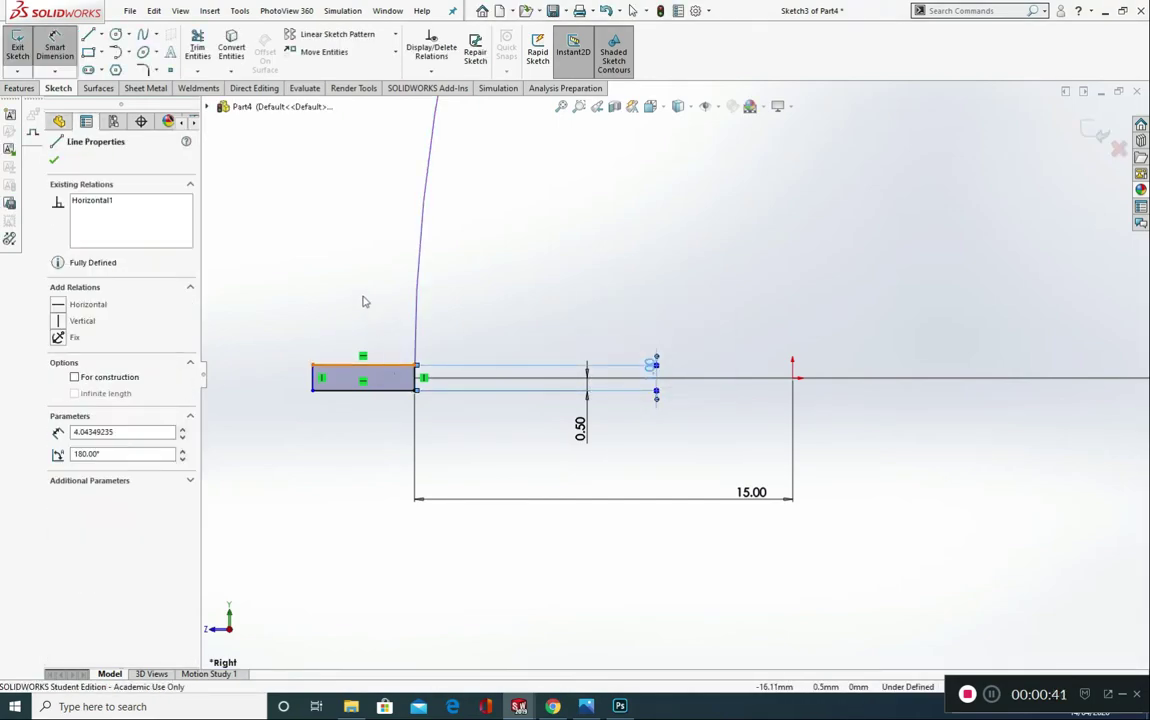
left_click(365, 270)
type("100")
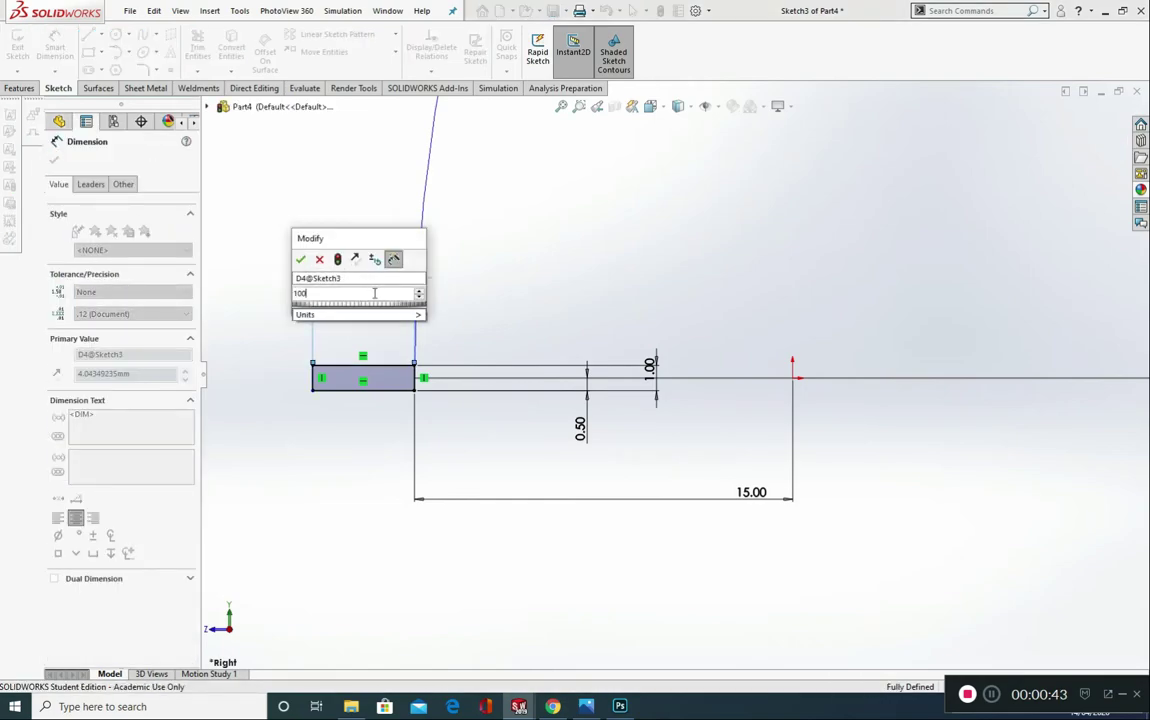
left_click(300, 259)
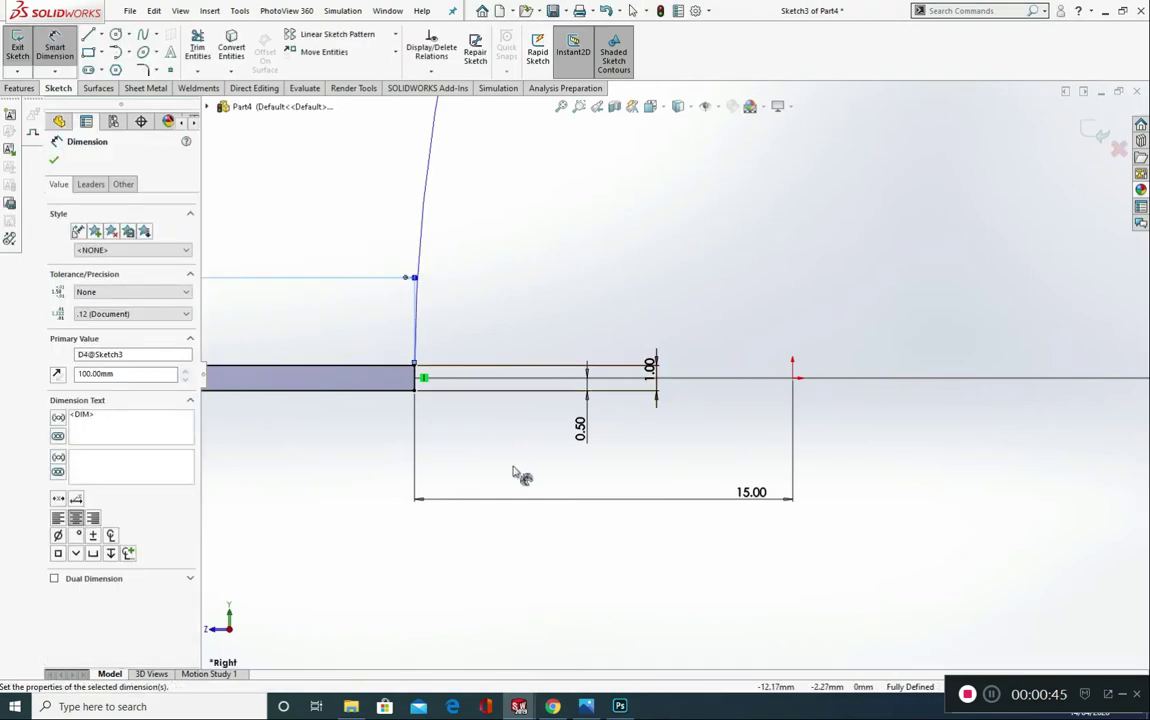
scroll(513, 472, "up", 8)
left_click(54, 161)
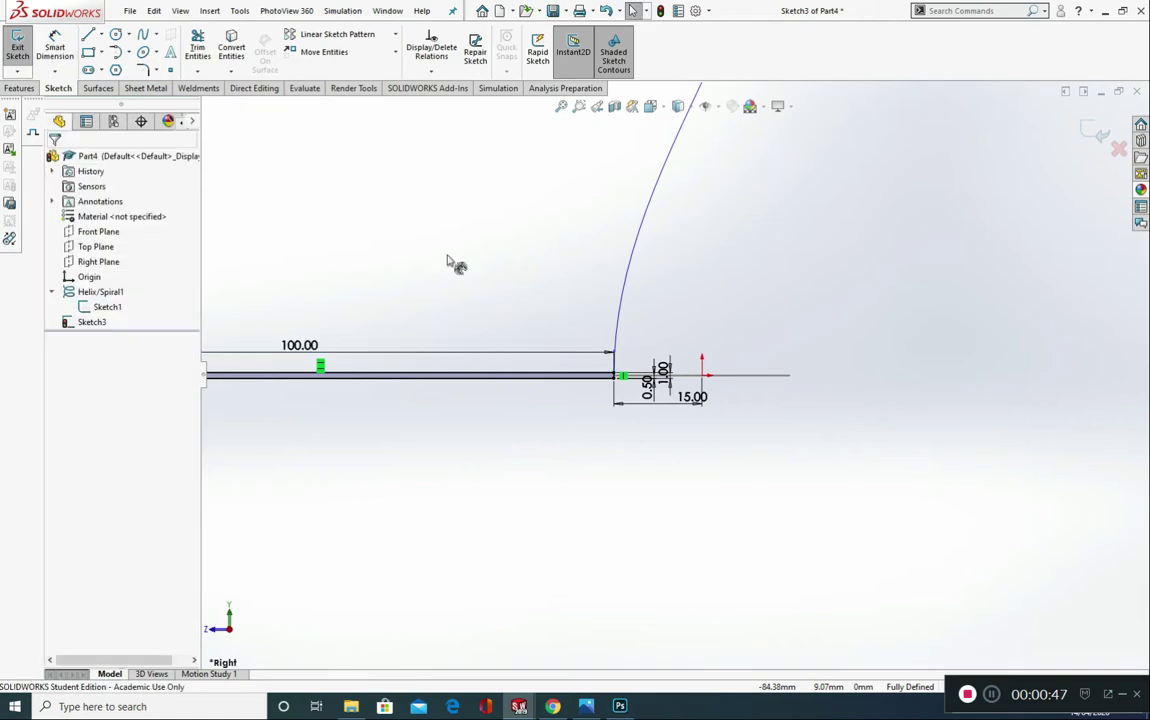
left_click(1098, 131)
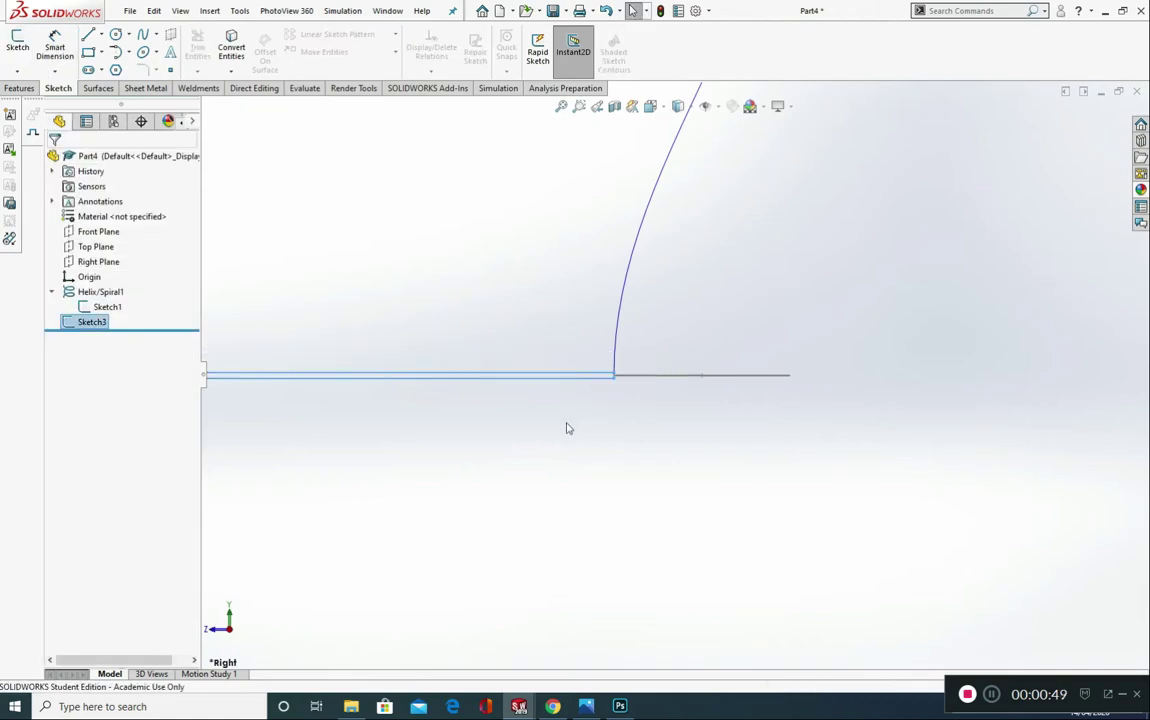
scroll(554, 444, "up", 4)
left_click(594, 457)
scroll(661, 436, "down", 2)
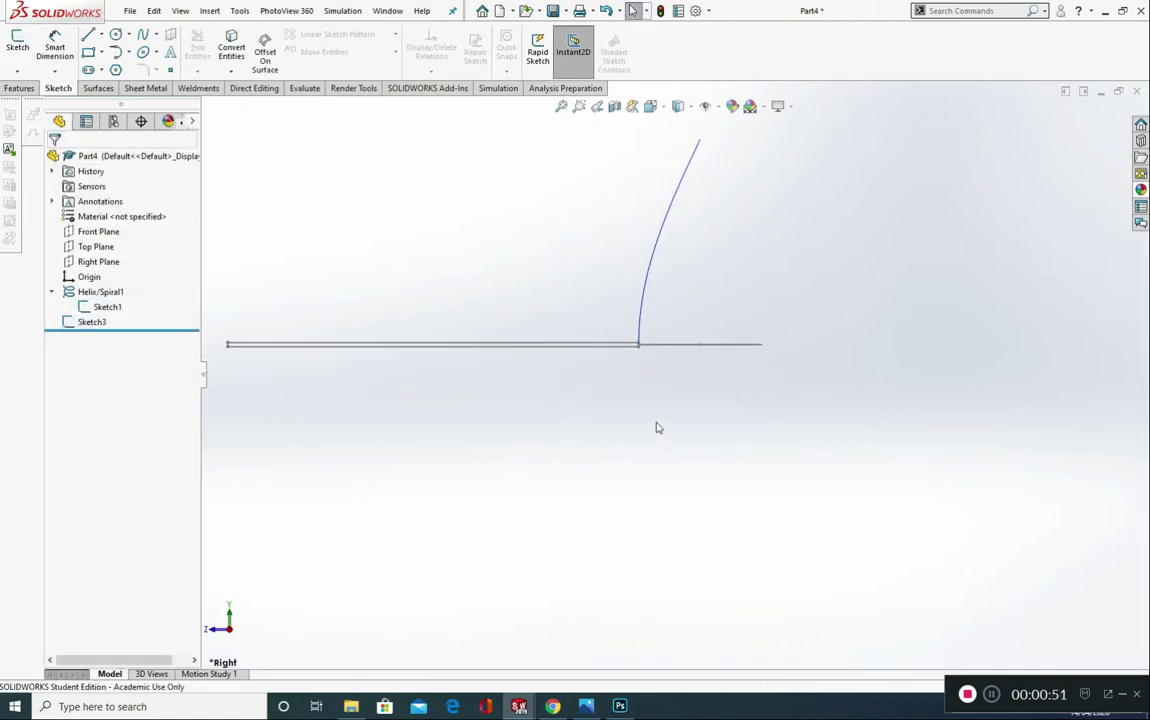
Step: Create a swept boss of the rectangle along the helix, with Follow Path orientation, Minimum Twist and no start tangency
left_click(19, 88)
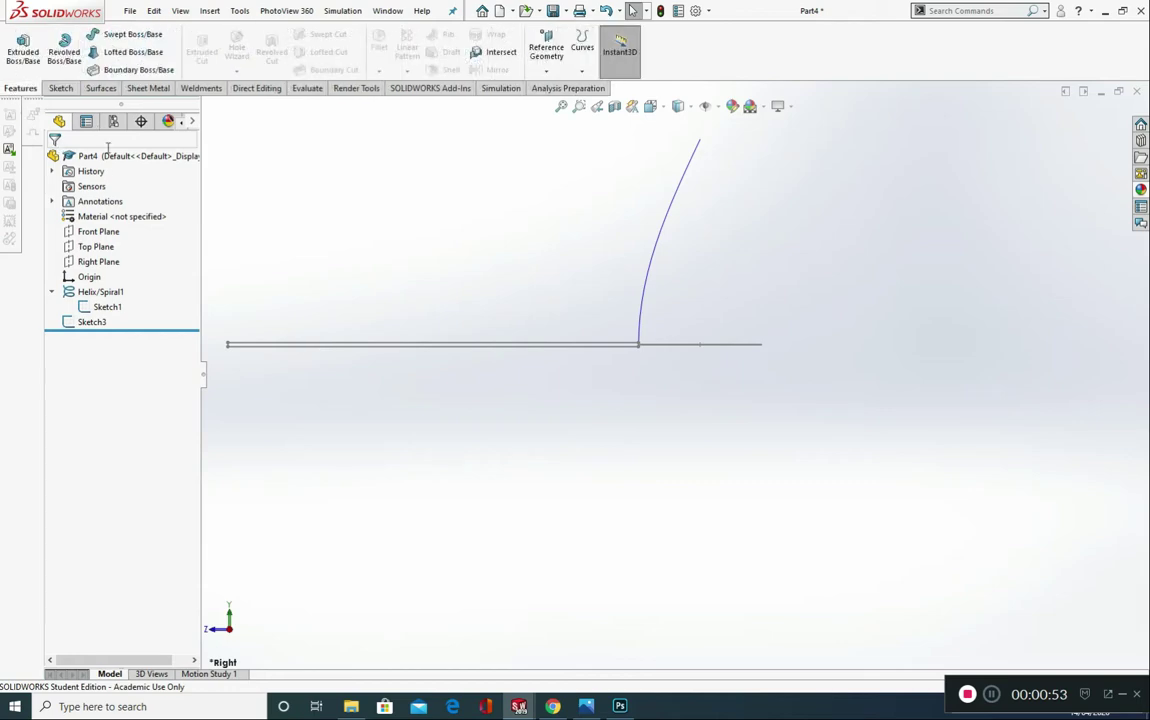
left_click(140, 35)
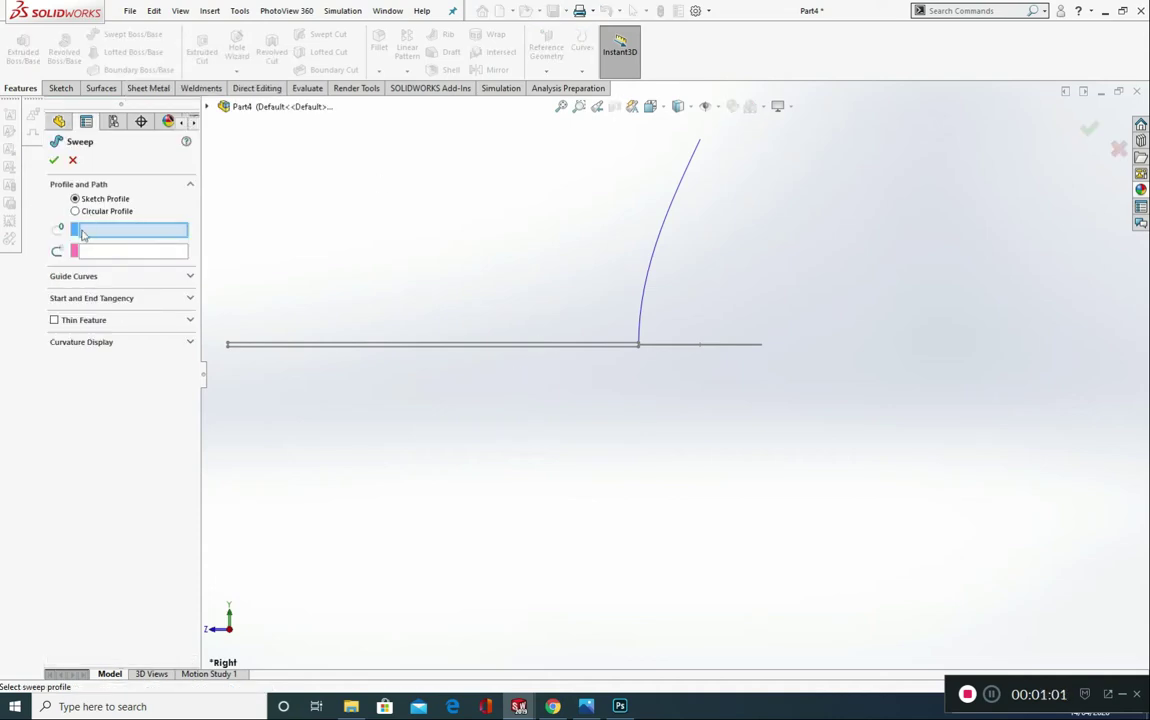
left_click(577, 352)
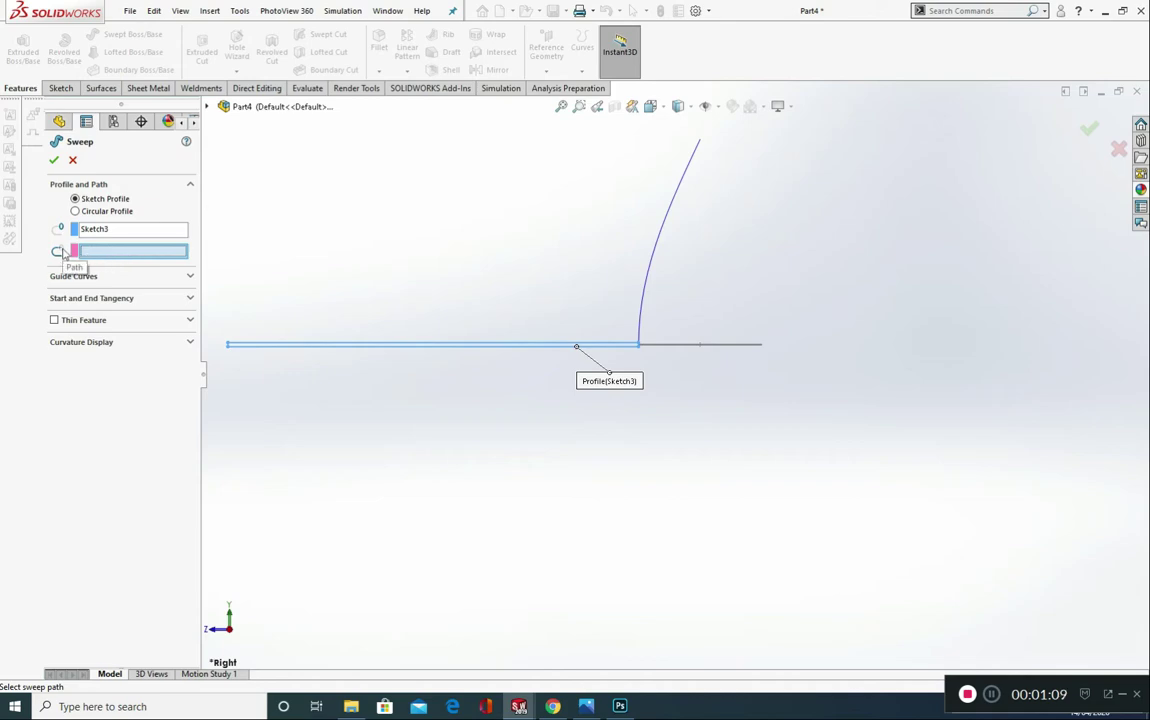
left_click(662, 241)
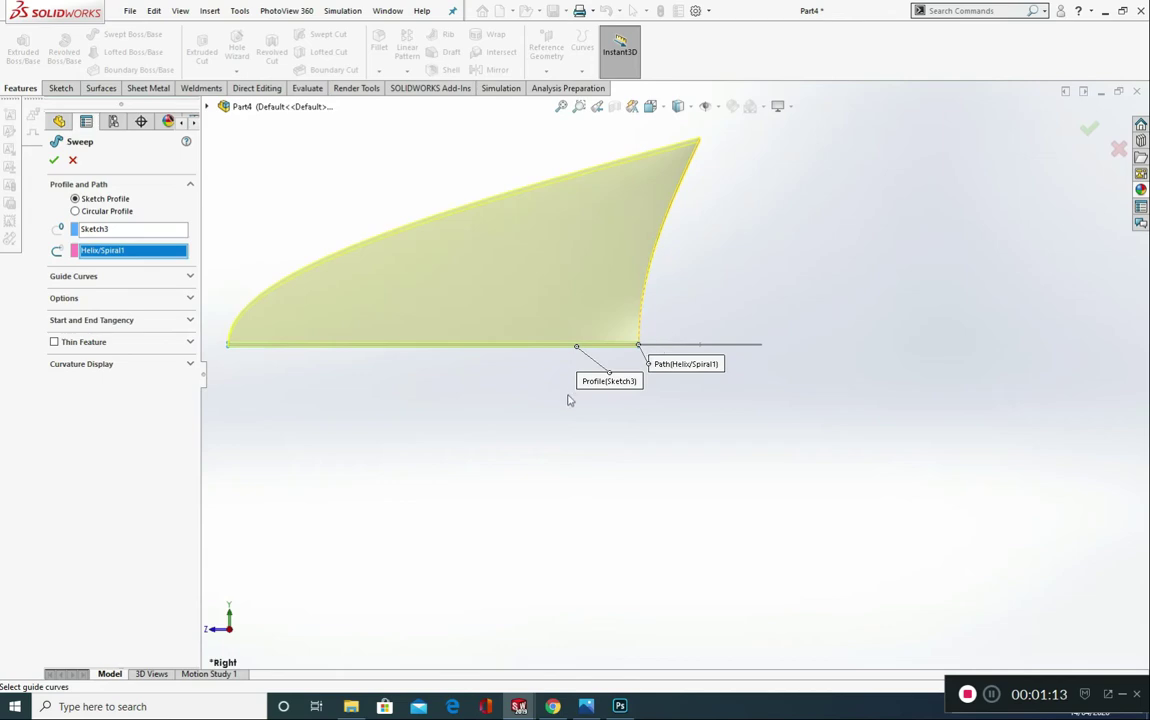
left_click(186, 277)
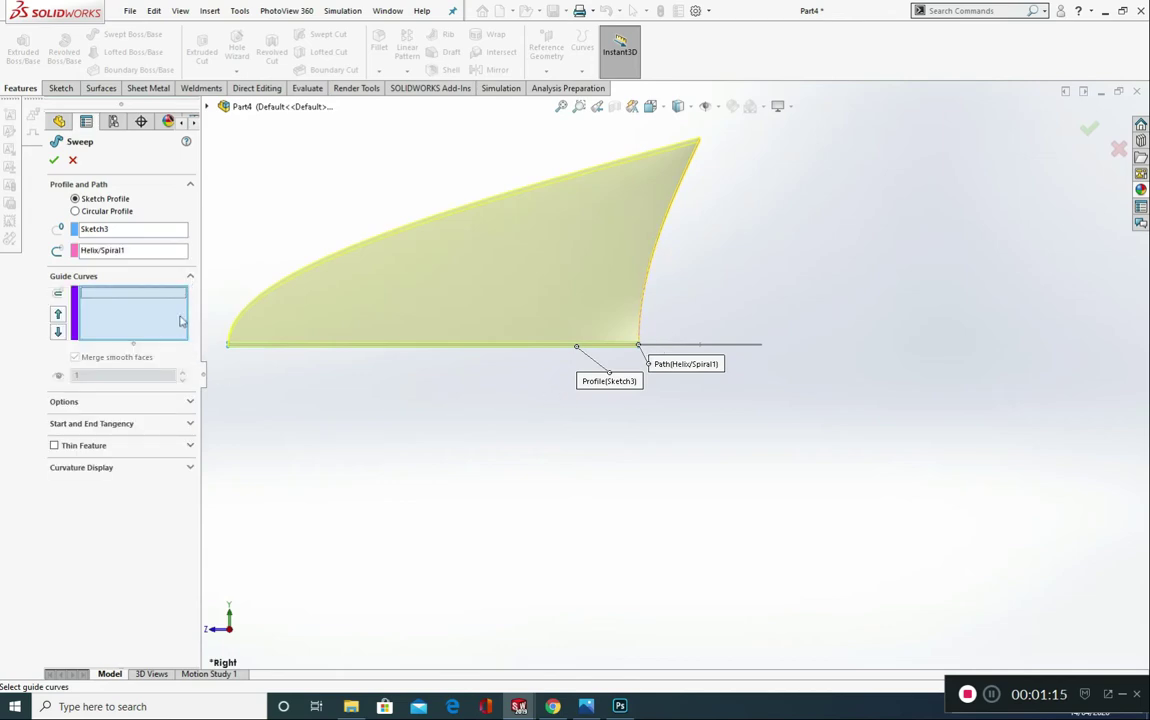
left_click(183, 402)
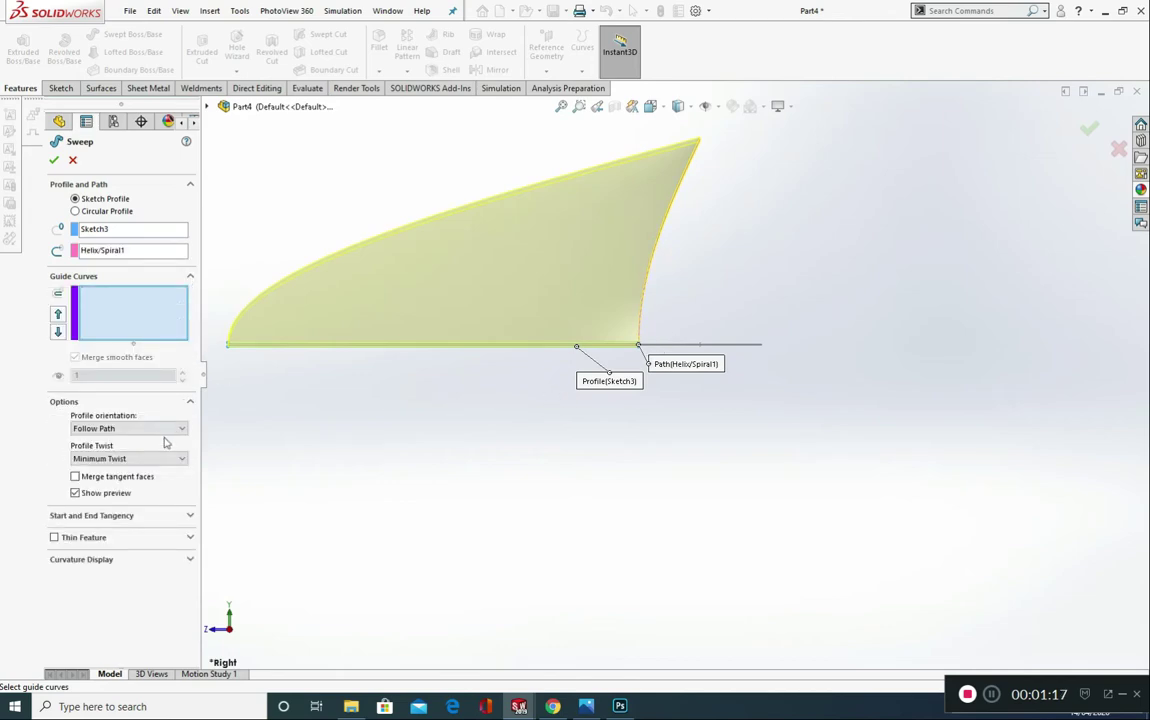
left_click(166, 430)
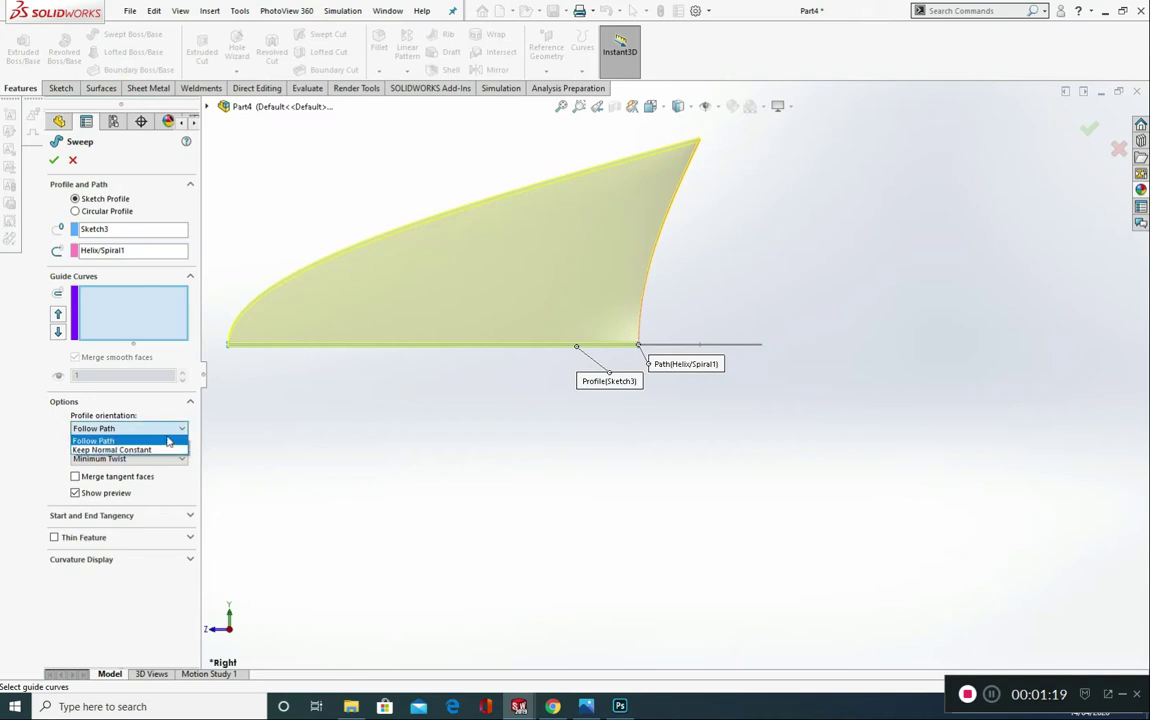
left_click(172, 440)
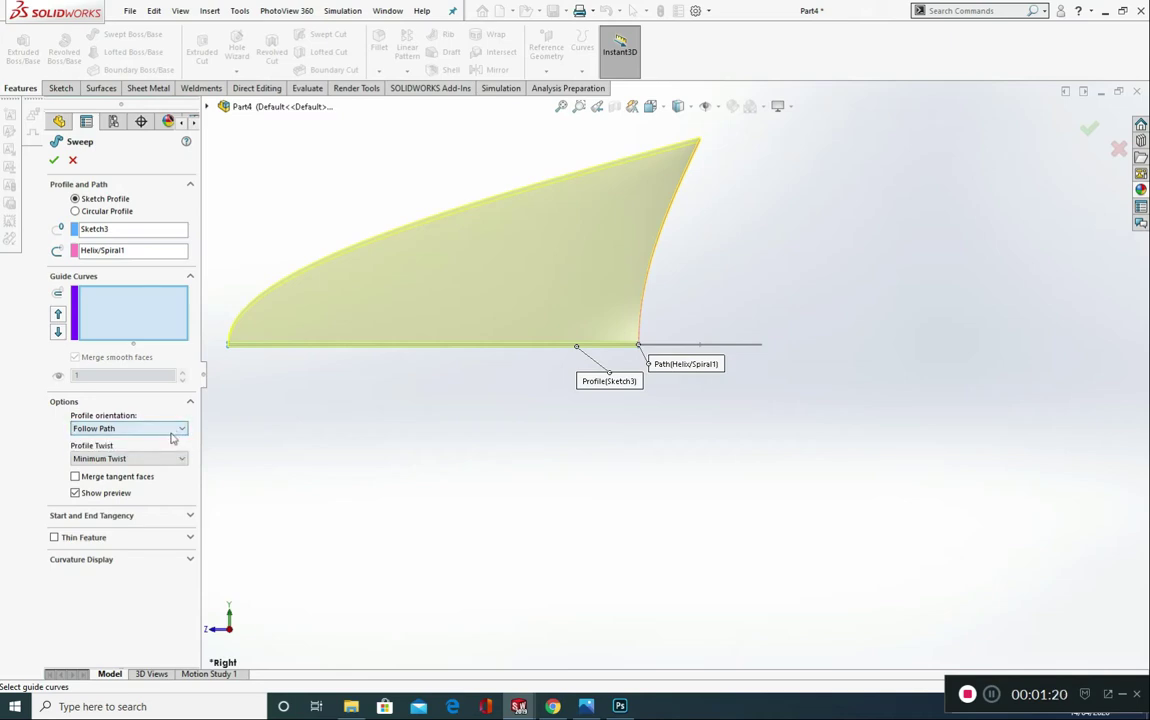
left_click(138, 518)
left_click(137, 543)
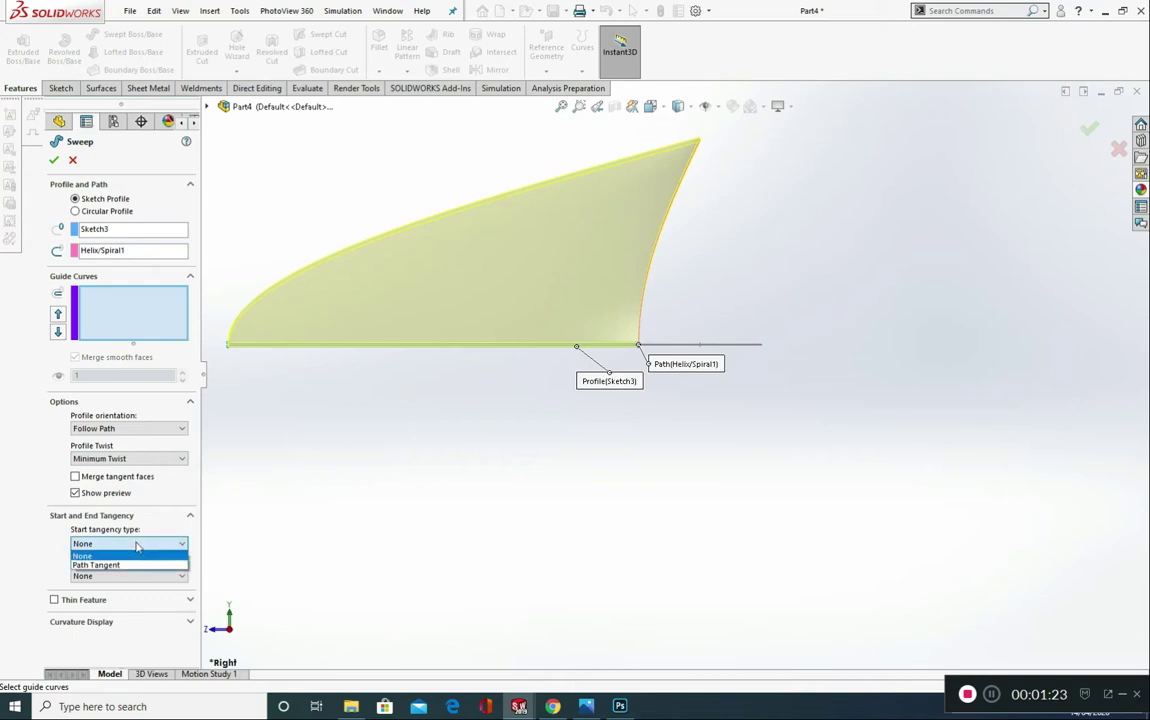
left_click(120, 553)
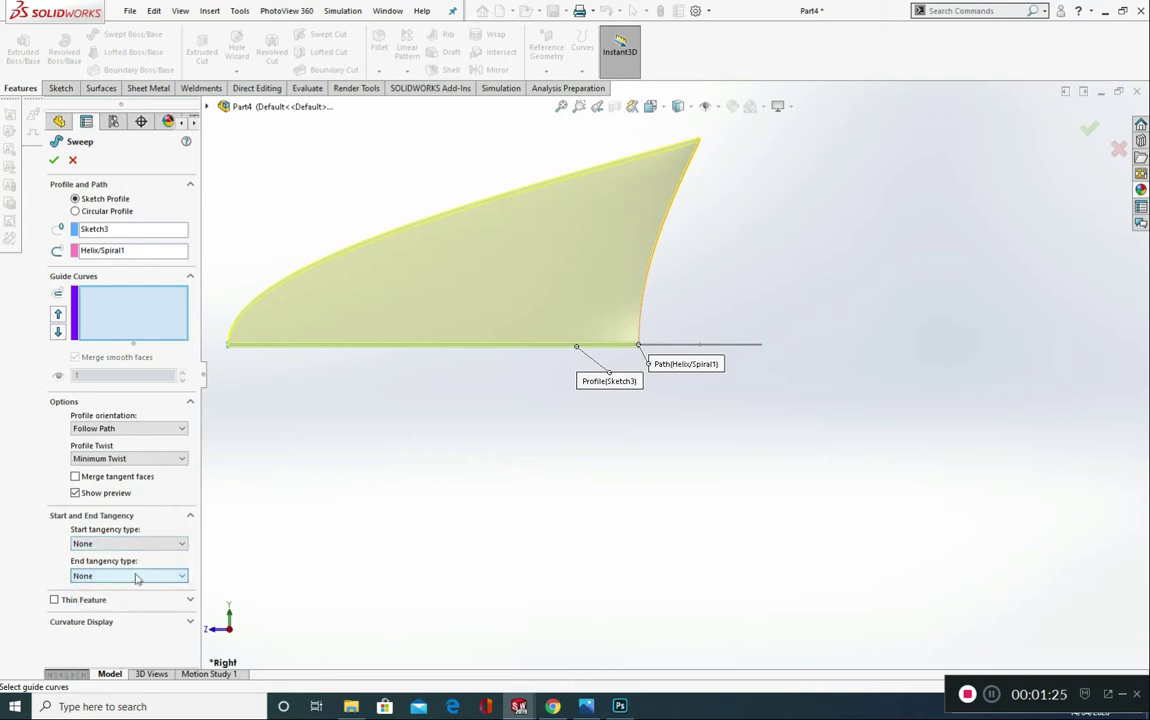
left_click(52, 160)
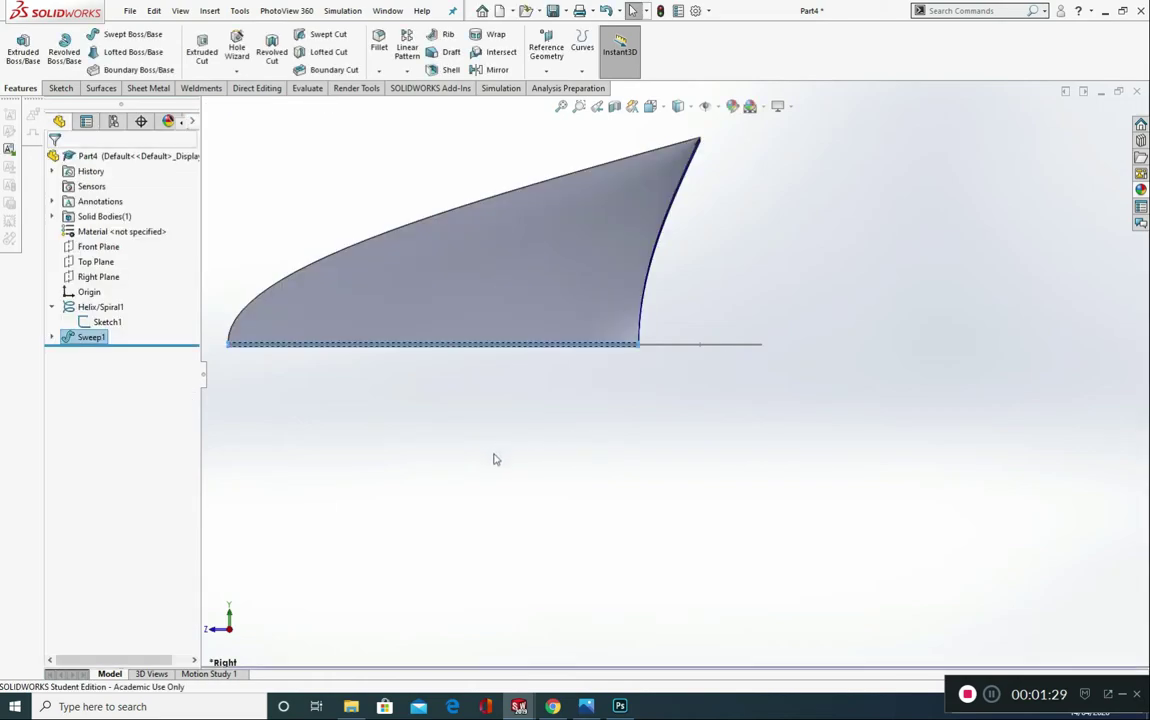
middle_click_drag(405, 403, 435, 456)
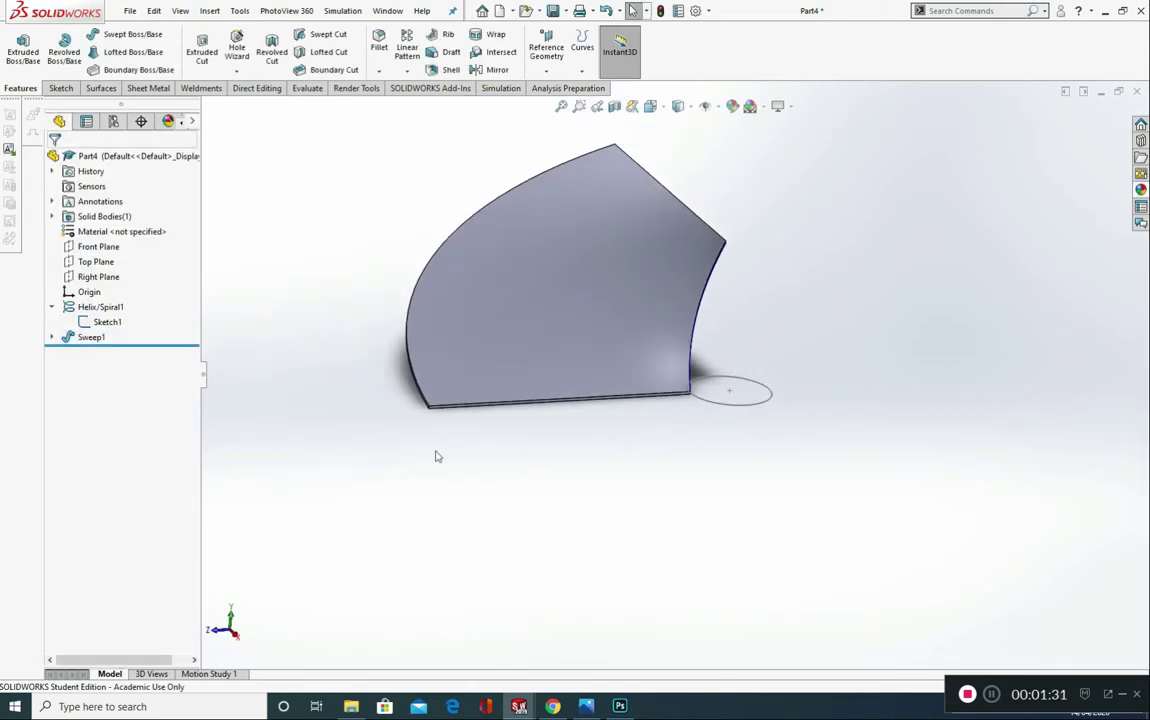
scroll(640, 420, "down", 2)
scroll(506, 359, "down", 3)
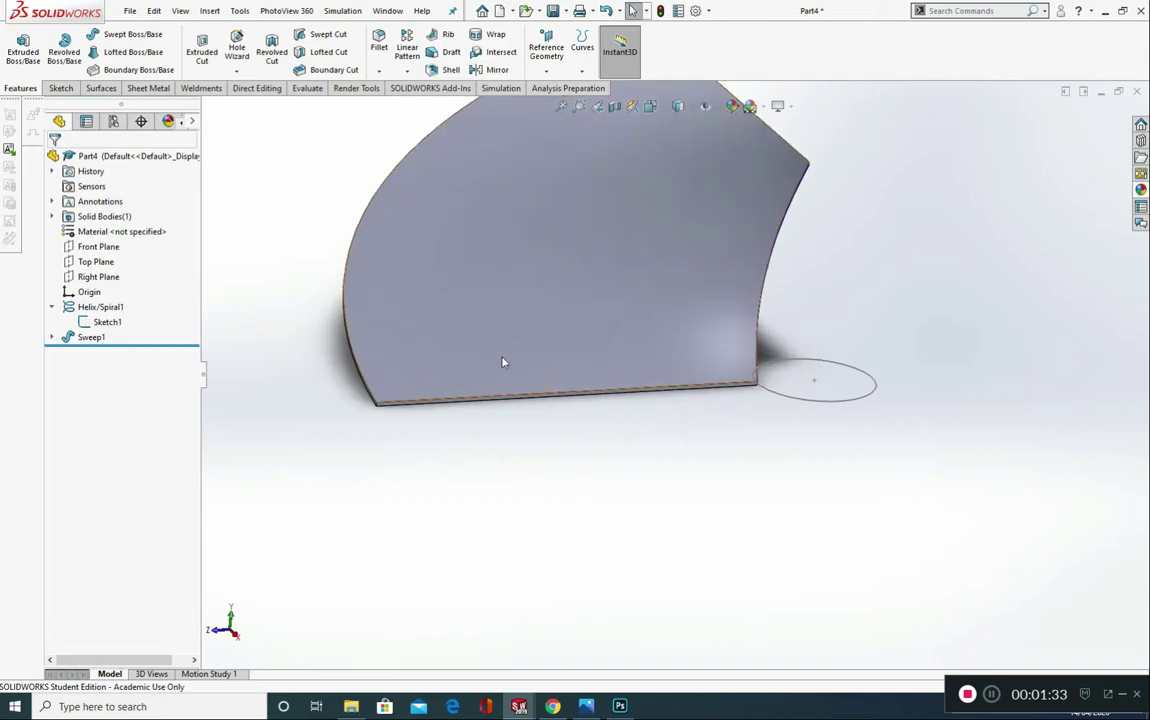
middle_click_drag(477, 385, 447, 366)
scroll(802, 259, "up", 3)
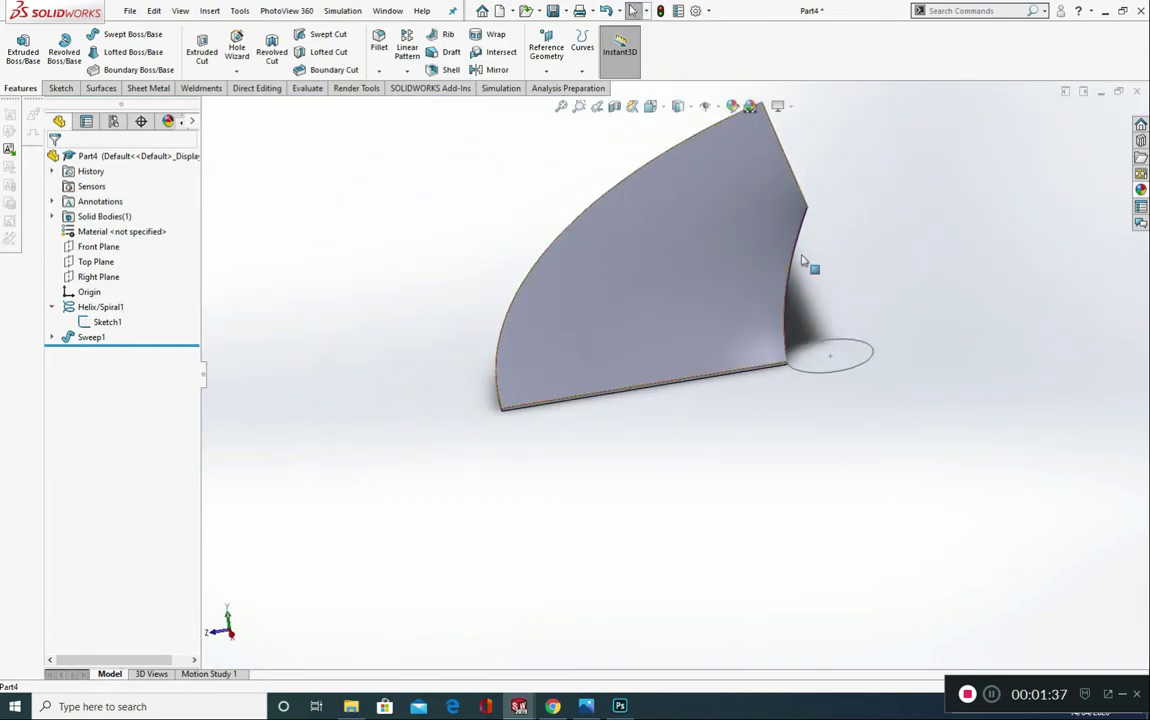
scroll(750, 231, "down", 2)
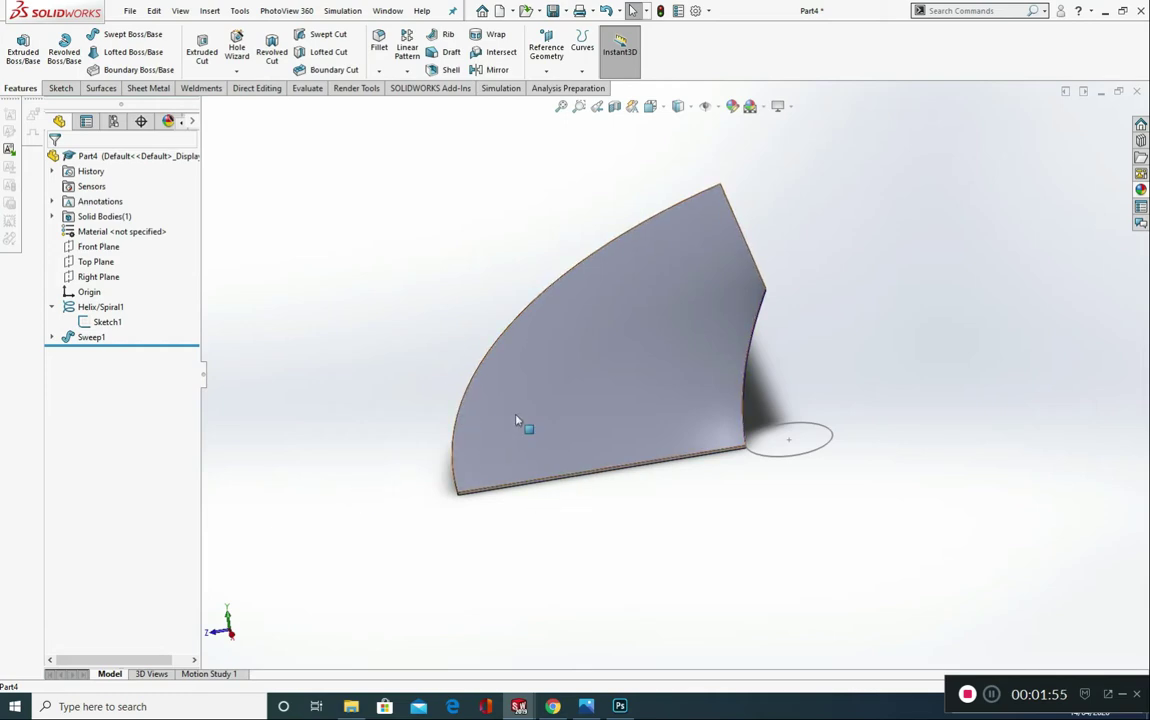
Step: Start a new sketch on the Top Plane, viewed normal to it
left_click(96, 262)
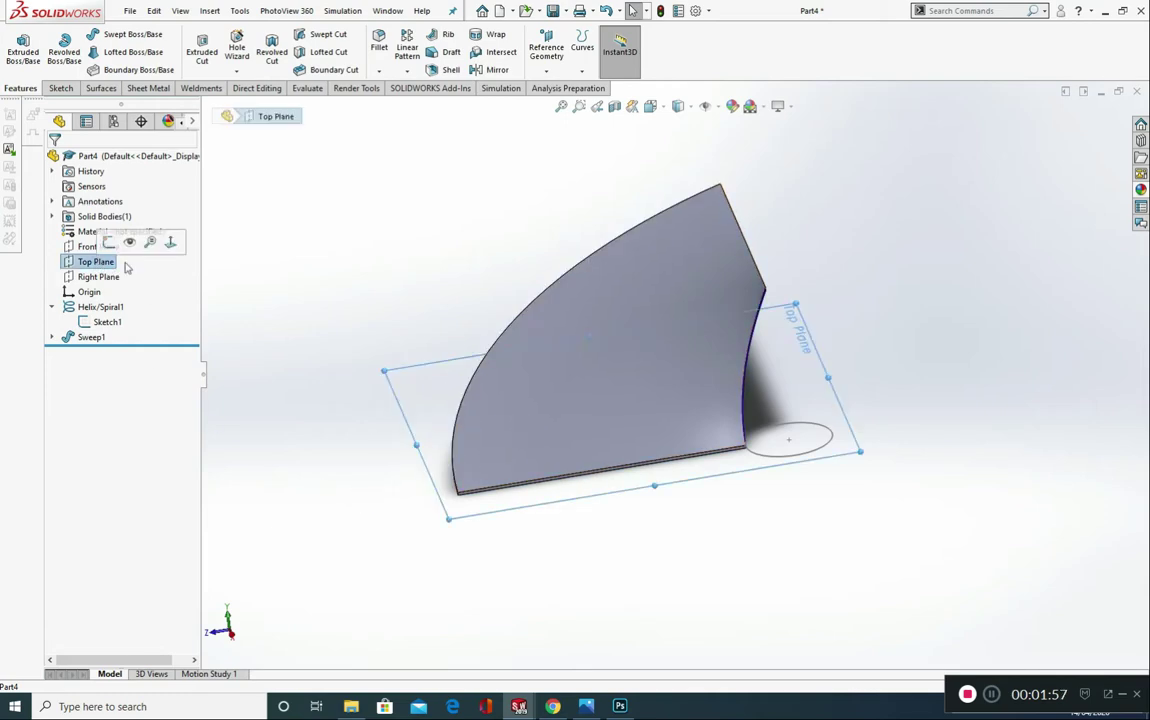
left_click(171, 243)
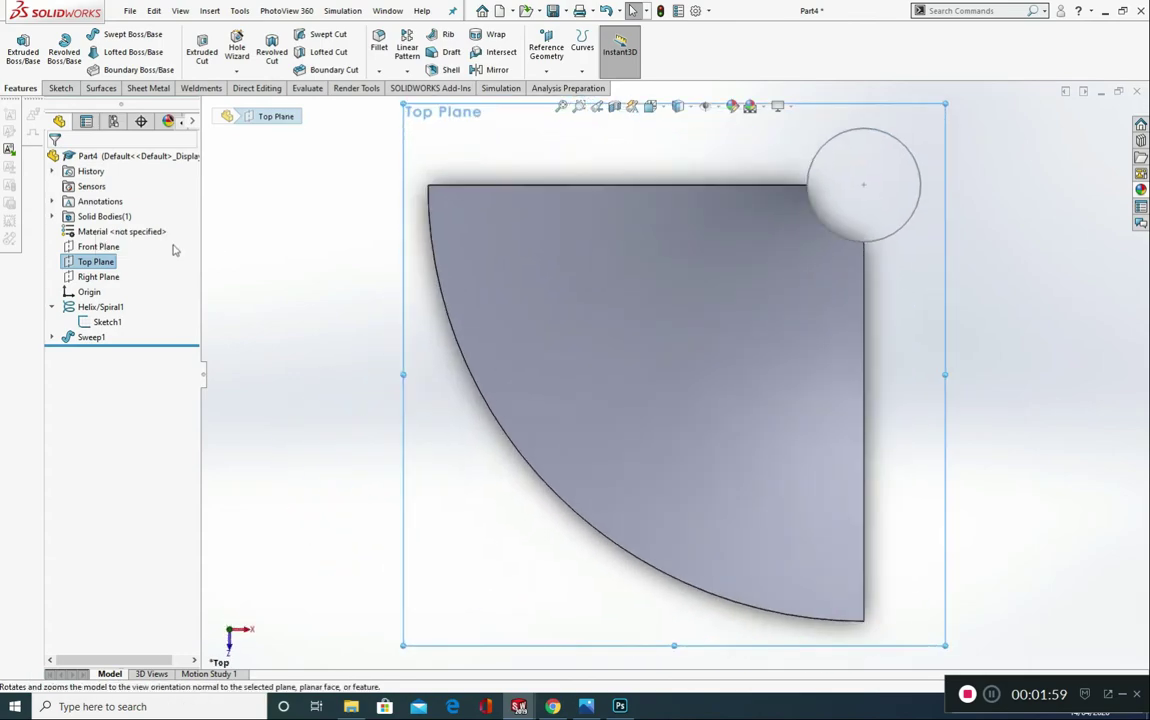
left_click(56, 89)
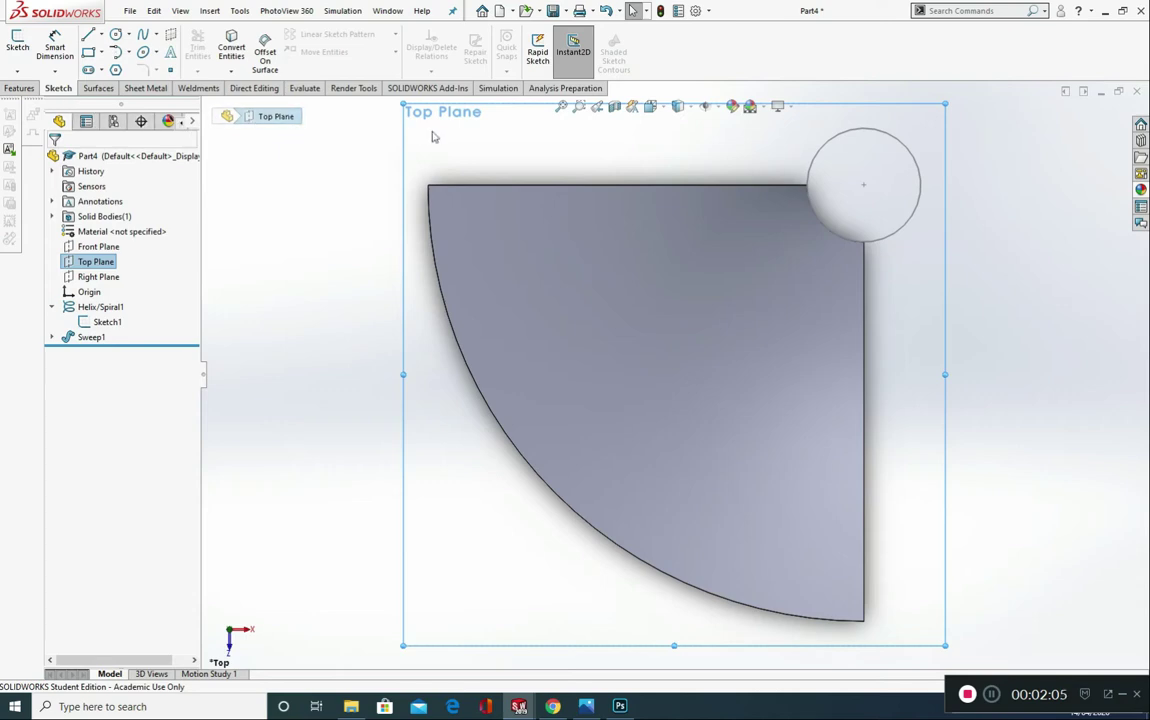
left_click(17, 45)
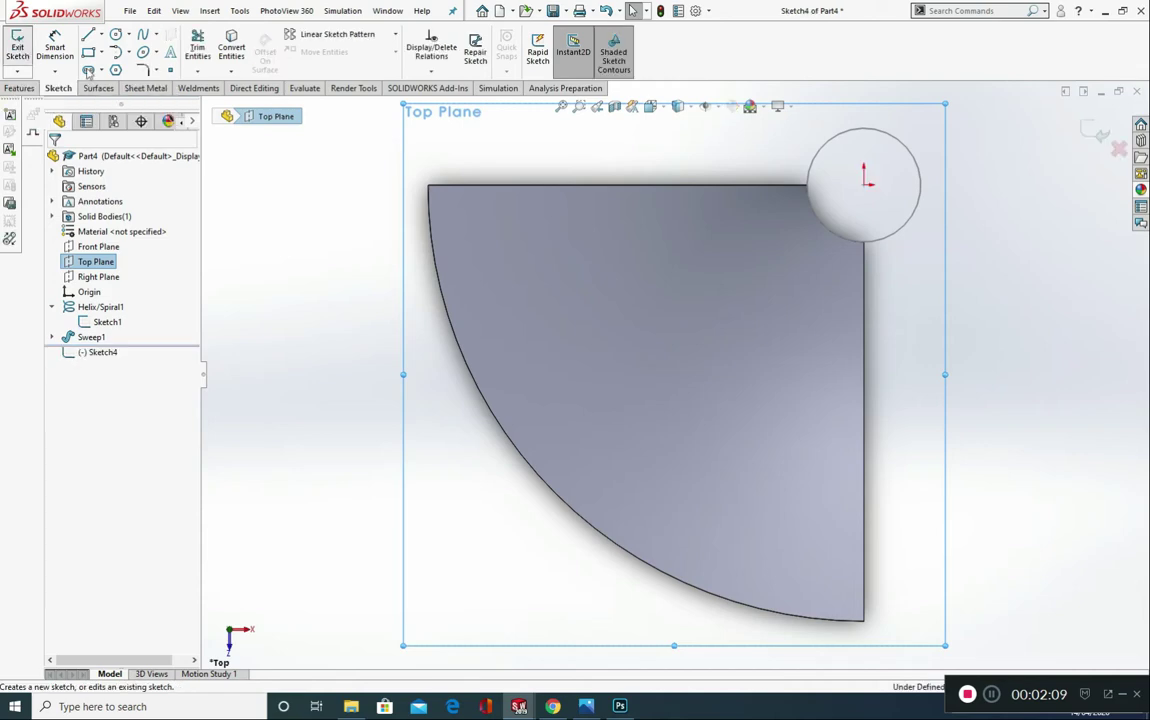
Step: Convert the swept blade's two straight edges and its curved outer edge into sketch entities
left_click(557, 187)
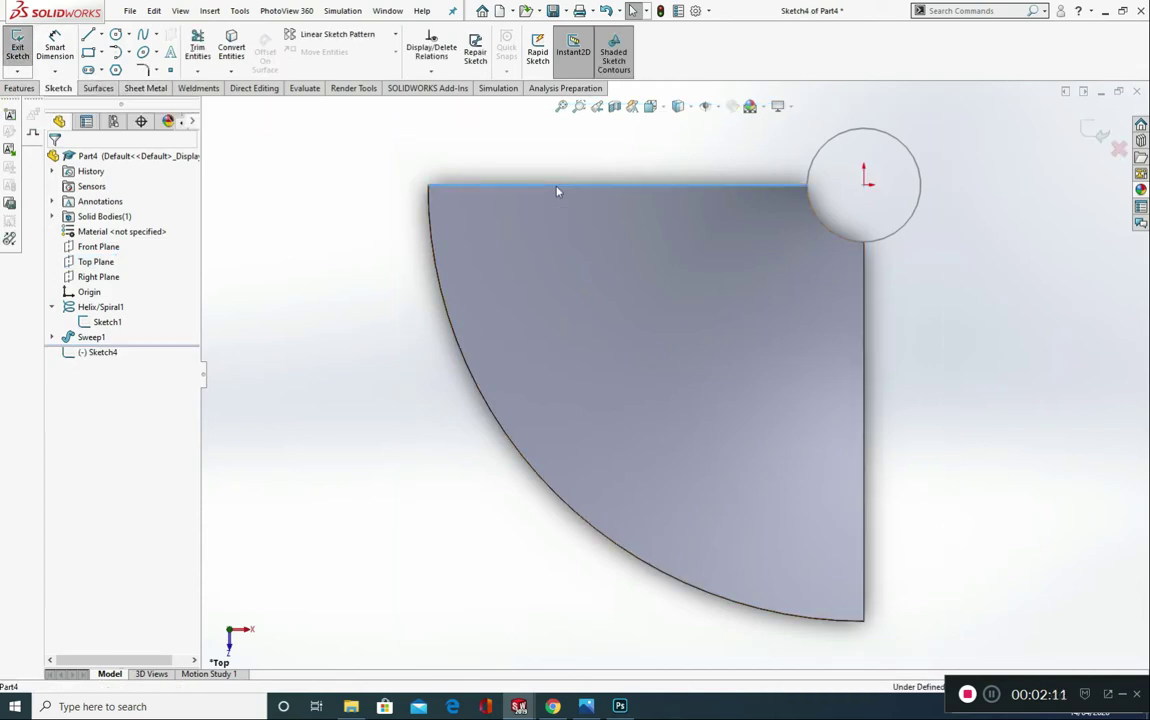
left_click(444, 300, "ctrl")
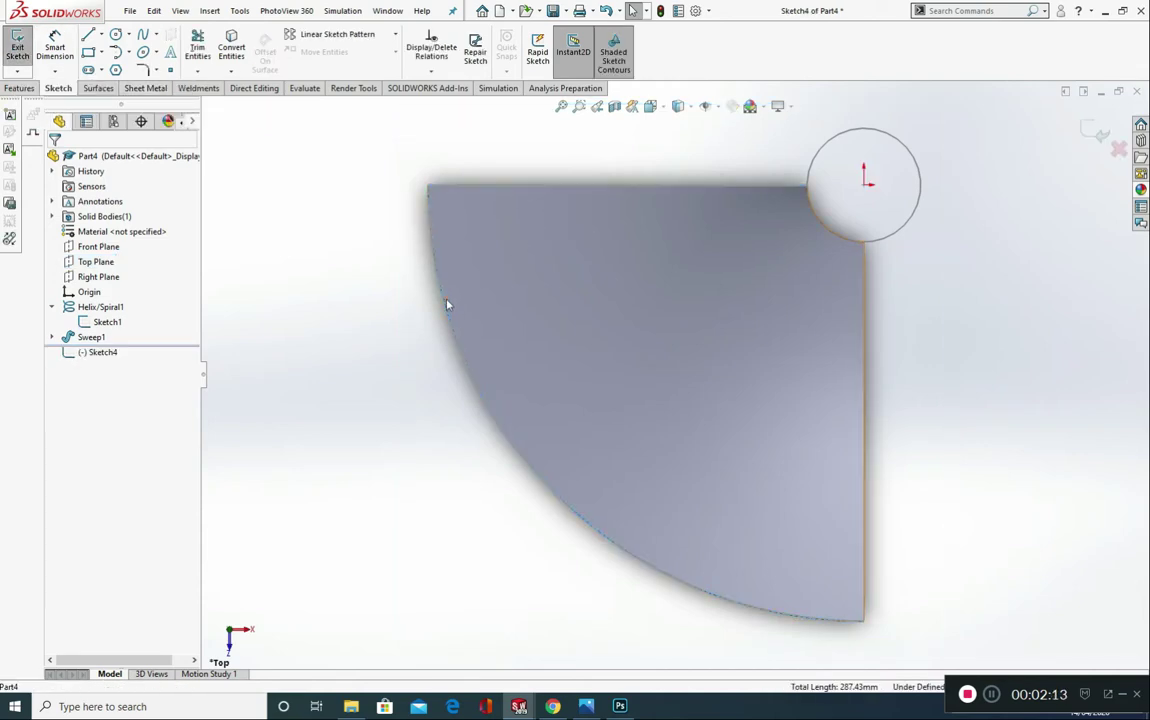
left_click(864, 350, "ctrl")
left_click(230, 48)
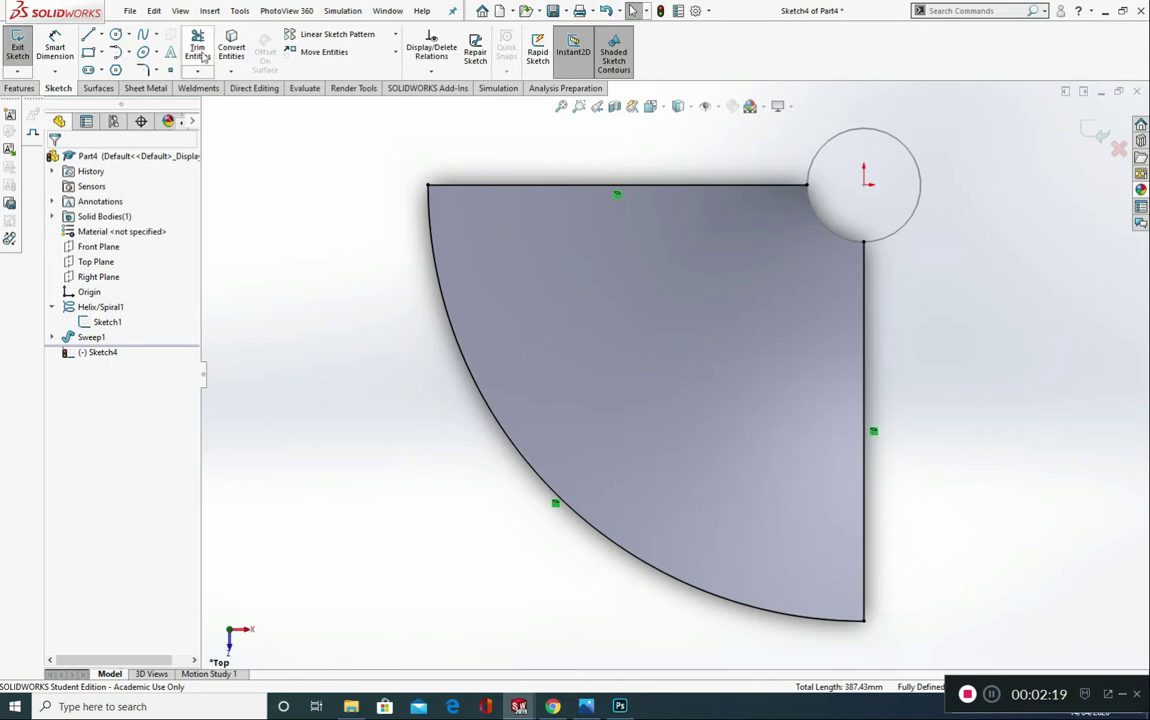
Step: Extend the two converted straight lines to meet at the origin using a Corner trim
left_click(198, 45)
left_click(107, 292)
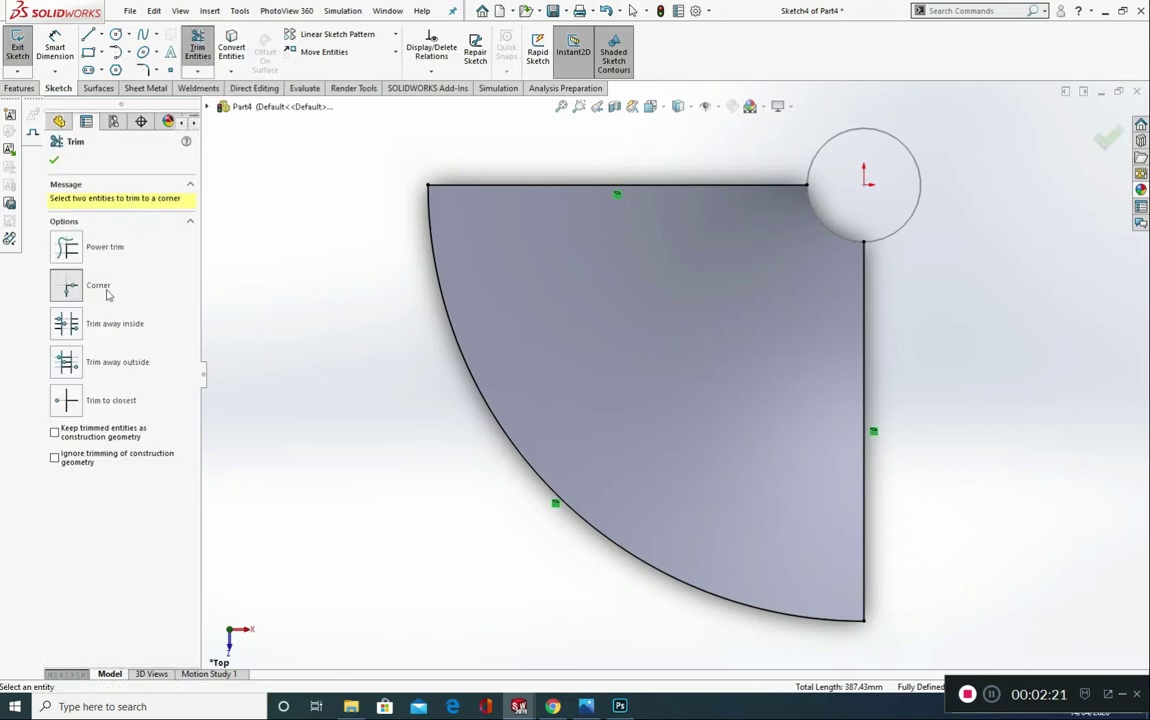
left_click(801, 185)
left_click(862, 248)
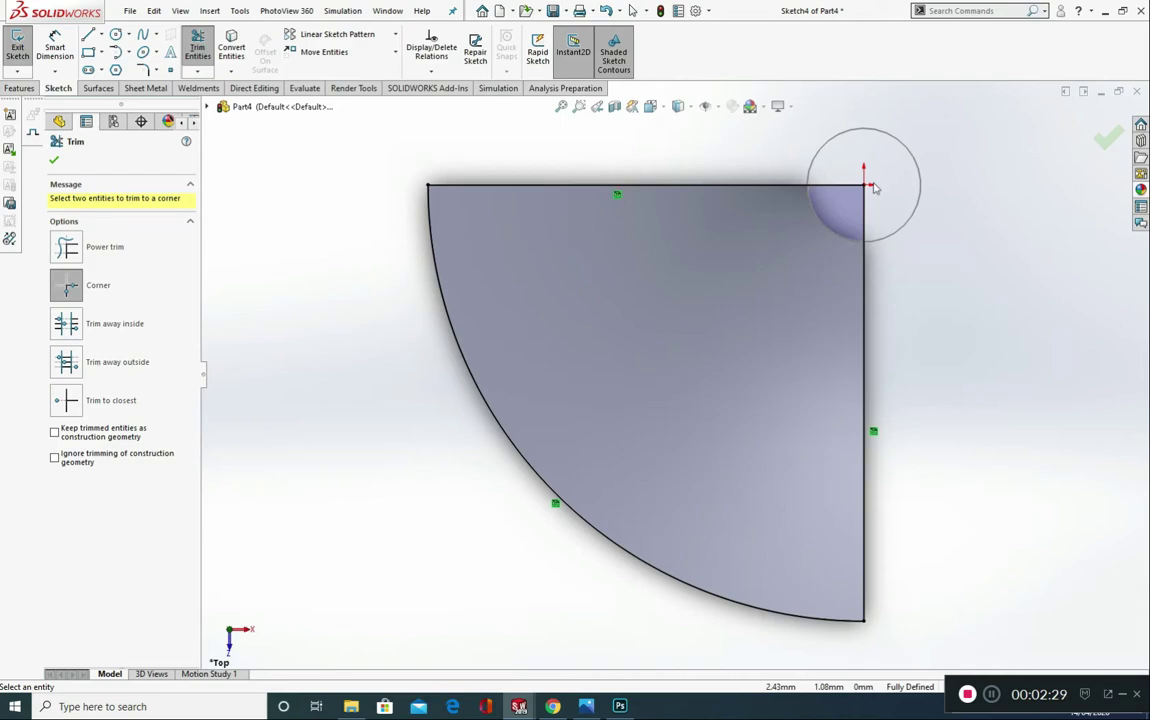
left_click(54, 163)
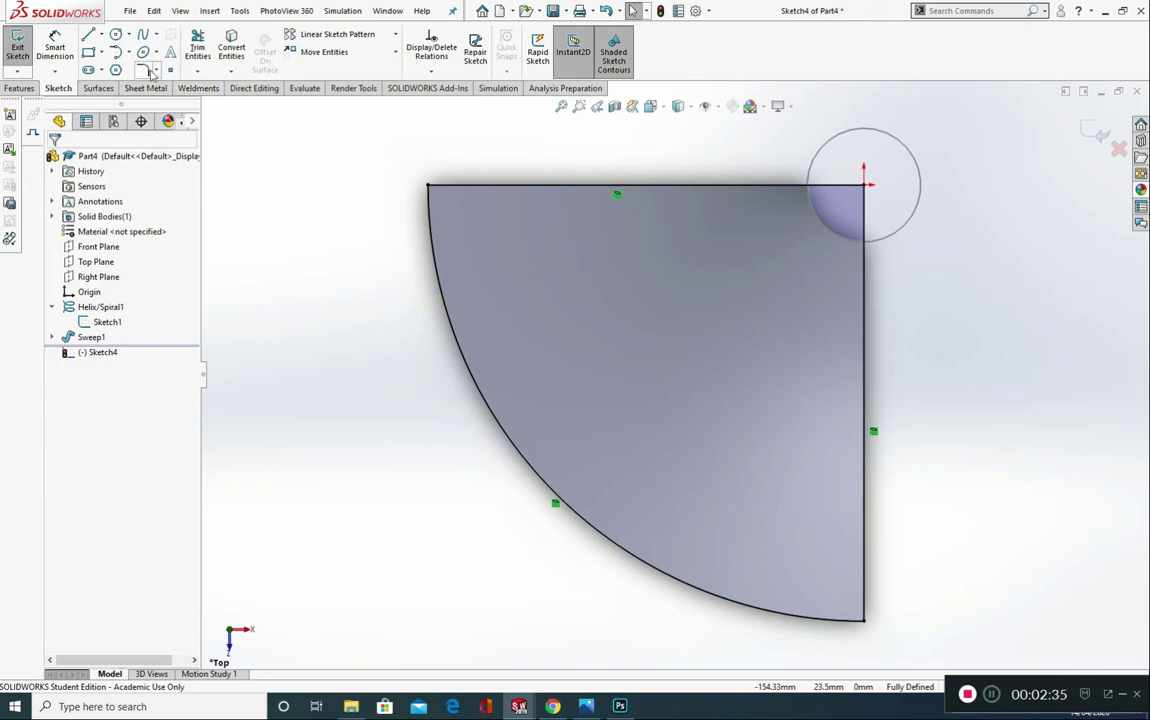
Step: Add a 30 mm sketch fillet between the outer arc and the vertical line
left_click(145, 71)
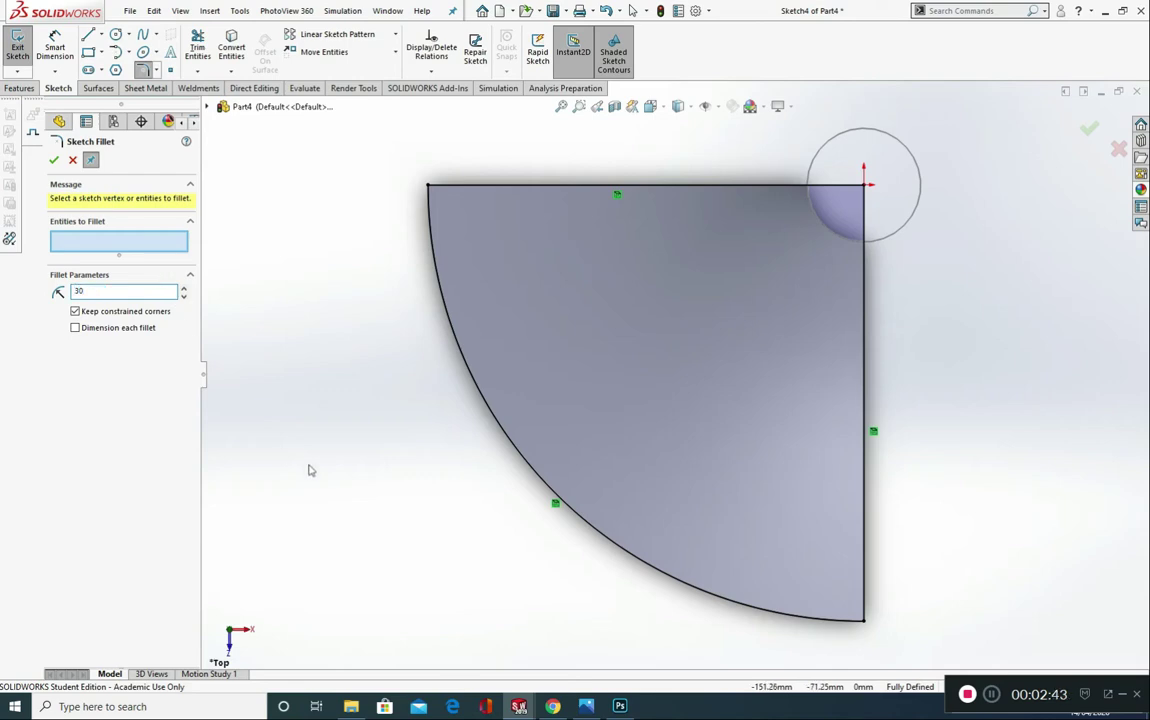
left_click(836, 619)
left_click(866, 590)
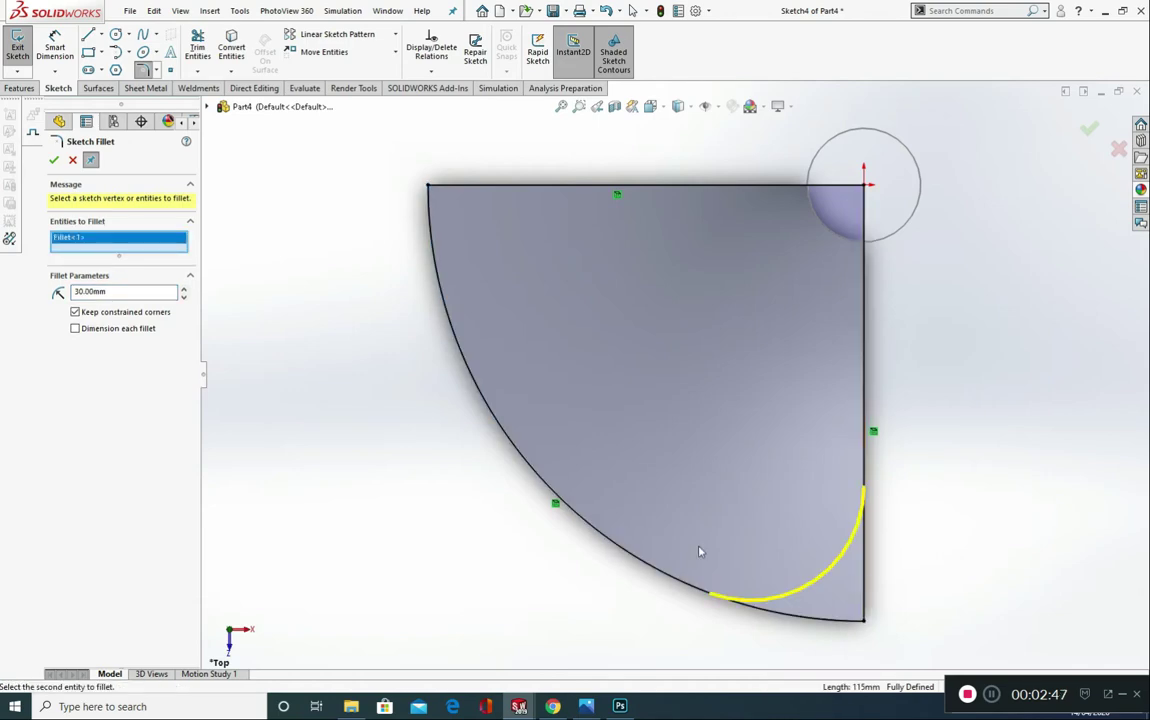
left_click(54, 160)
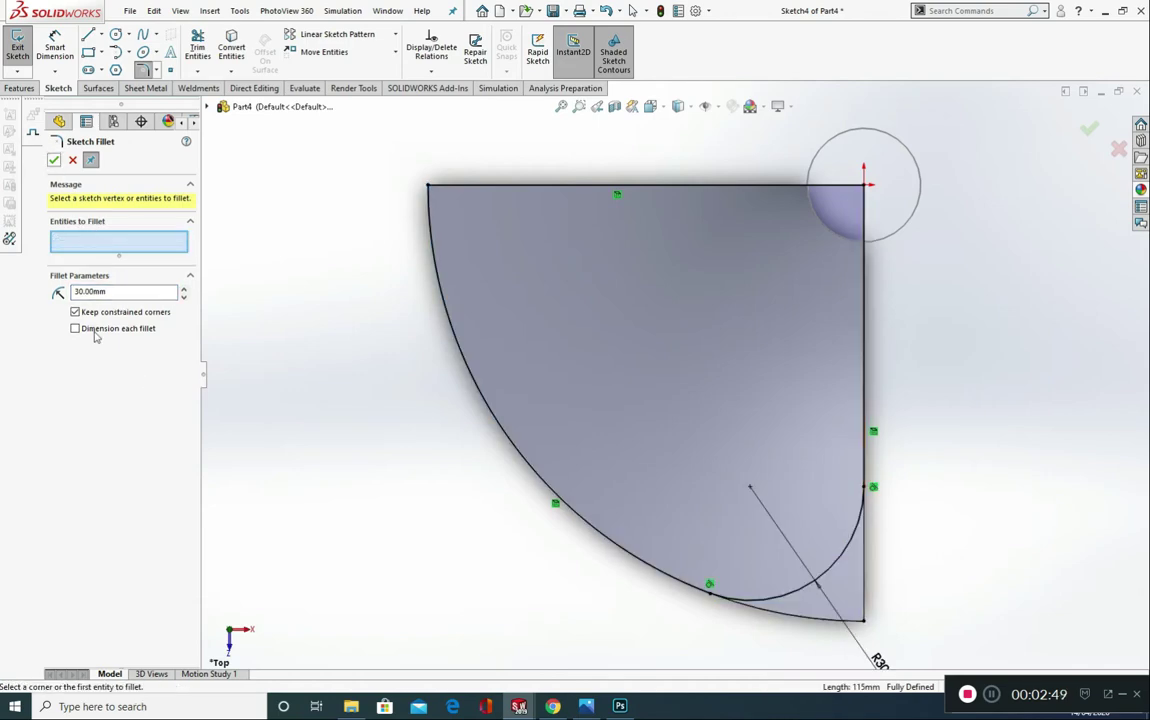
Step: Add a 20 mm sketch fillet between the outer arc and the horizontal line, and finish the fillet command
double_click(90, 291)
left_click(430, 236)
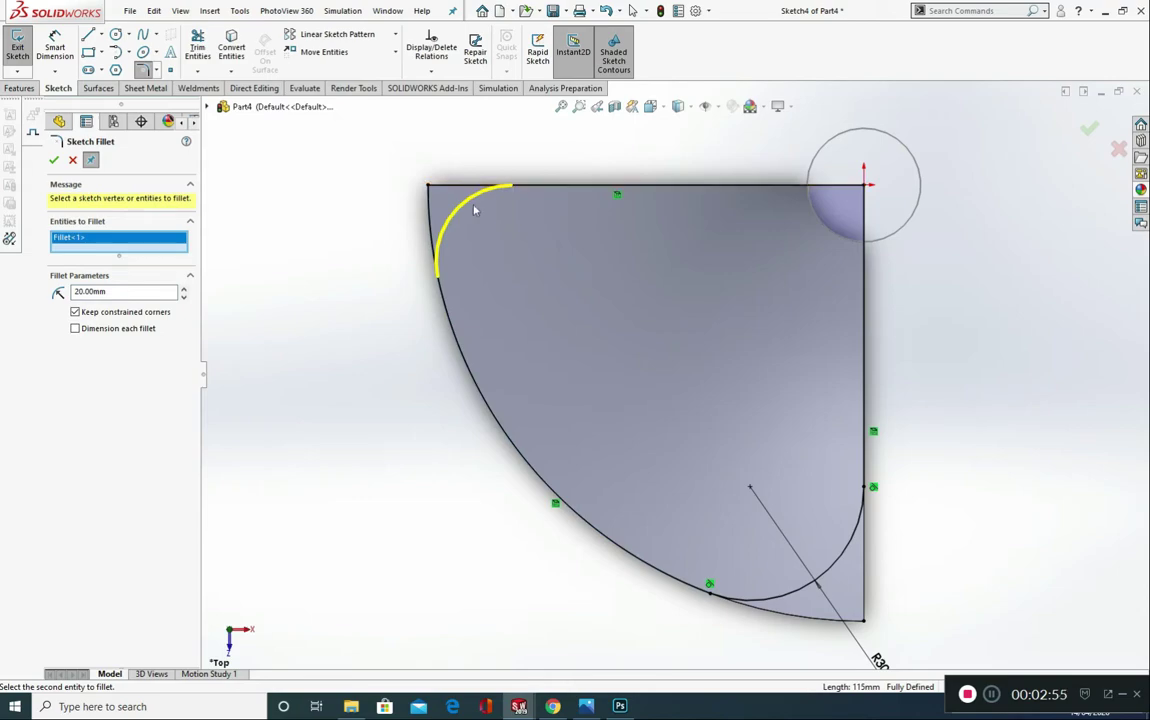
left_click(53, 161)
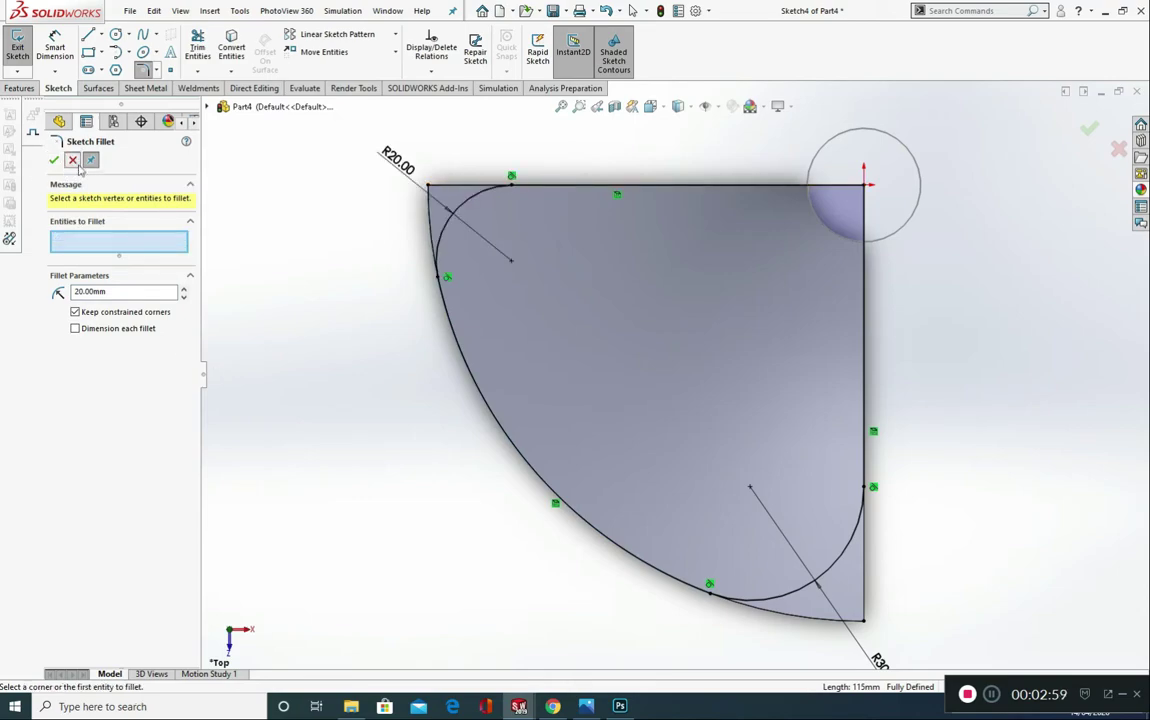
left_click(73, 161)
Step: Cut the blade with the rounded sketch, Through All in both directions, with the side to cut flipped
mouse_move(372, 455)
middle_mouse_down()
mouse_move(385, 455)
mouse_move(298, 332)
mouse_move(303, 344)
middle_mouse_up()
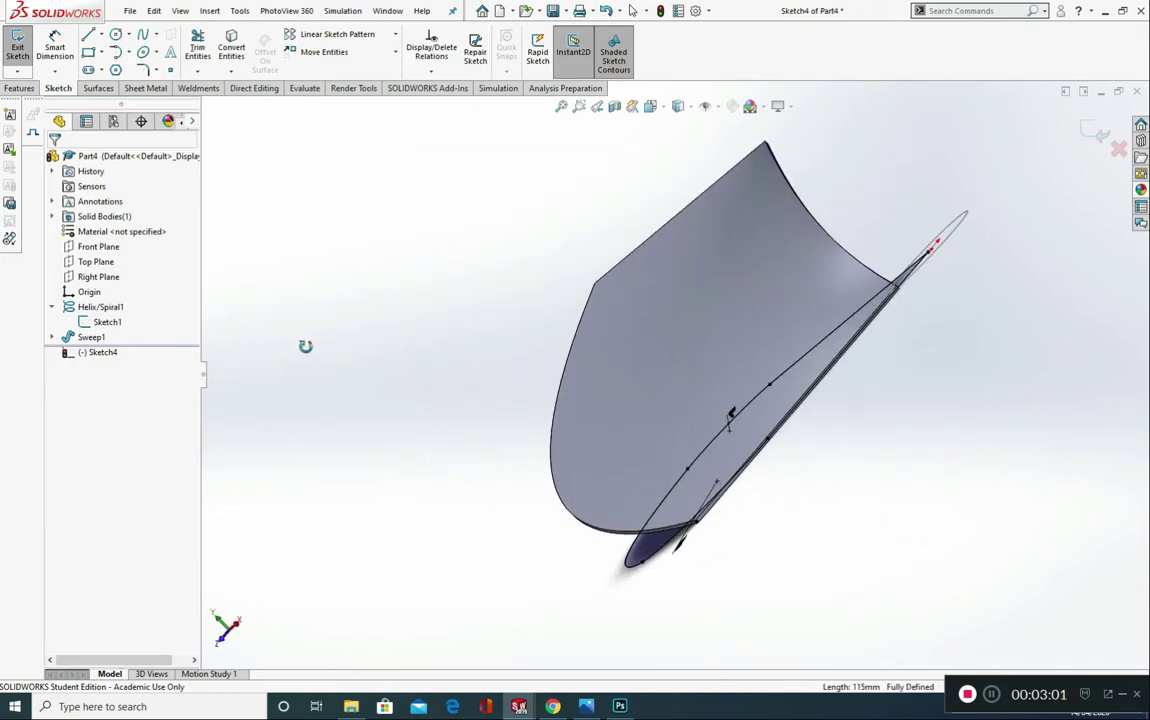
left_click(20, 88)
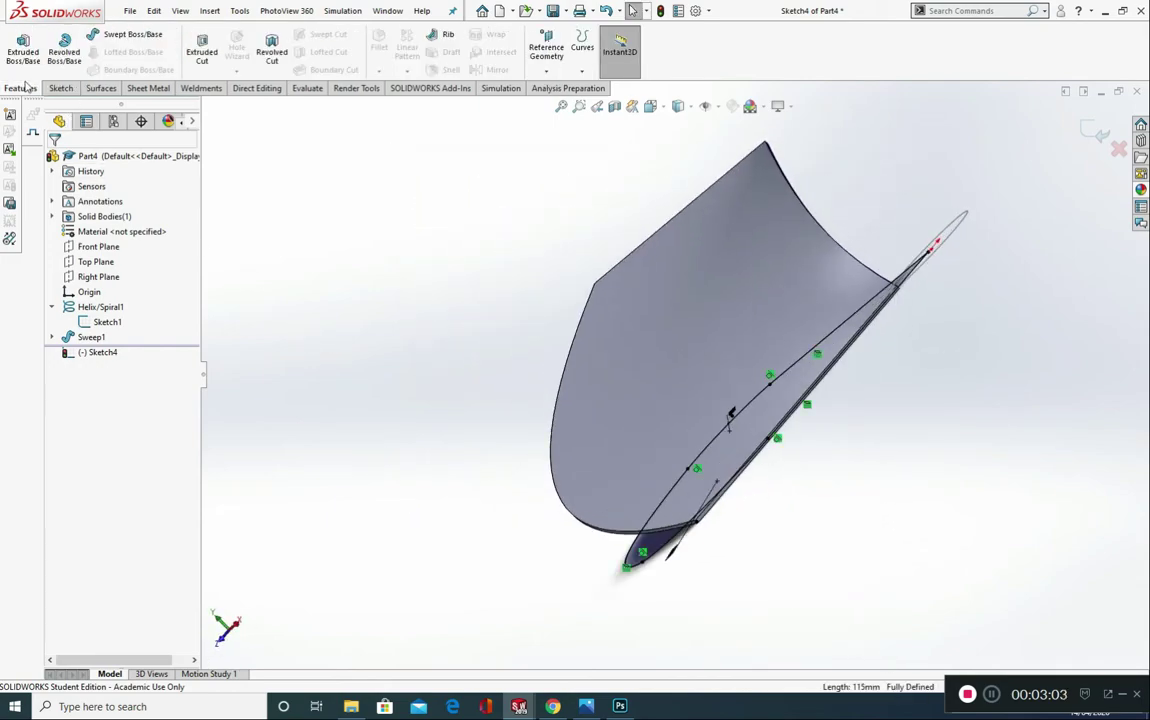
left_click(209, 53)
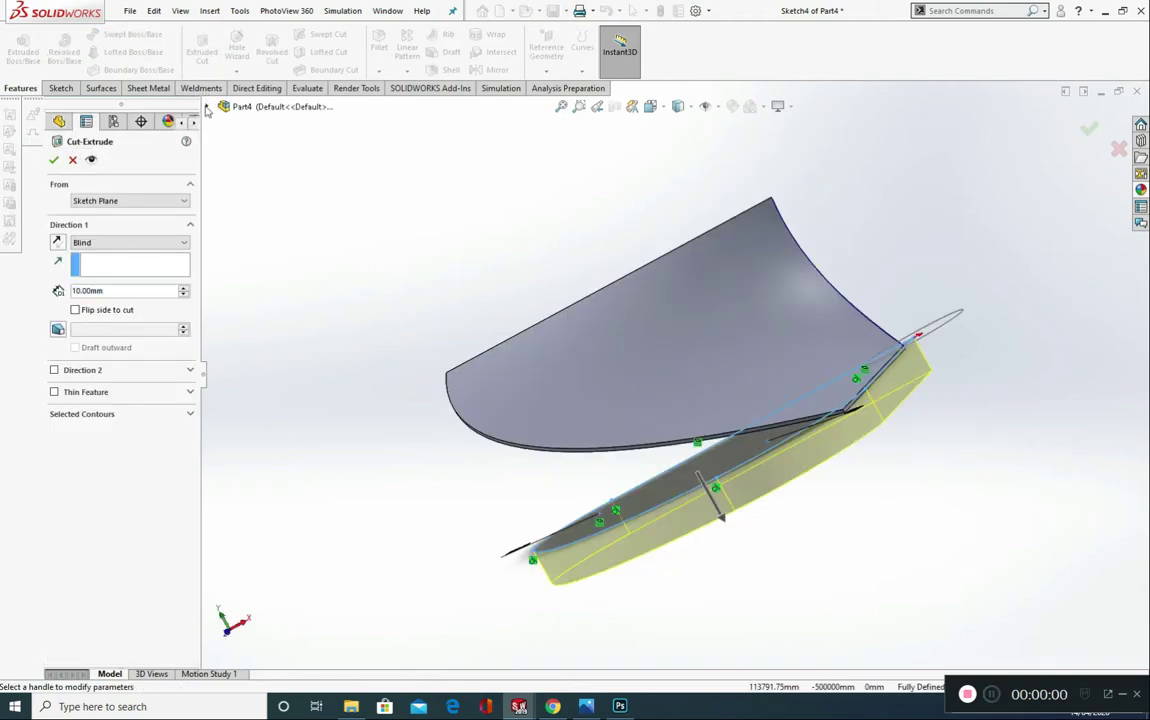
left_click(110, 243)
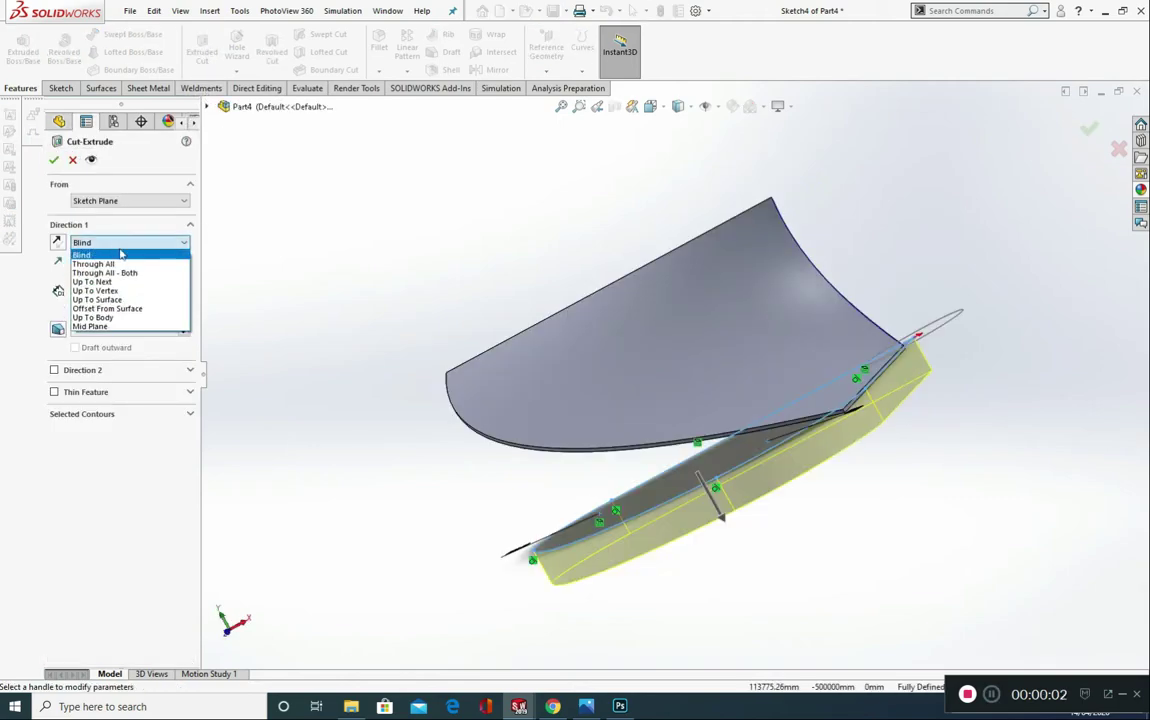
left_click(112, 256)
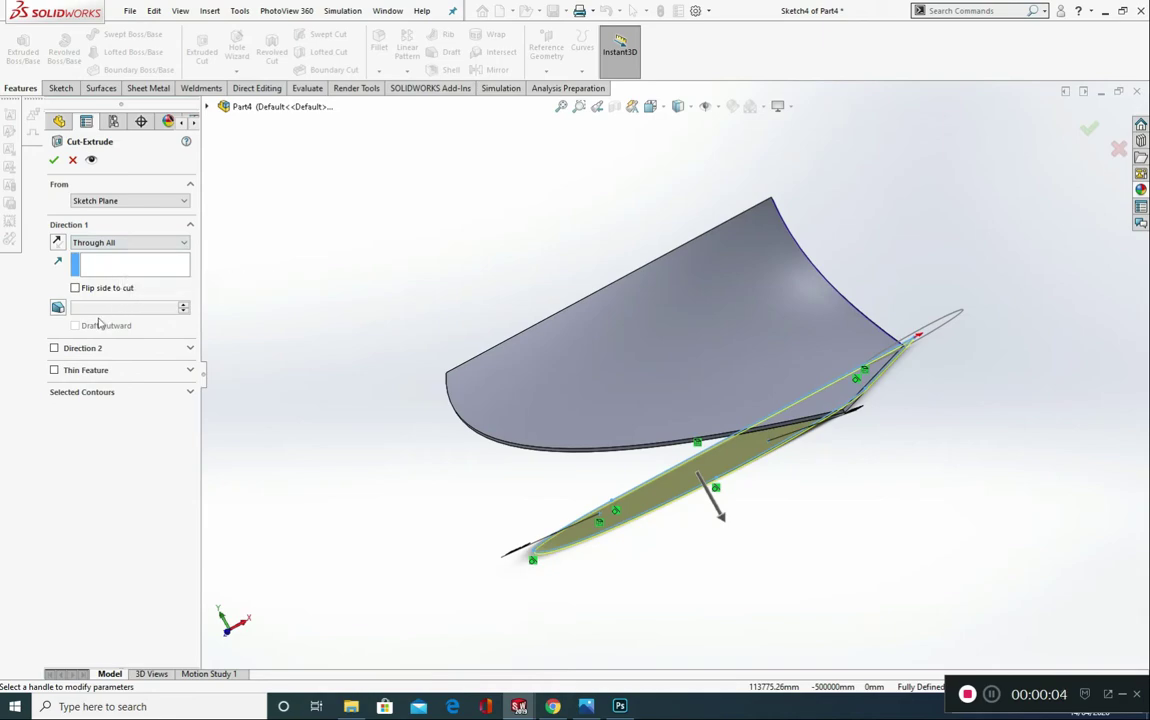
left_click(54, 348)
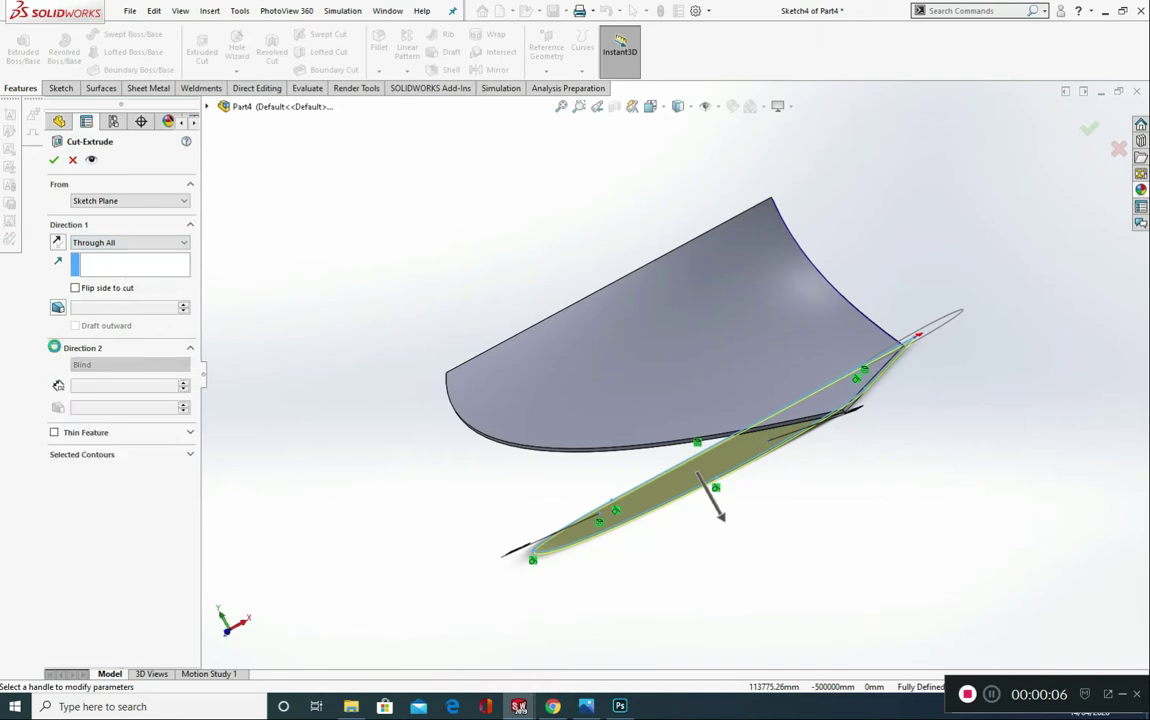
left_click(112, 364)
left_click(114, 387)
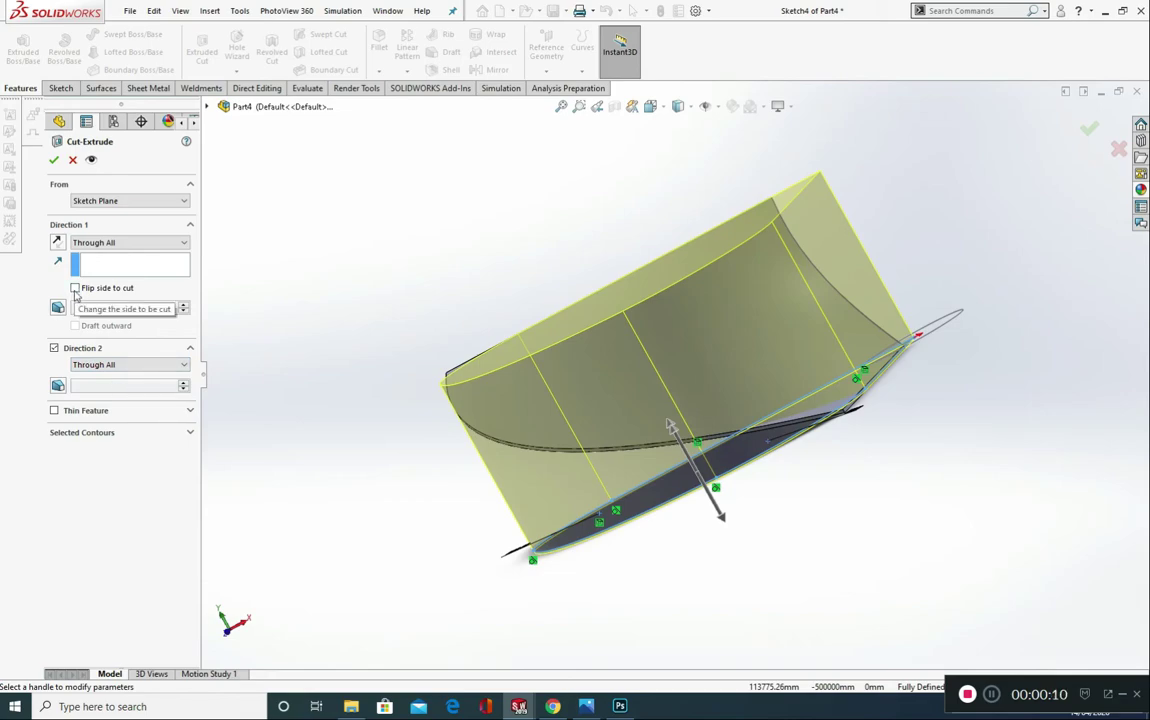
left_click(75, 289)
middle_click_drag(222, 338, 359, 298)
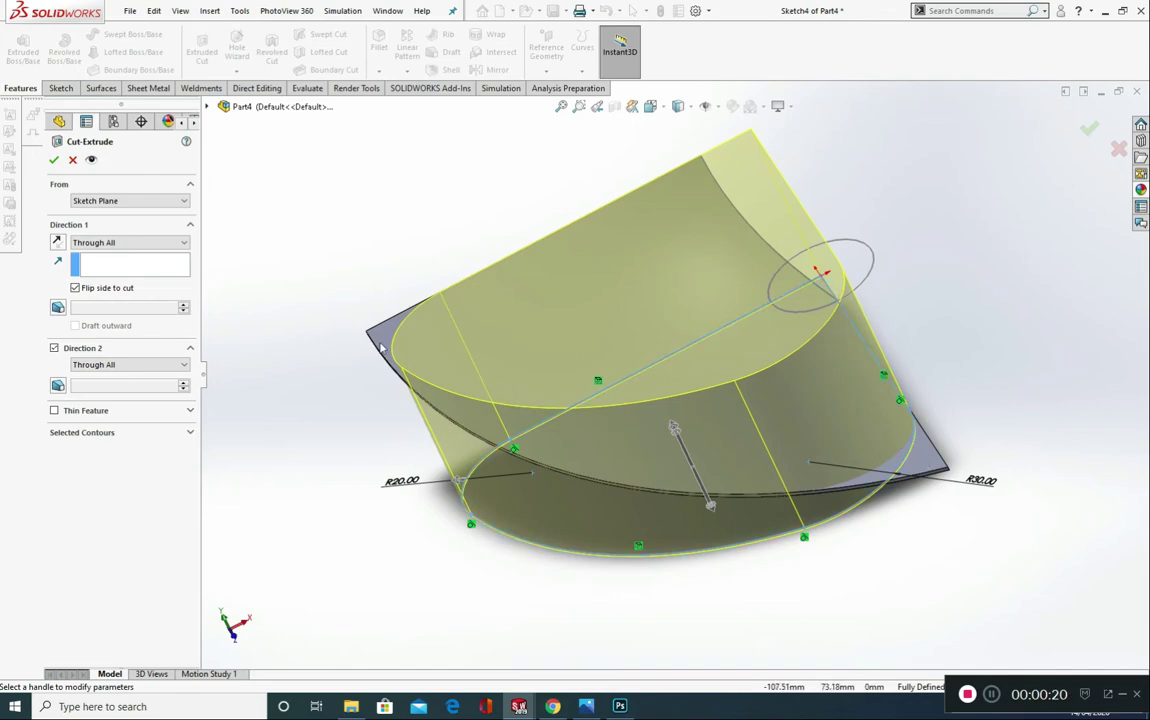
left_click(55, 163)
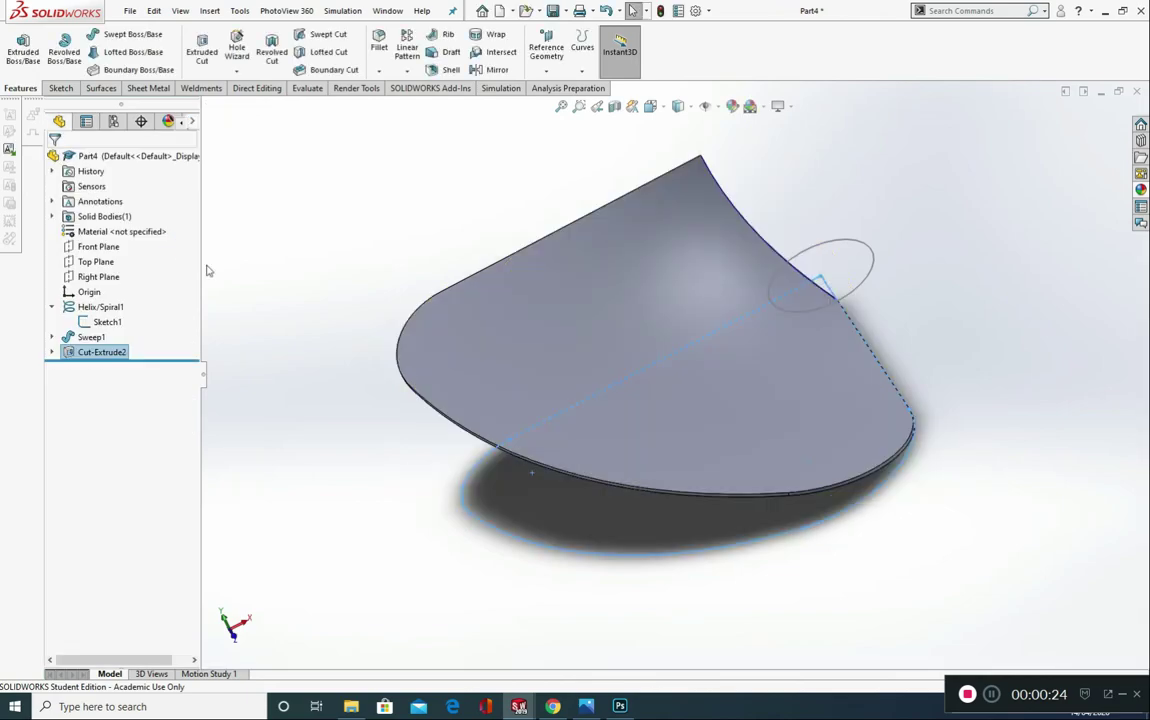
Step: Extrude the helix's base circle 53 mm in Direction 1 and 10 mm in Direction 2 with merged result, and hide its sketch
scroll(534, 511, "up", 3)
middle_click_drag(547, 472, 651, 305)
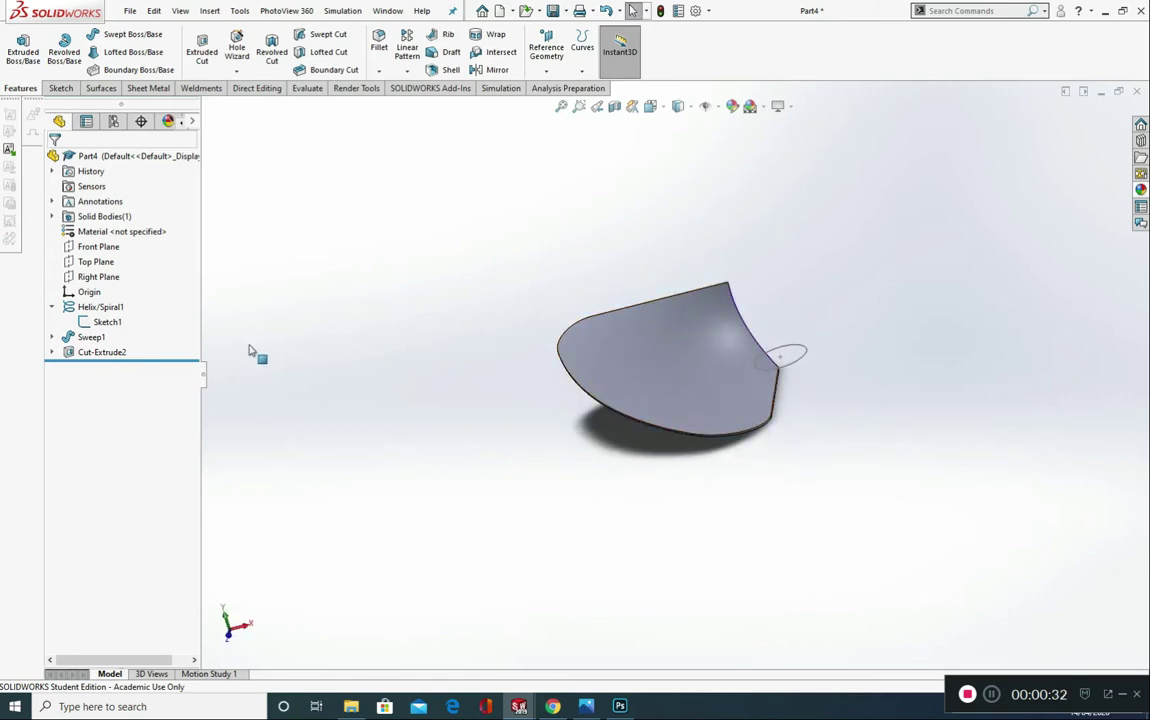
left_click(52, 352)
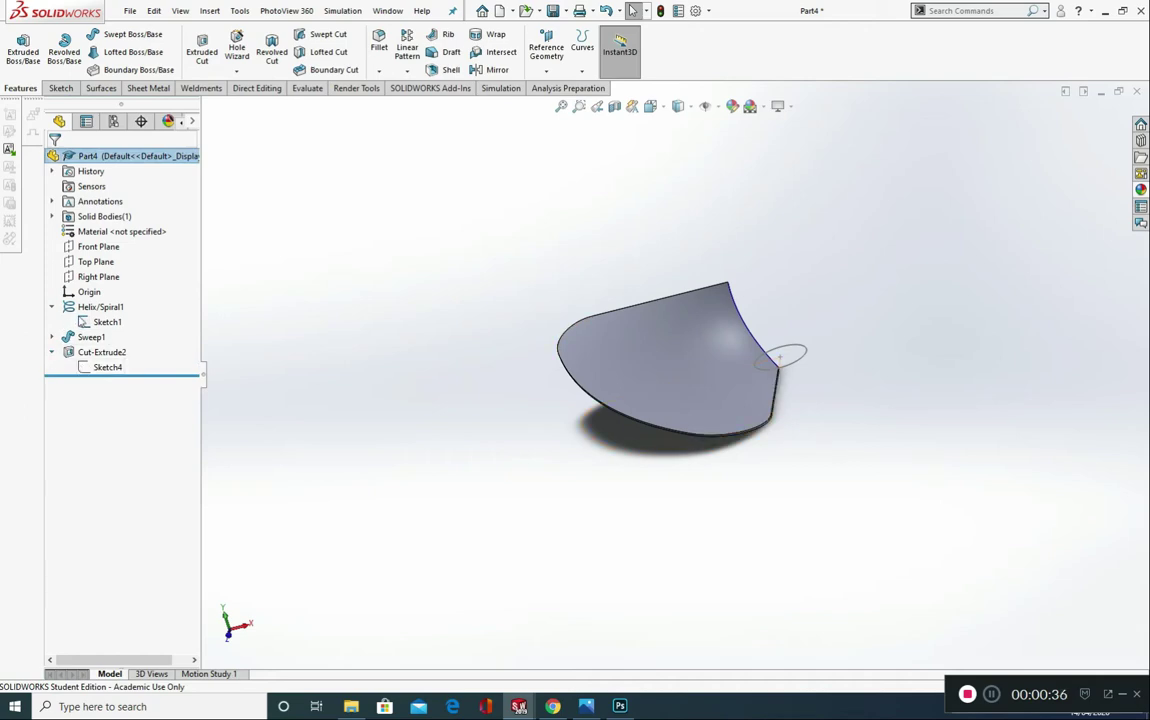
left_click(90, 323)
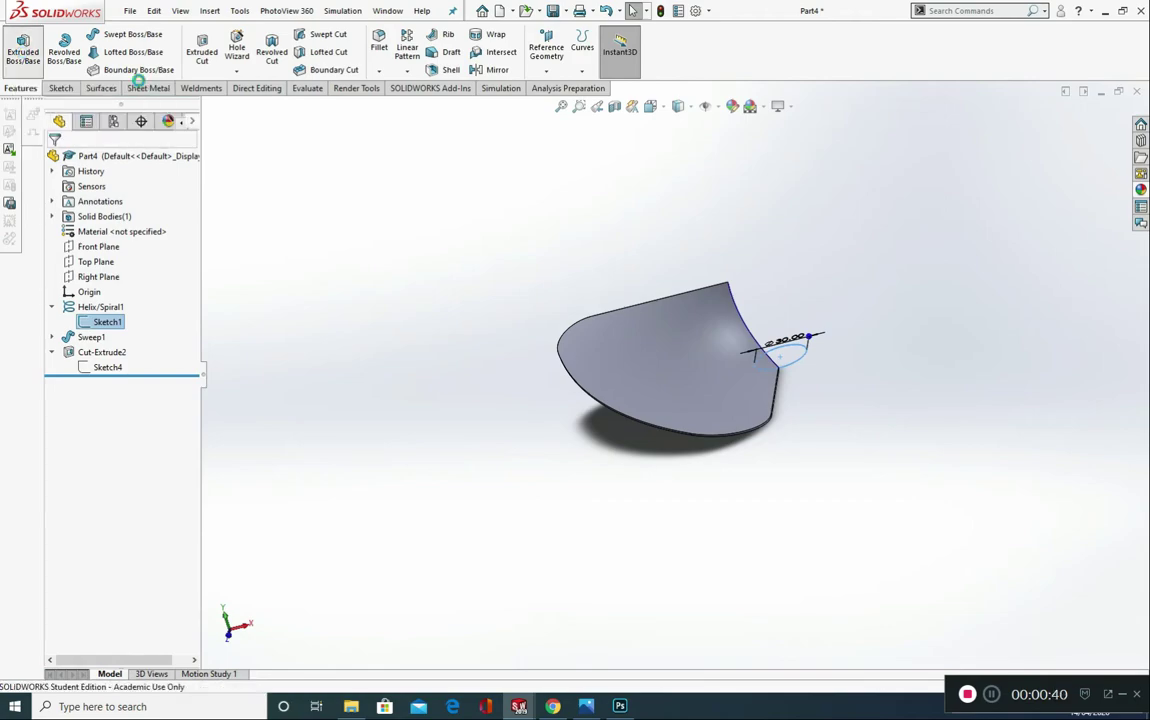
left_click(23, 47)
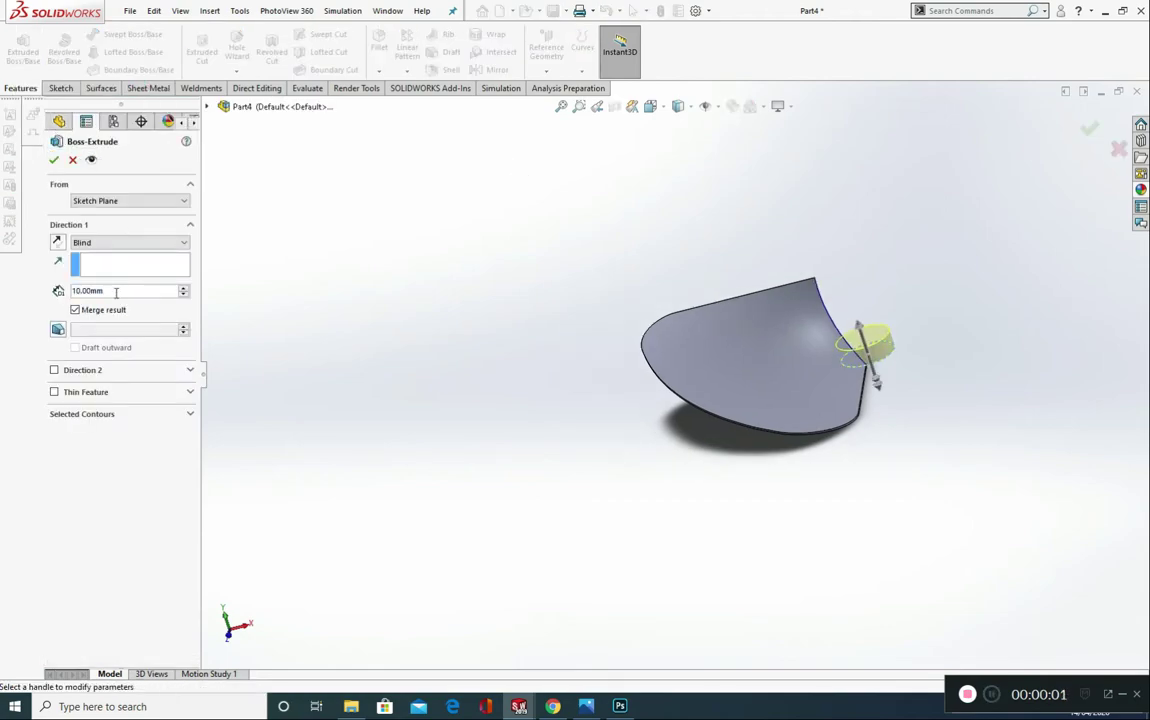
double_click(116, 291)
type("5")
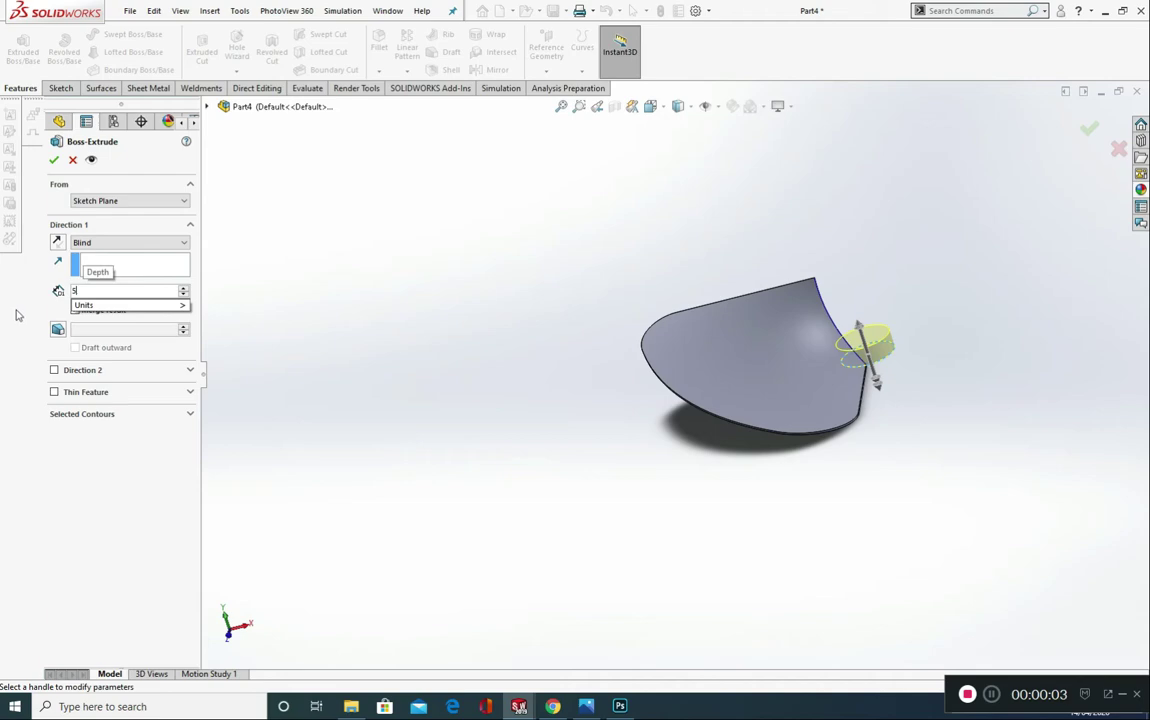
type("3")
key("Return")
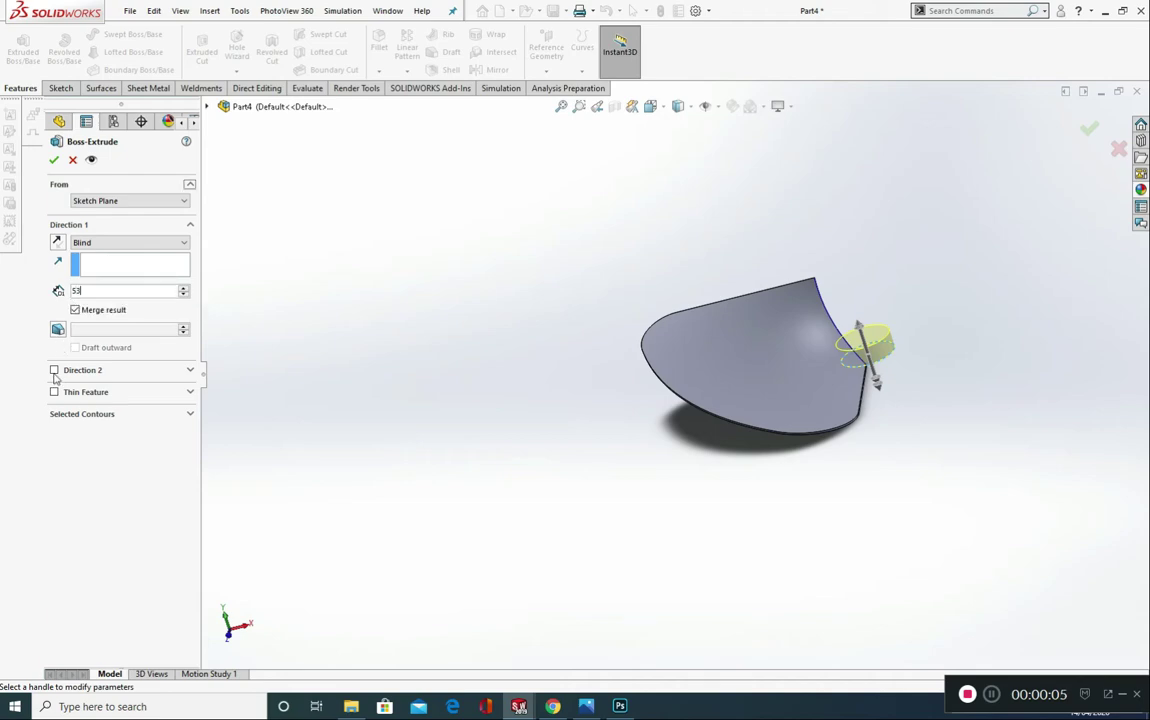
left_click(55, 371)
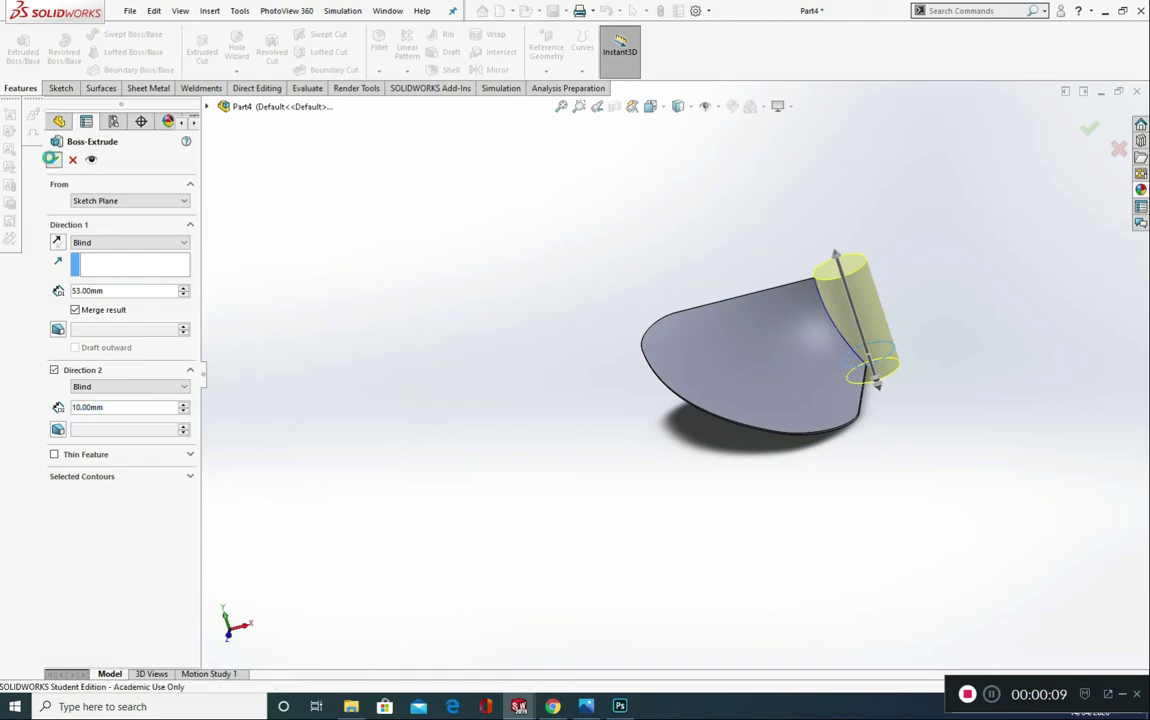
left_click(52, 161)
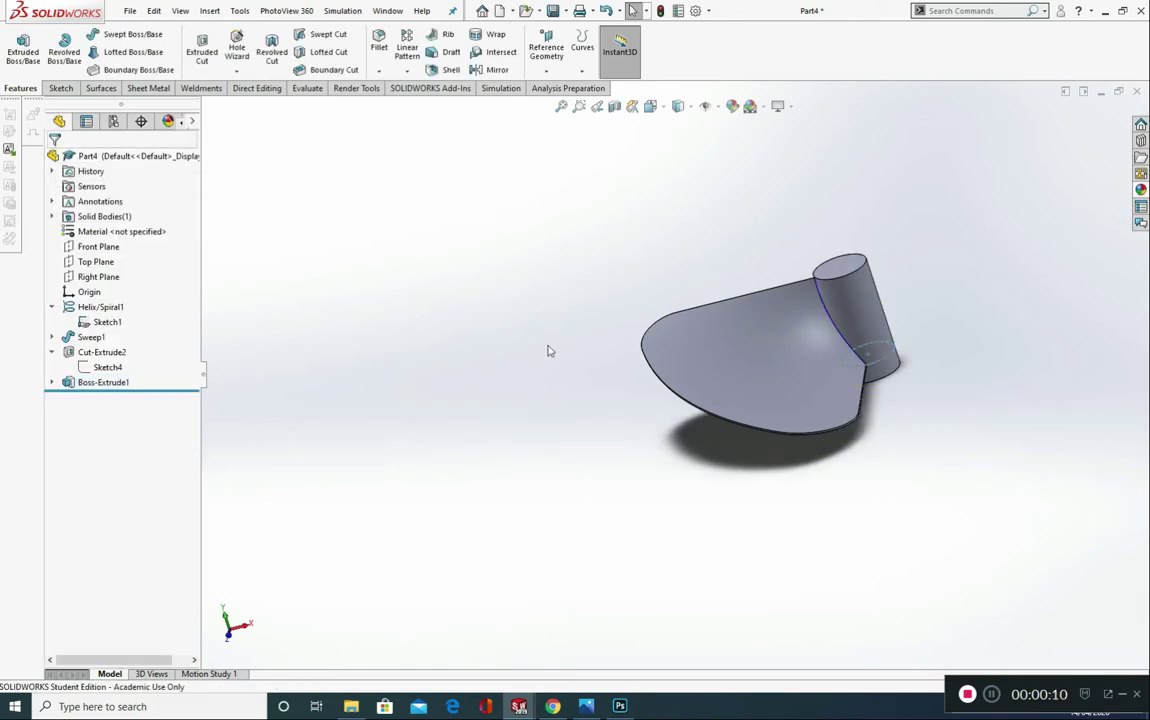
left_click(84, 327)
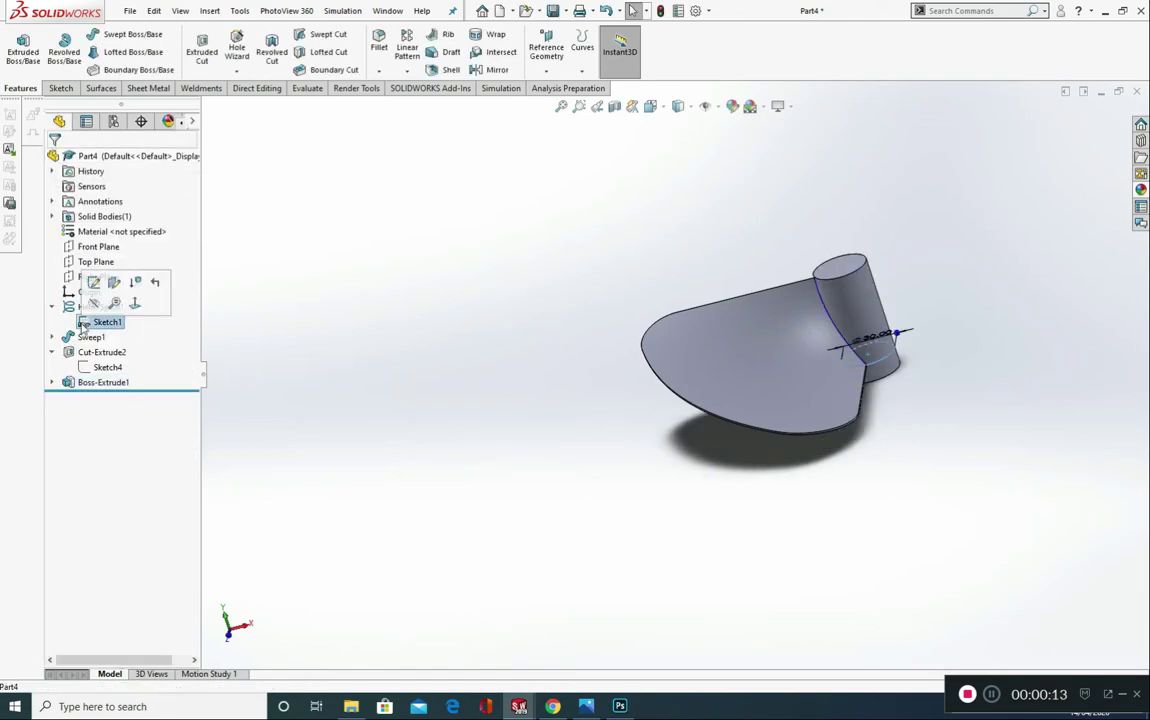
left_click(94, 305)
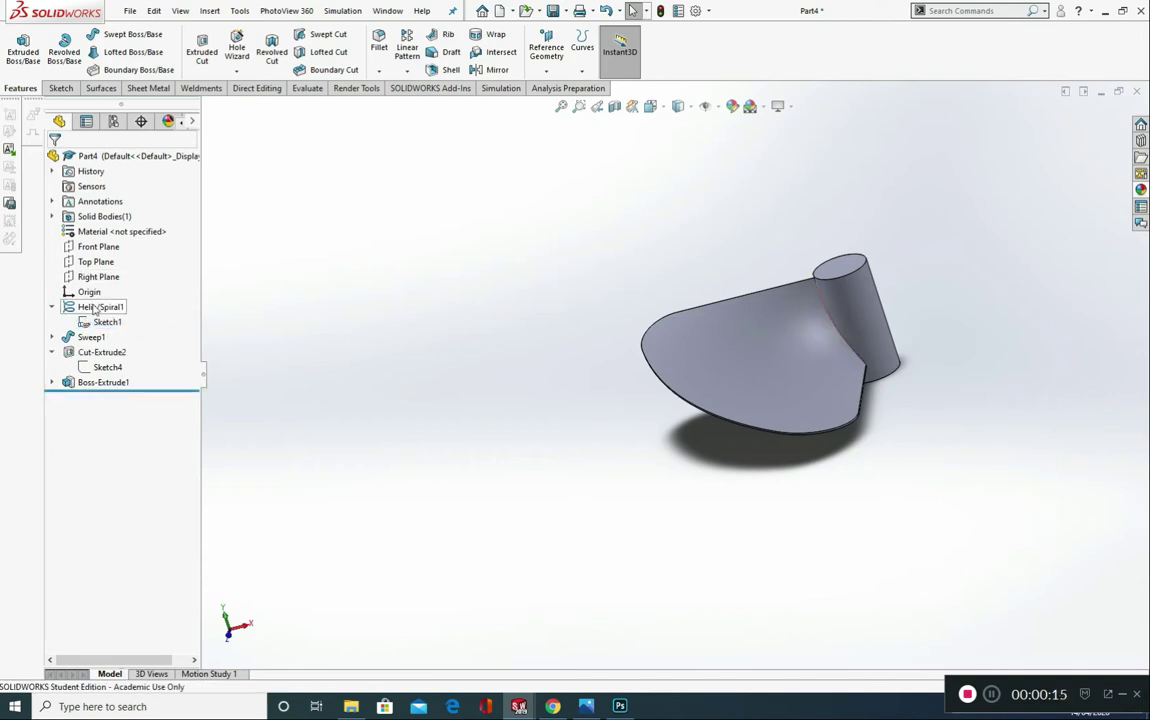
Step: Try to fillet the joint between the blade and the hub with a 0.5 mm radius
scroll(886, 308, "down", 3)
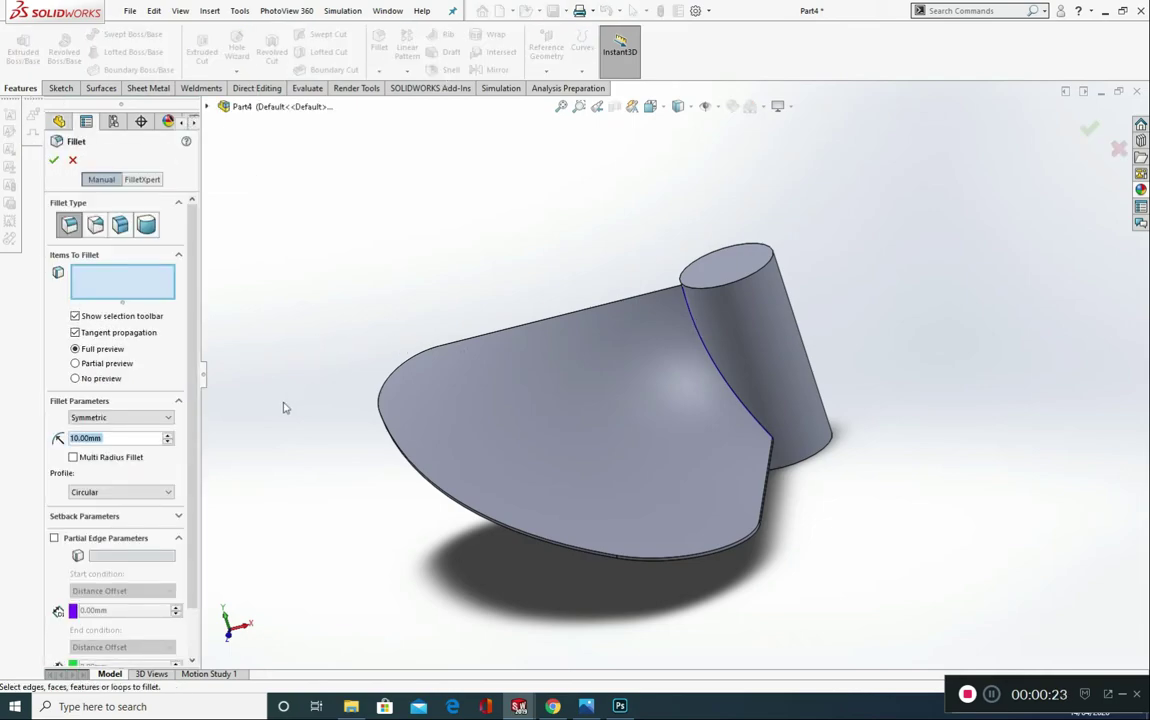
type(".5")
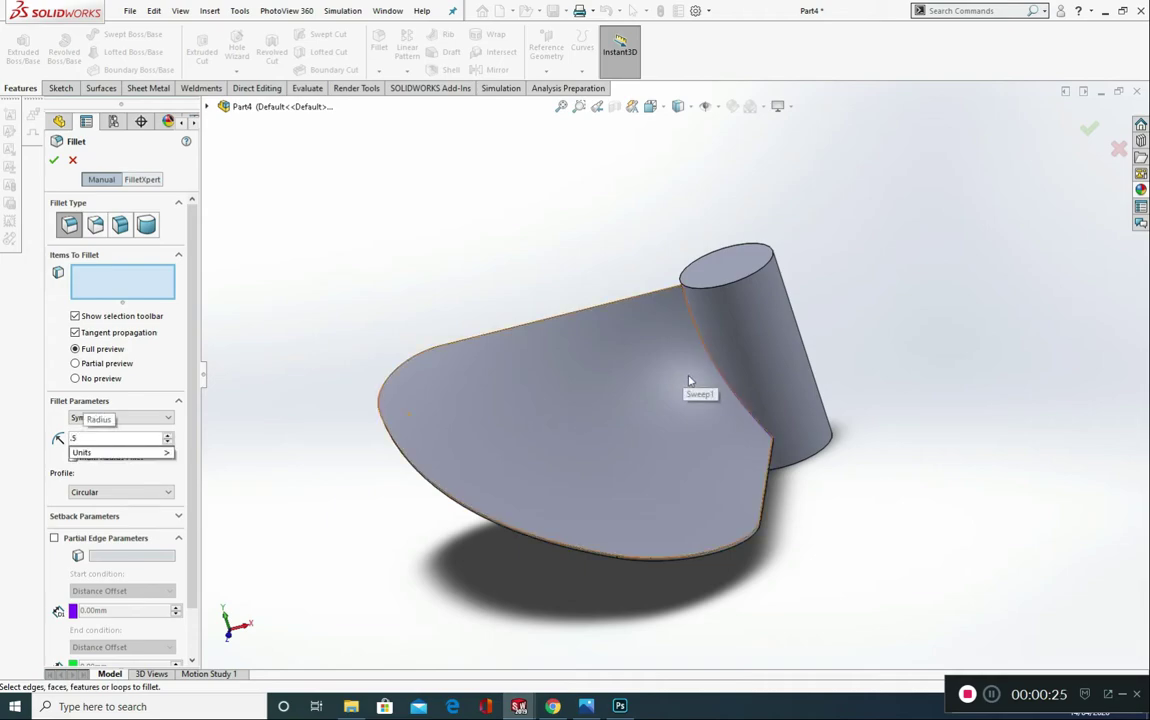
scroll(688, 390, "down", 3)
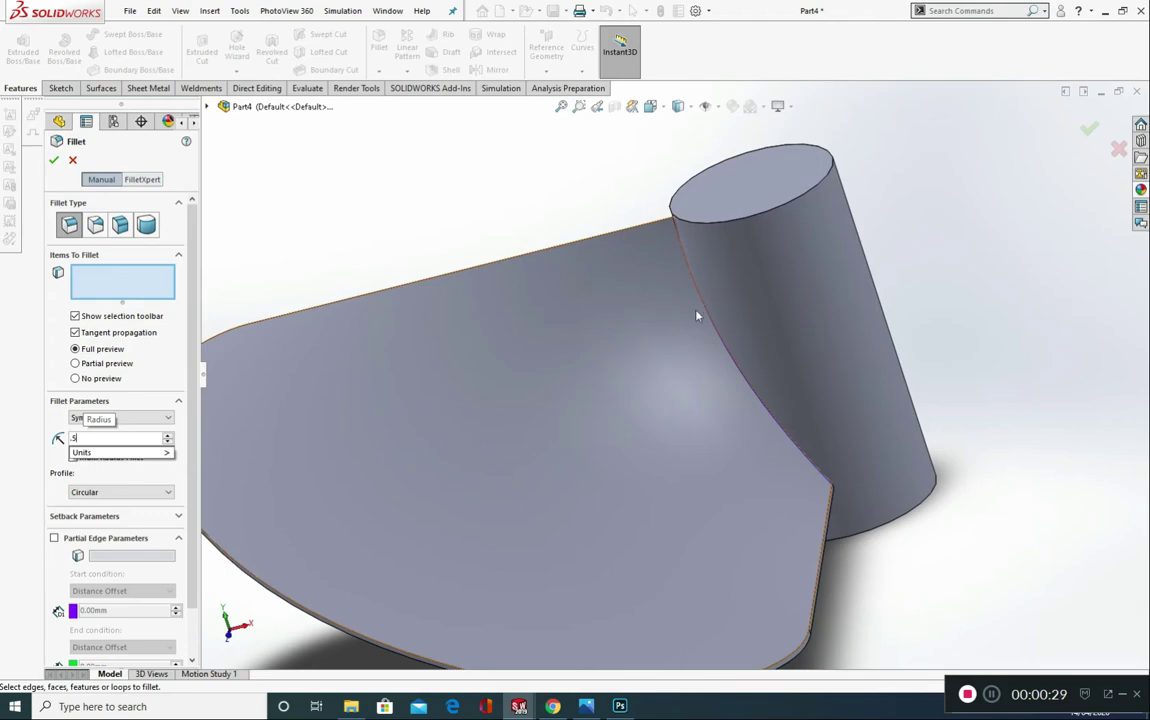
scroll(700, 314, "down", 5)
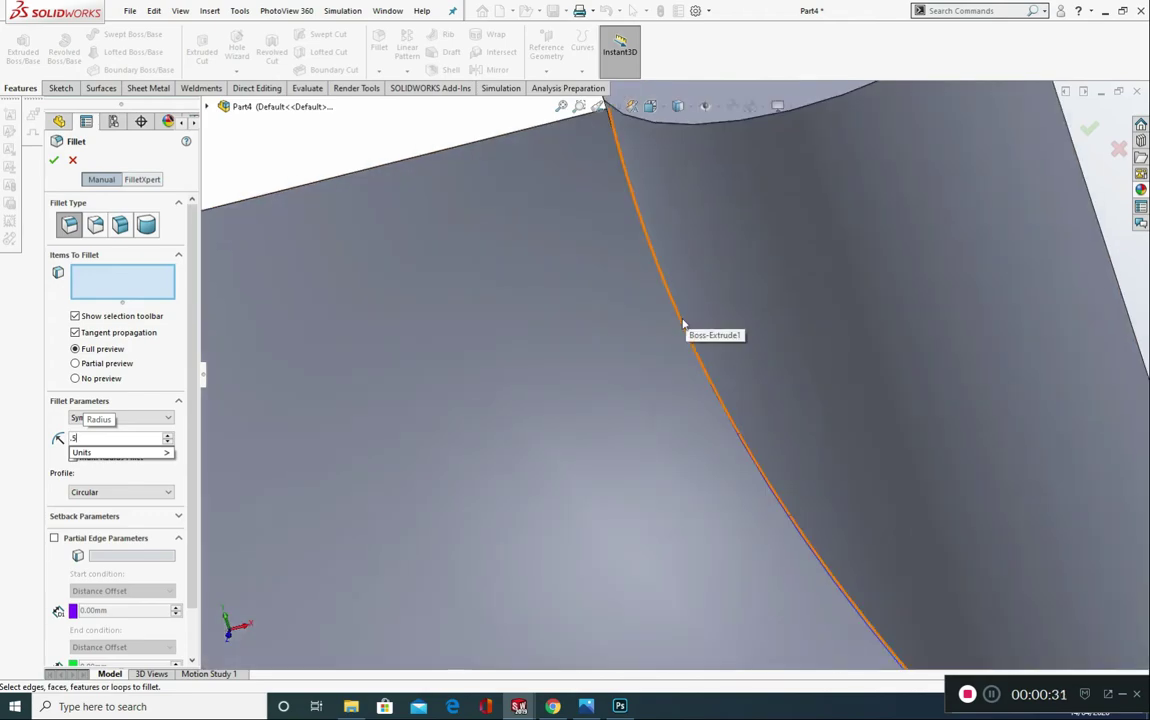
left_click(683, 323)
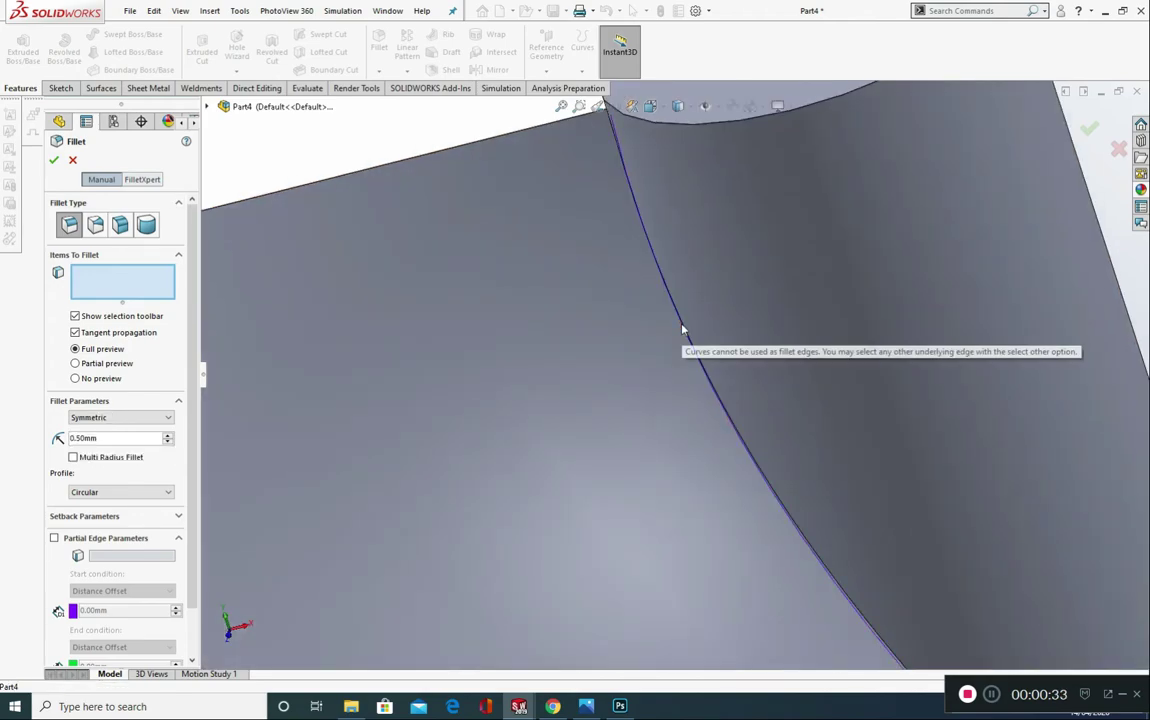
left_click(681, 328)
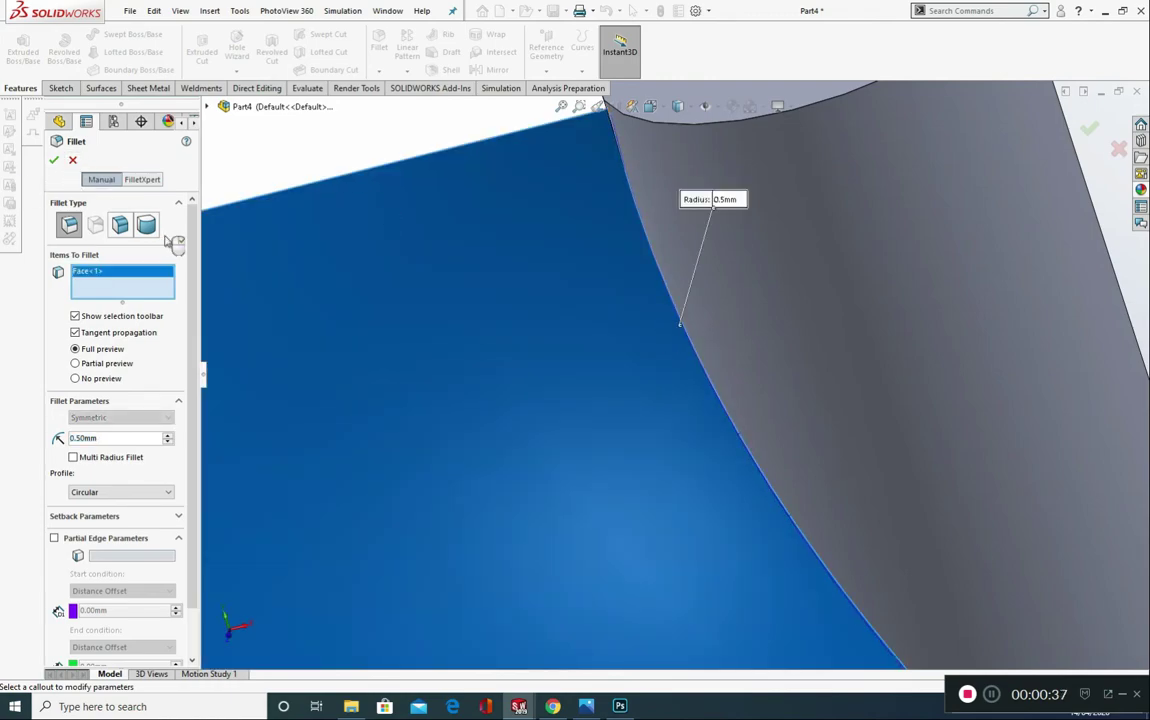
left_click(72, 160)
left_click(380, 45)
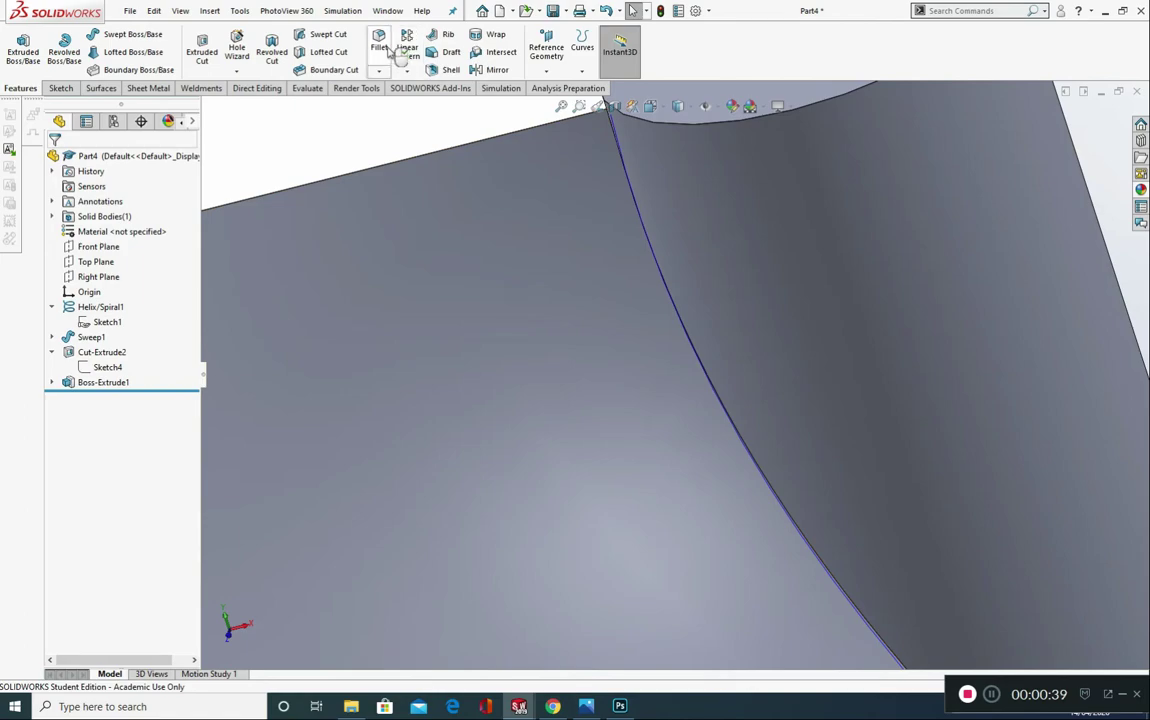
left_click(662, 276)
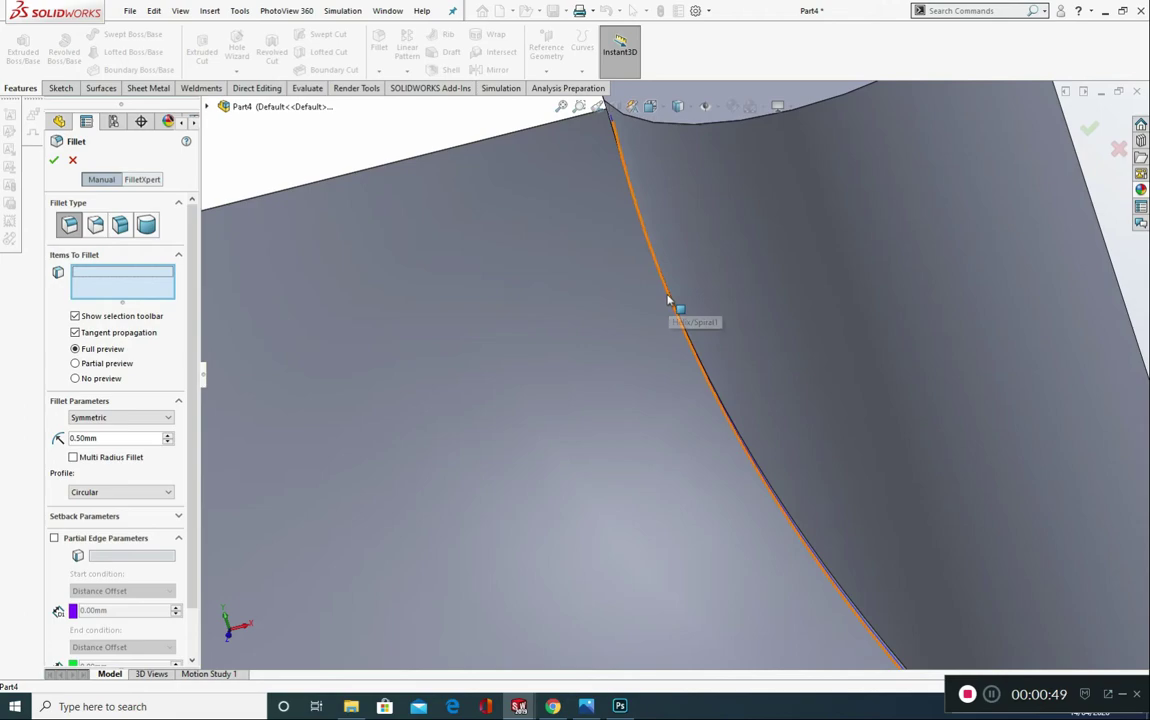
left_click(669, 300)
scroll(638, 319, "up", 3)
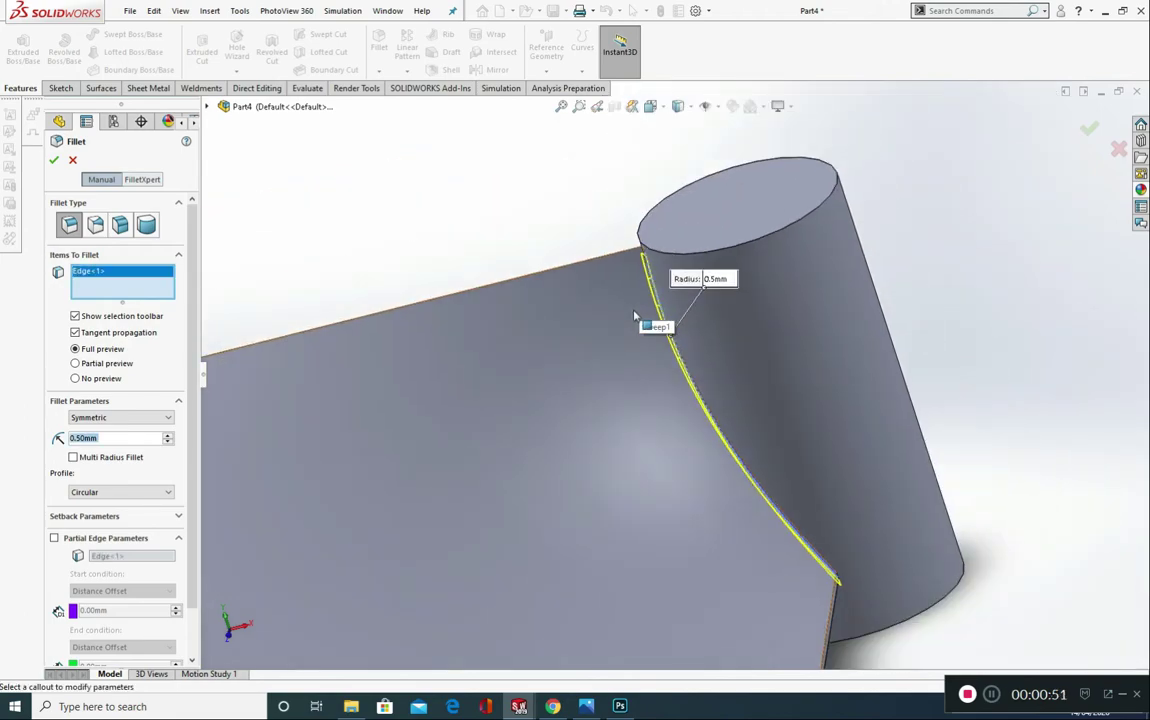
middle_click_drag(562, 348, 750, 436)
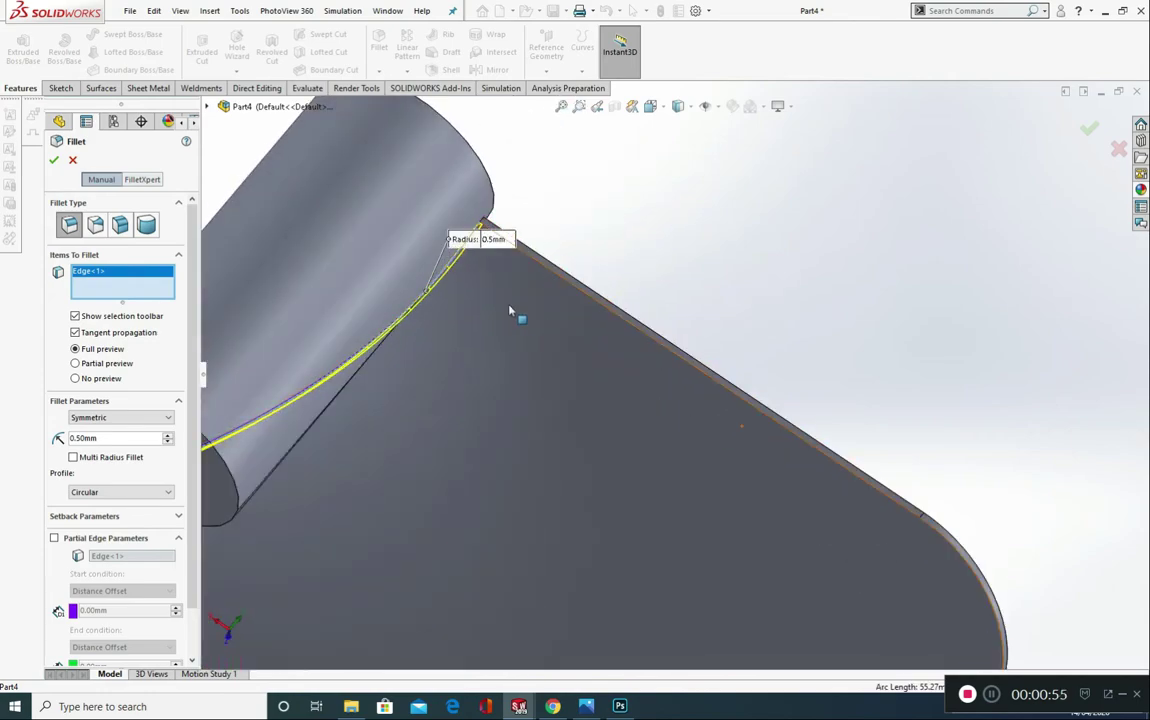
scroll(444, 339, "down", 5)
scroll(455, 370, "up", 3)
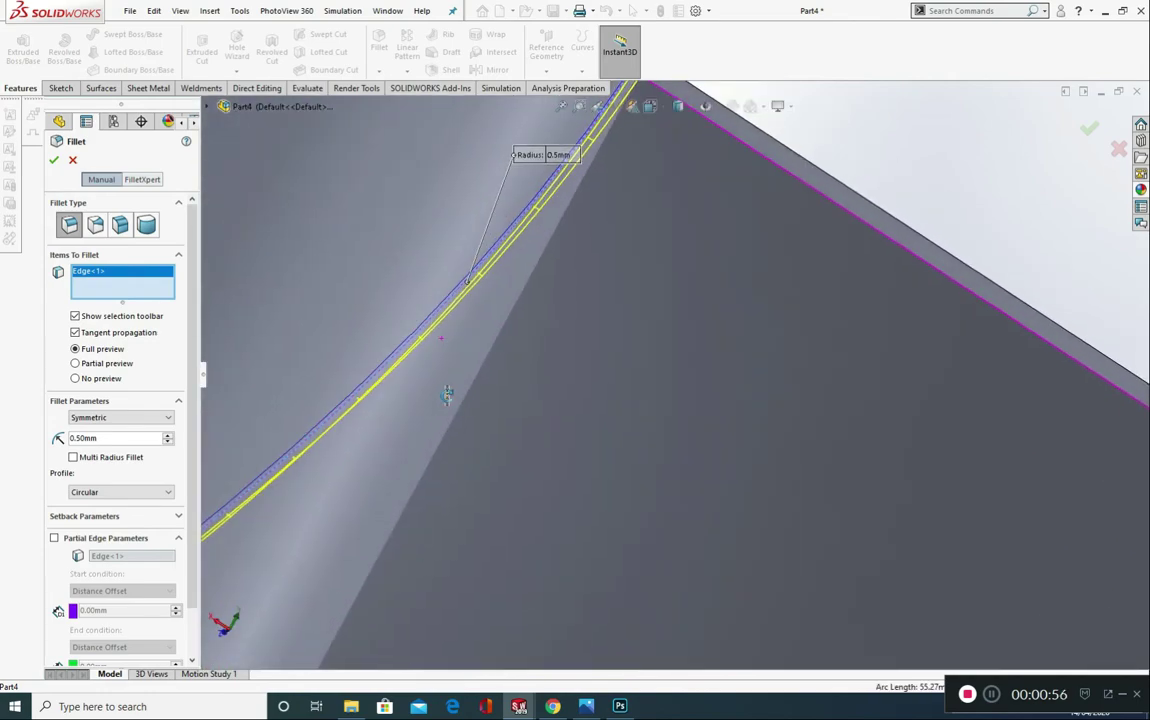
scroll(465, 367, "up", 4)
middle_click_drag(608, 309, 490, 419)
scroll(601, 281, "down", 5)
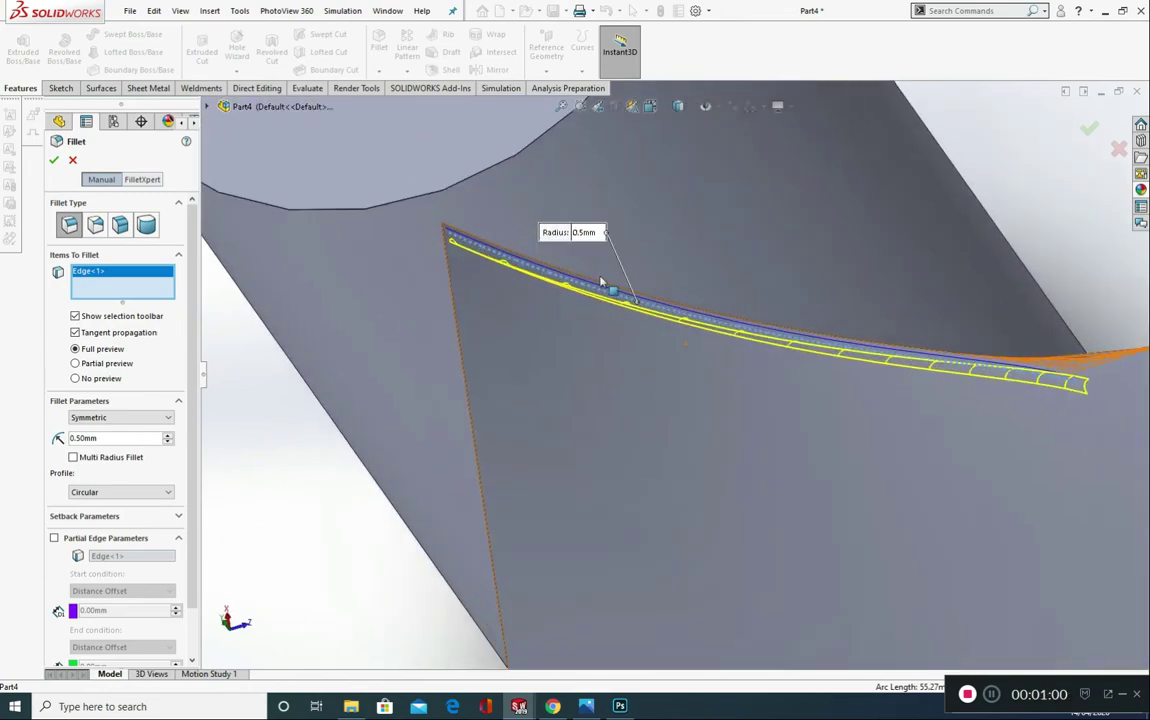
left_click(522, 259)
left_click(520, 262)
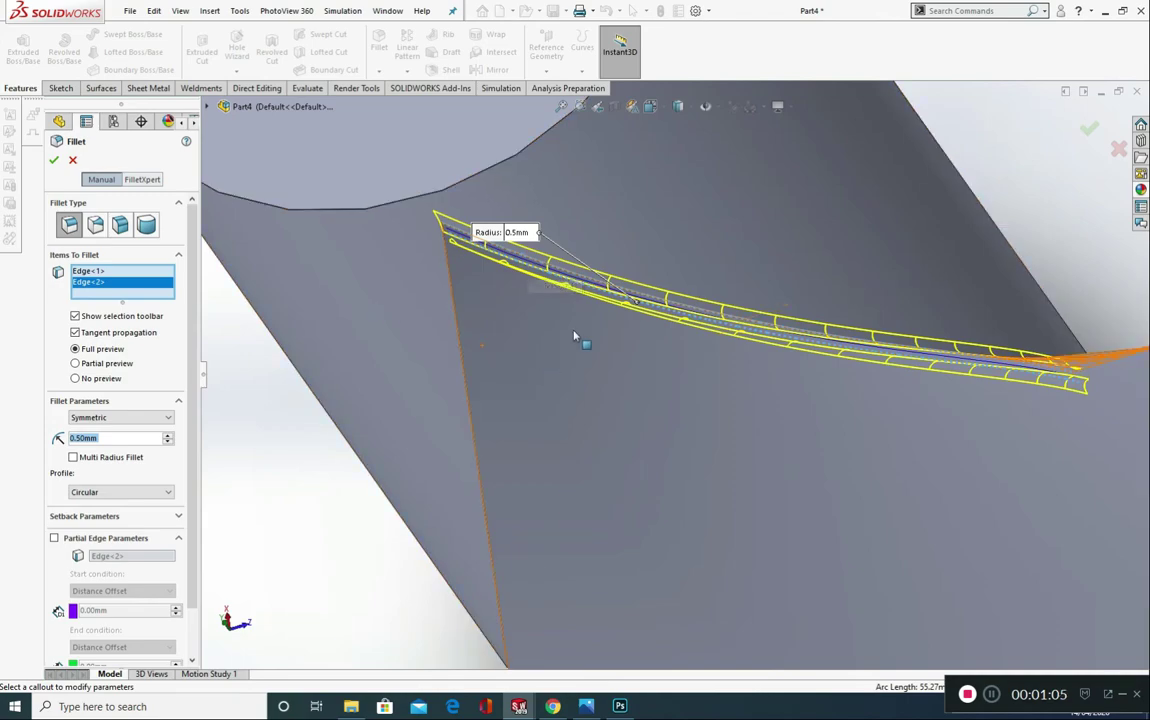
middle_click_drag(578, 334, 624, 308)
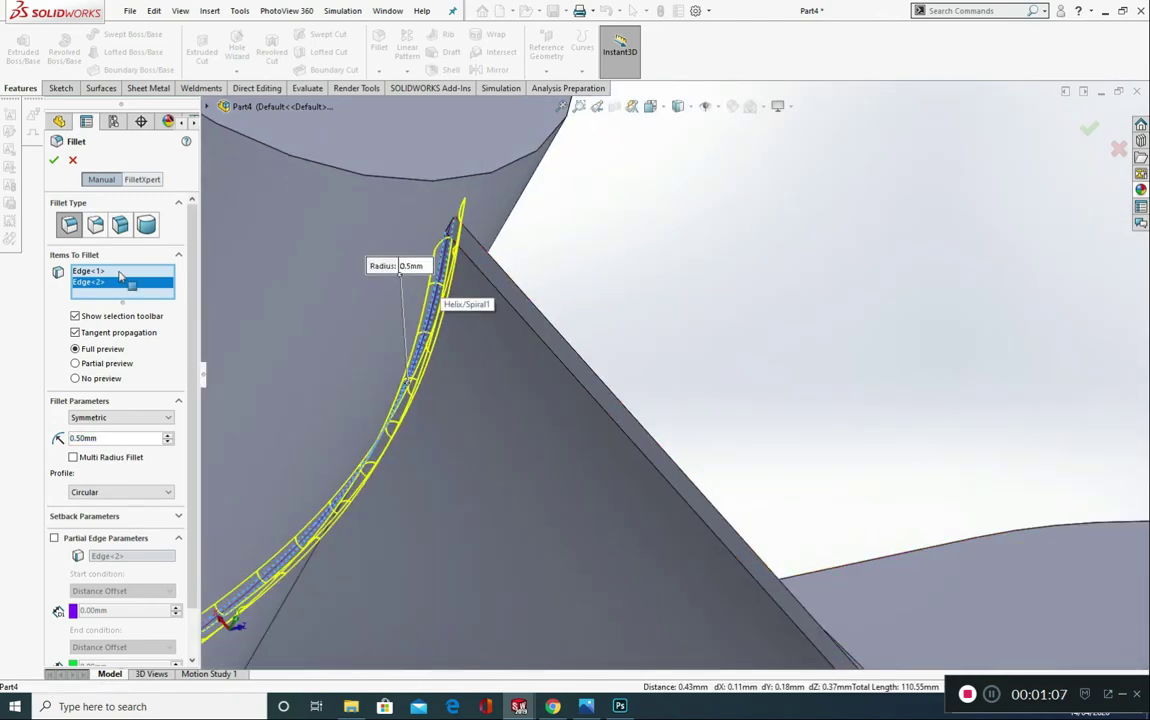
left_click(72, 160)
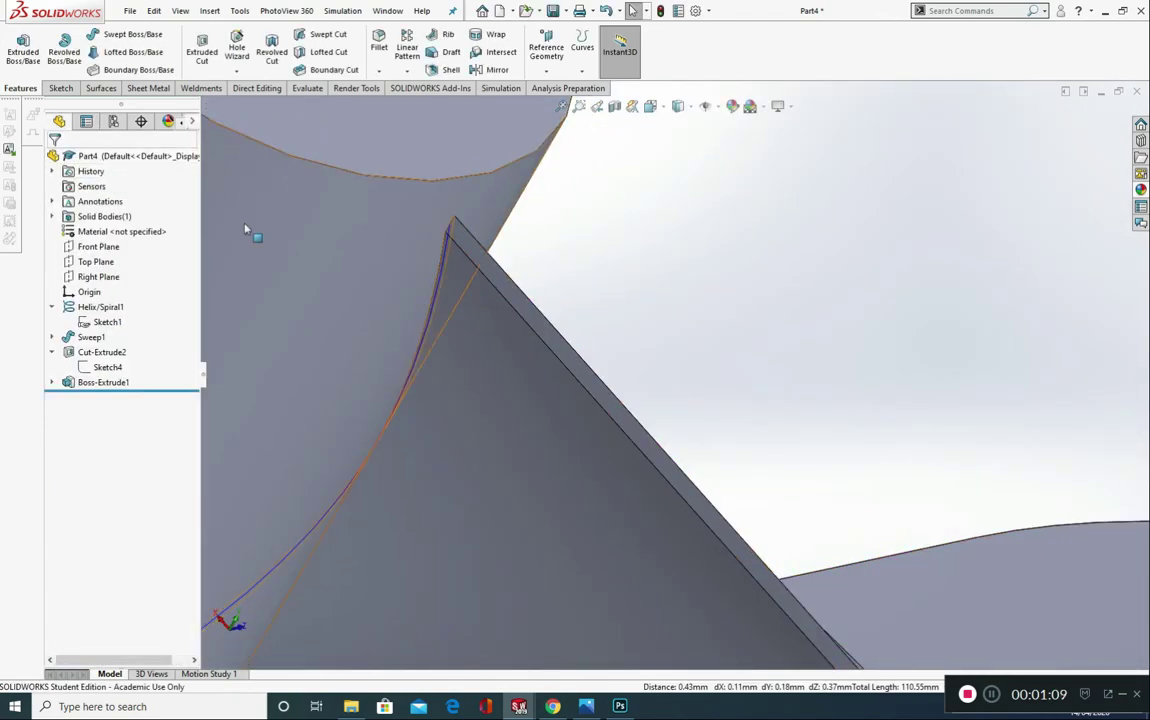
Step: Fillet the curved edge where one face of the blade meets the hub with a 0.5 mm symmetric radius, using full preview
scroll(575, 390, "up", 5)
left_click(379, 42)
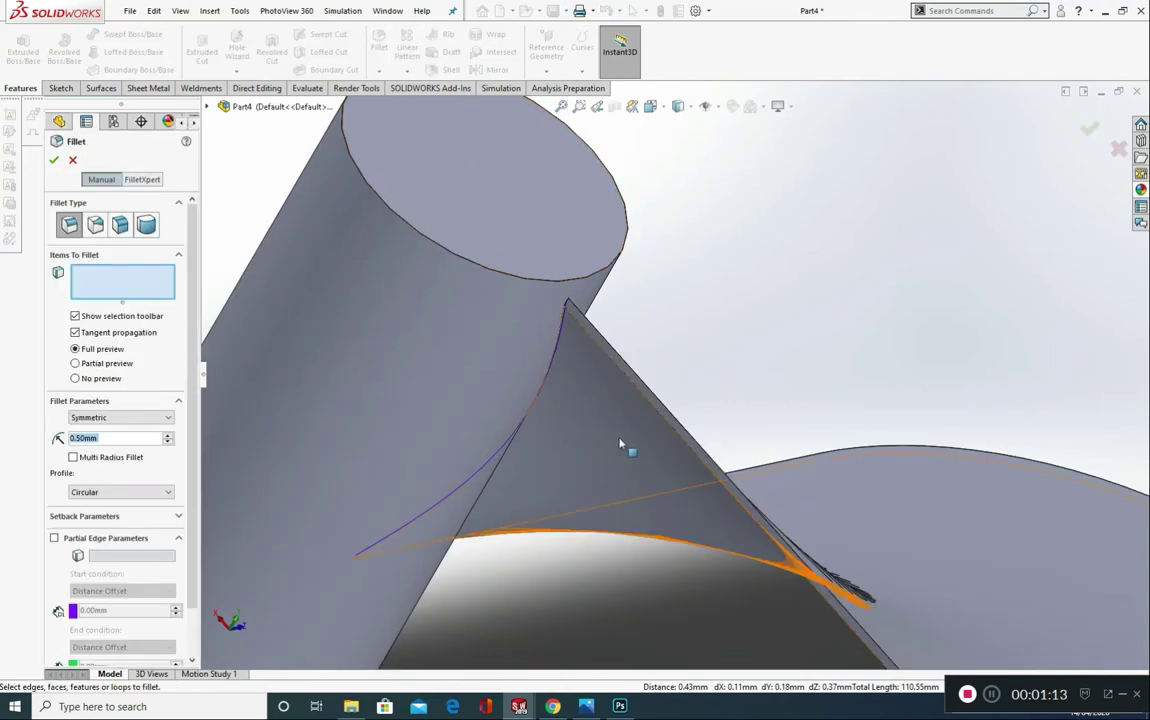
scroll(613, 472, "down", 2)
middle_click_drag(551, 455, 504, 377)
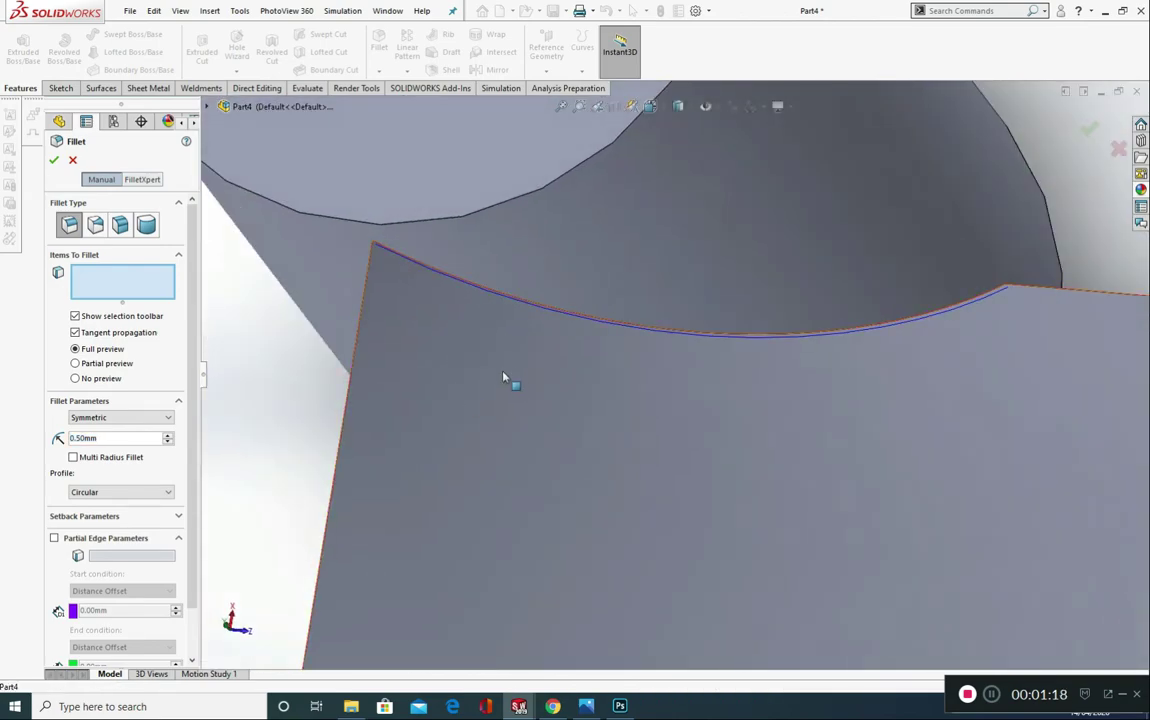
left_click(531, 304)
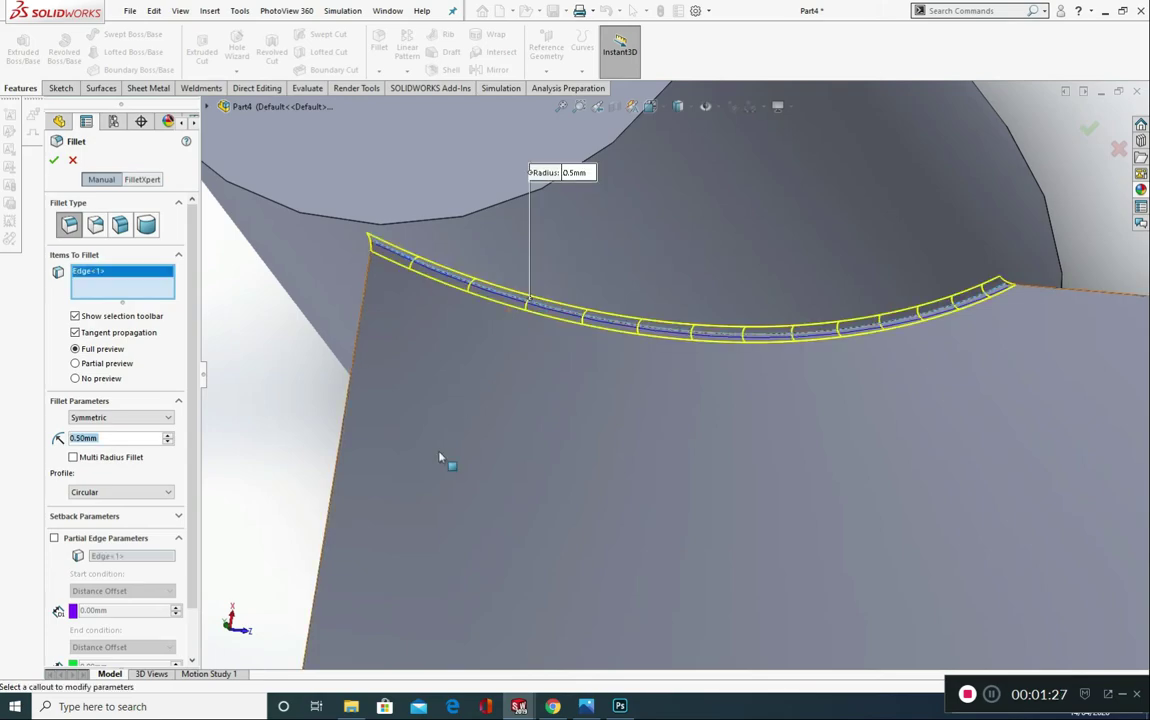
middle_click_drag(441, 460, 547, 436)
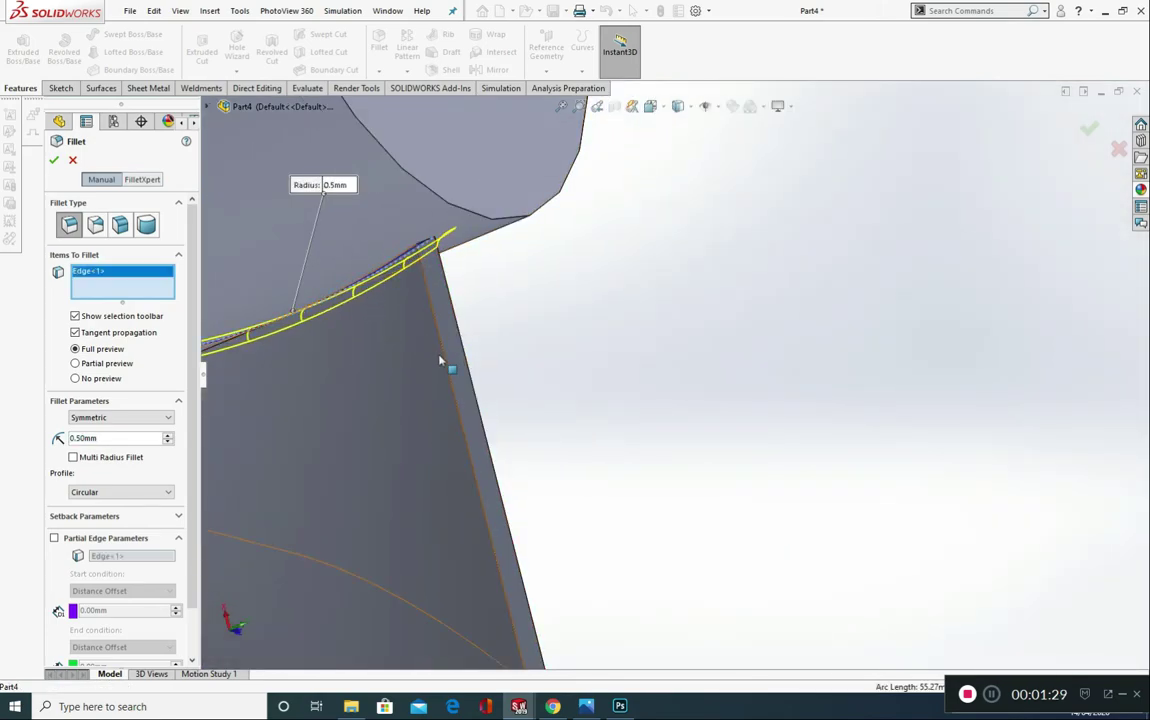
middle_click_drag(456, 396, 418, 416)
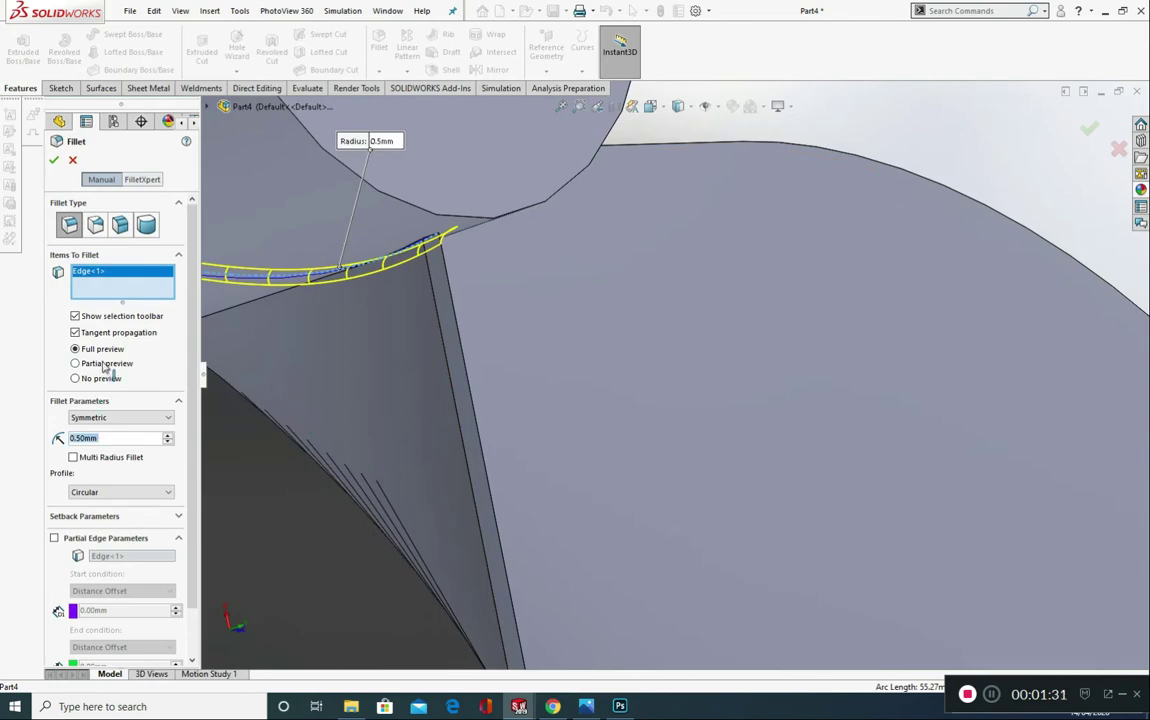
left_click(105, 365)
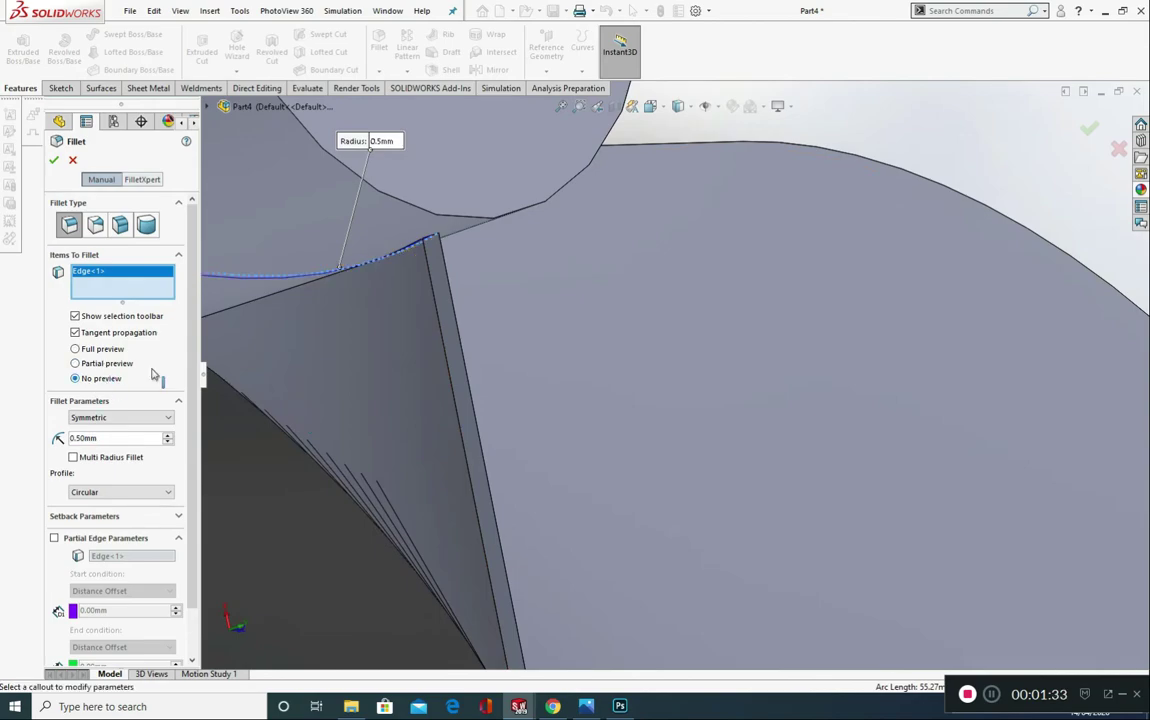
middle_click_drag(377, 323, 243, 345)
left_click(75, 348)
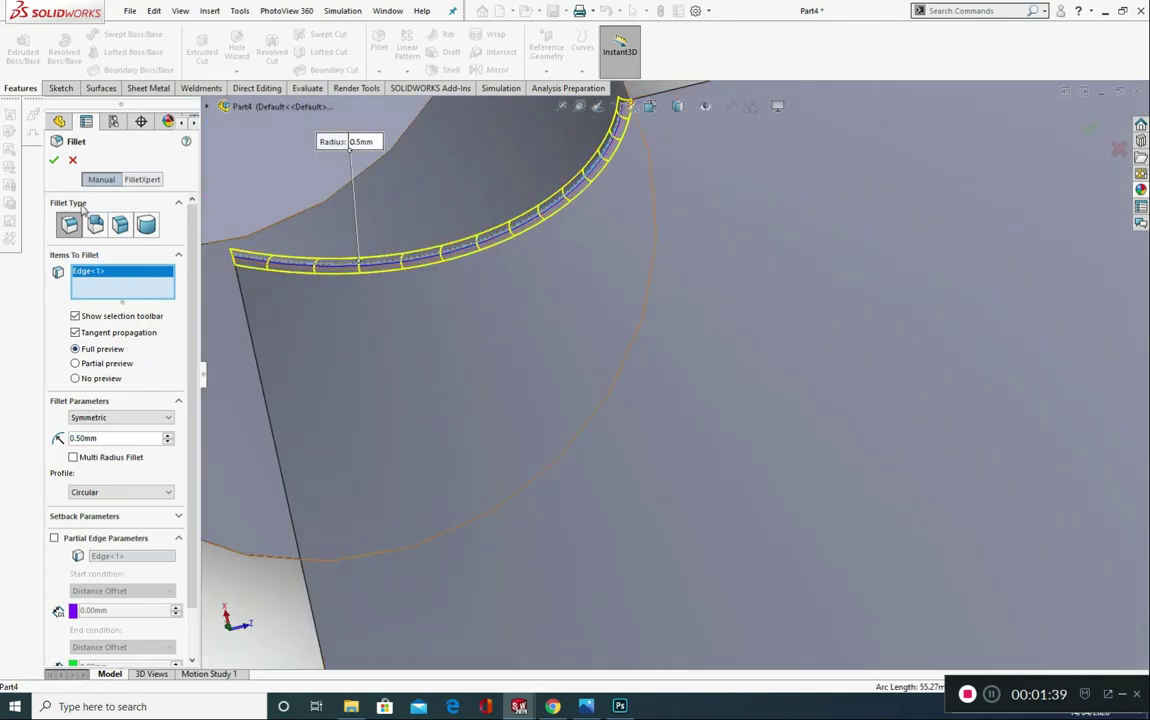
key("Return")
Step: Add a separate 0.5 mm fillet along the hub joint on the opposite face of the blade
middle_click_drag(308, 480, 376, 468)
left_click(379, 45)
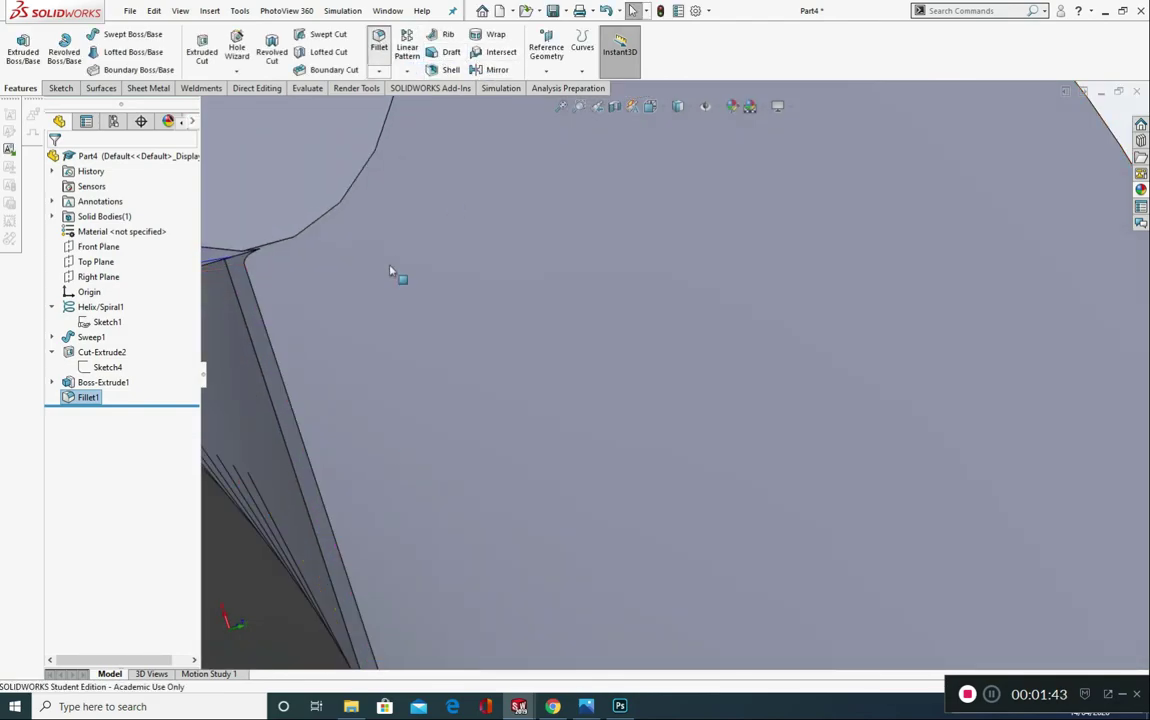
middle_click_drag(303, 393, 362, 244)
scroll(553, 248, "down", 4)
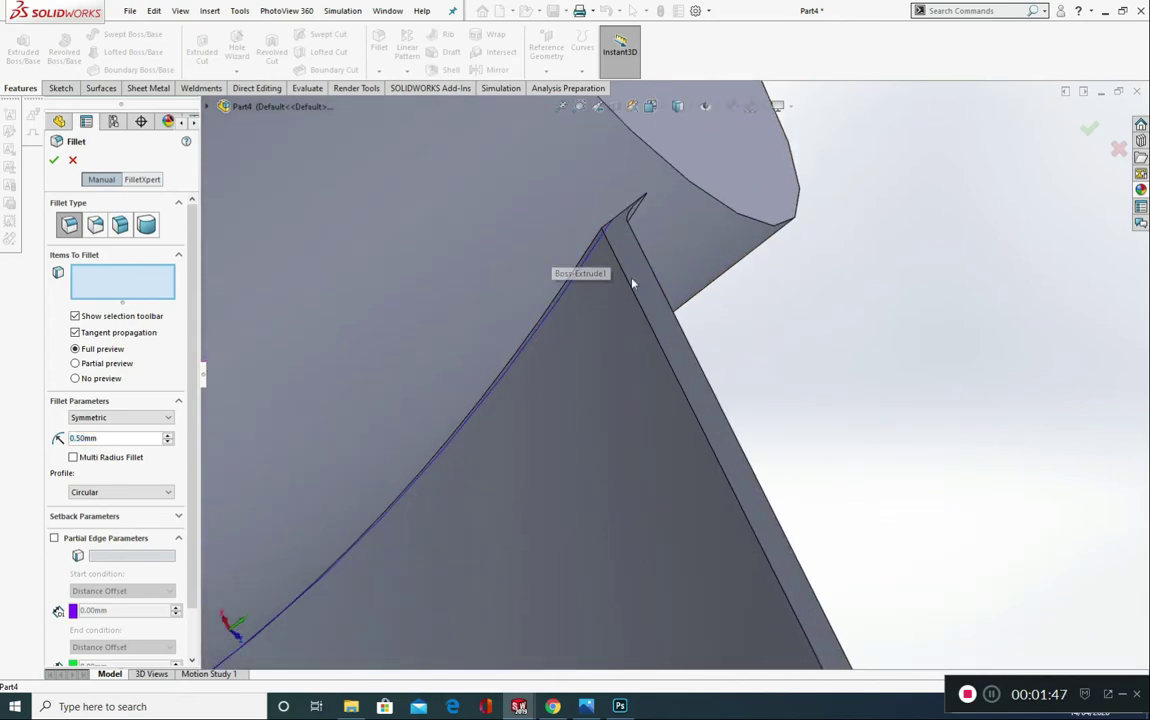
left_click(591, 230)
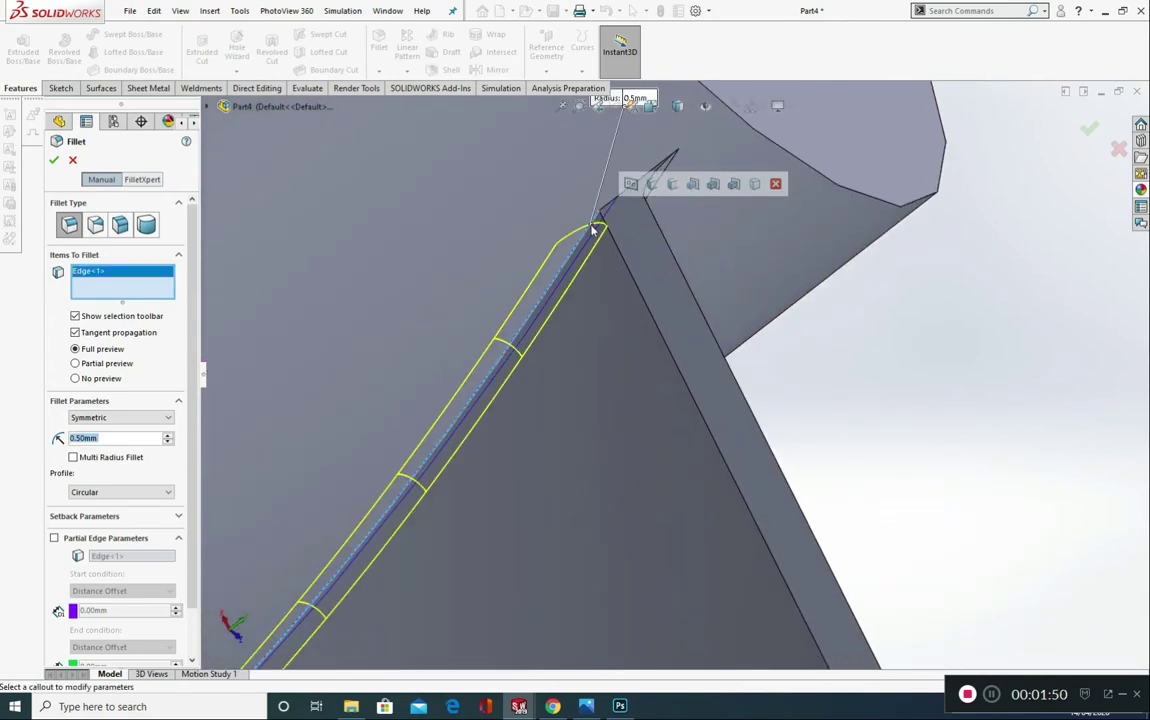
left_click(56, 158)
Step: Hide the helix curve that guided the blade sweep
scroll(725, 428, "up", 2)
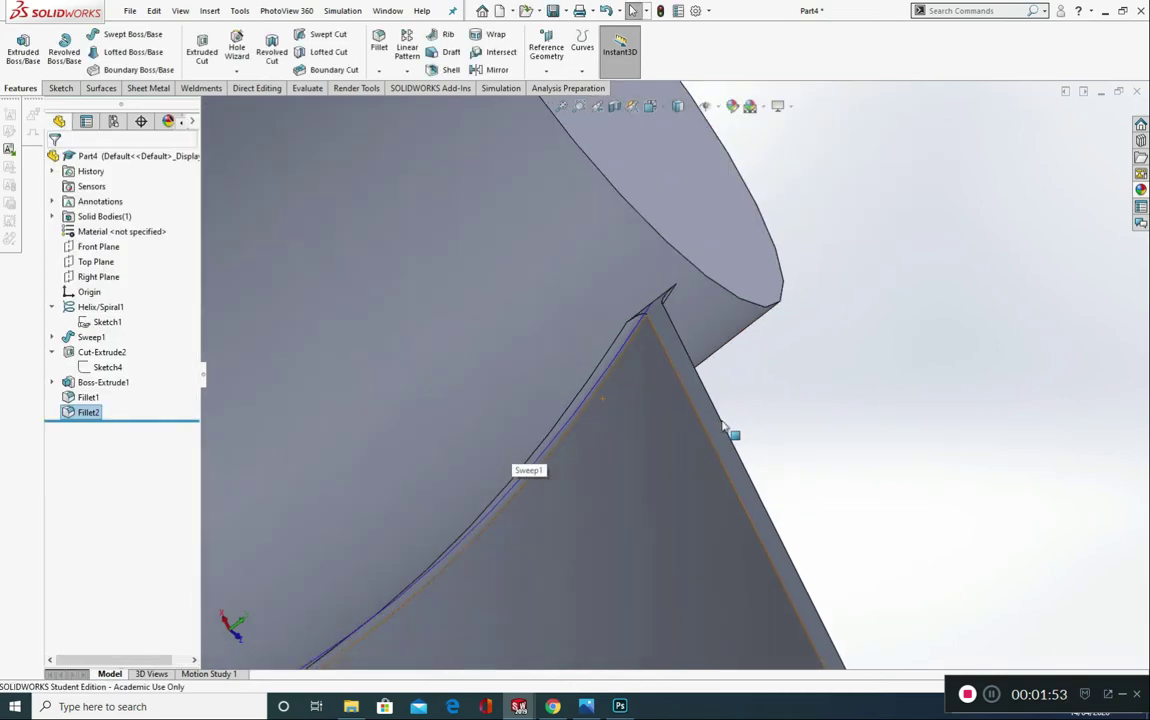
scroll(755, 483, "up", 3)
middle_click_drag(755, 483, 632, 472)
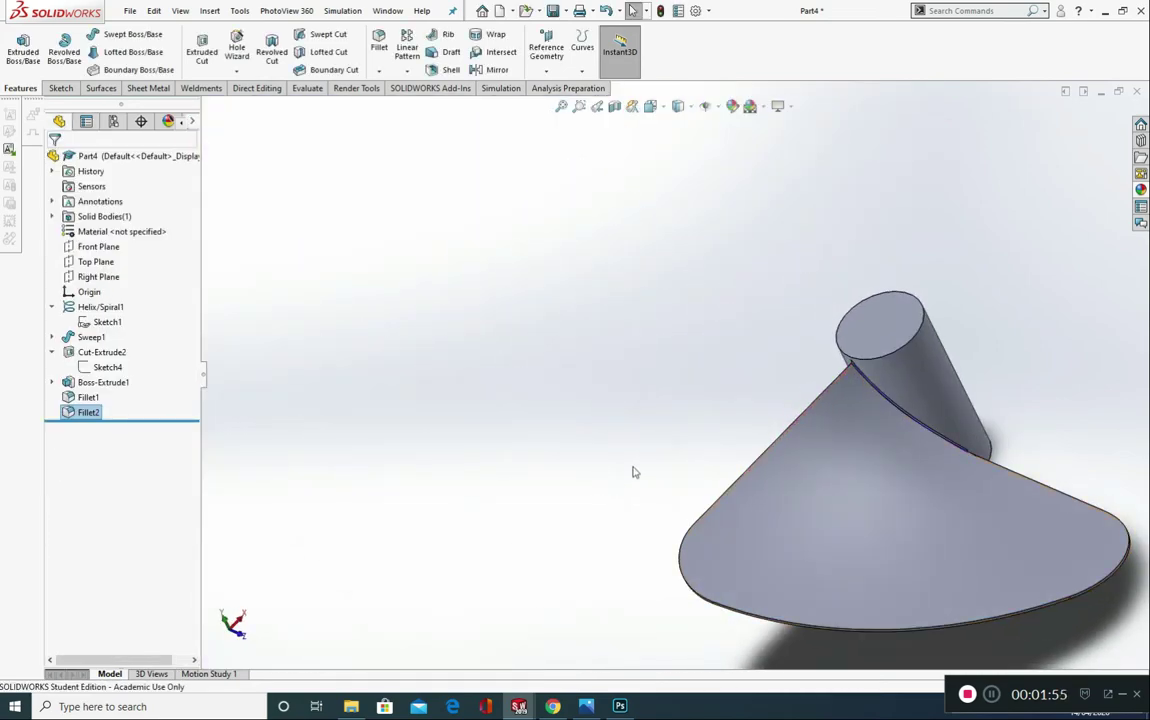
left_click(100, 307)
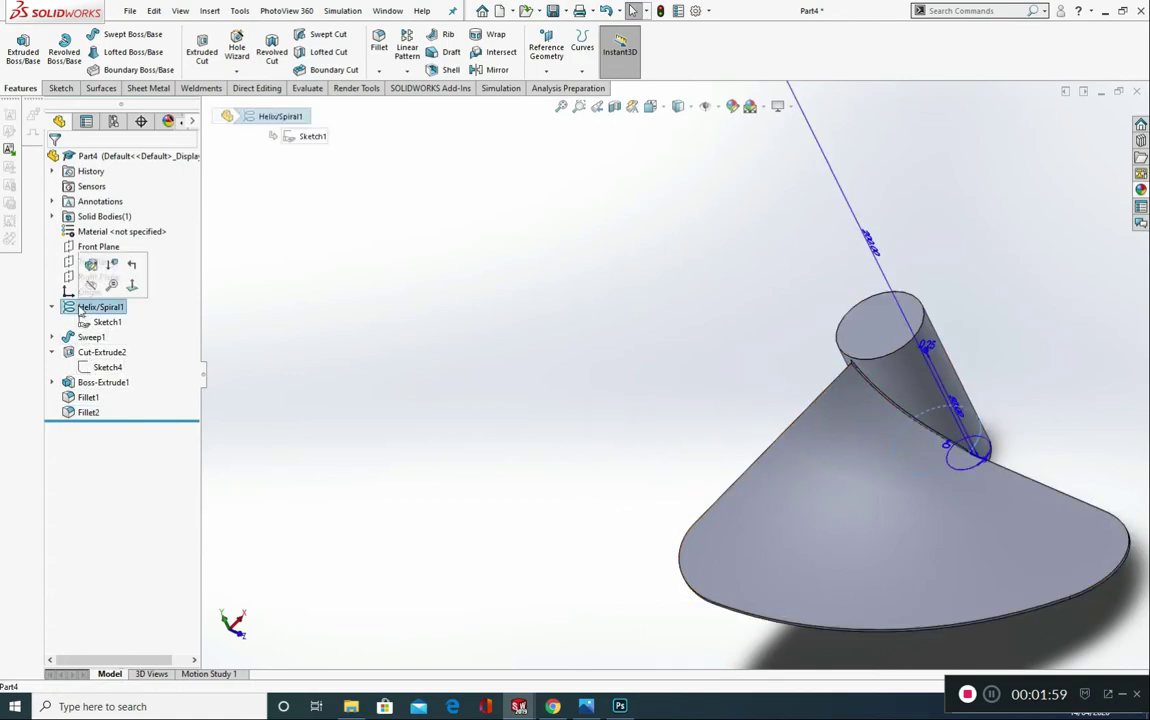
left_click(90, 287)
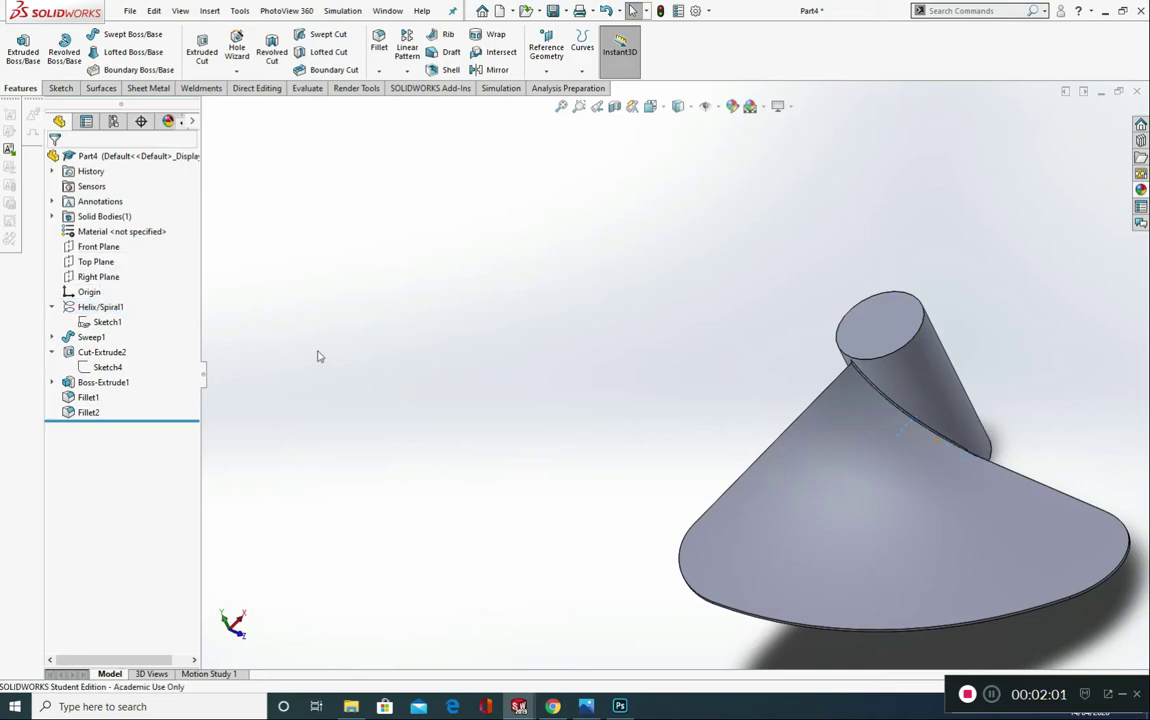
middle_click_drag(570, 403, 632, 336)
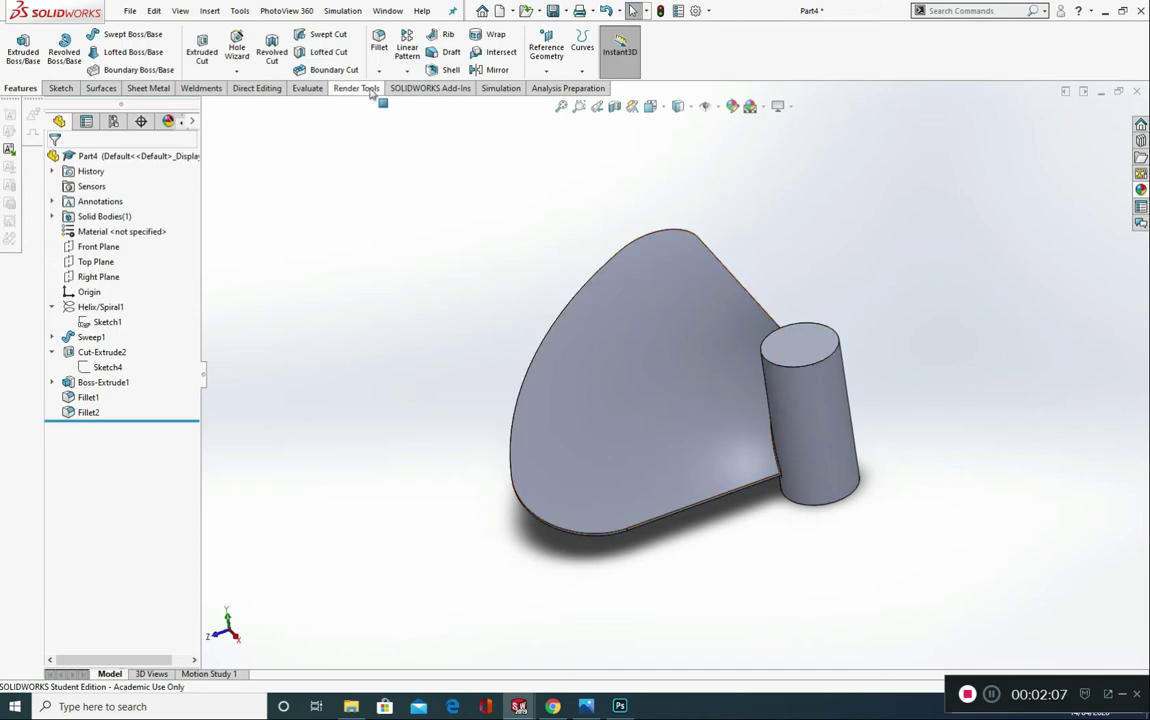
left_click(407, 71)
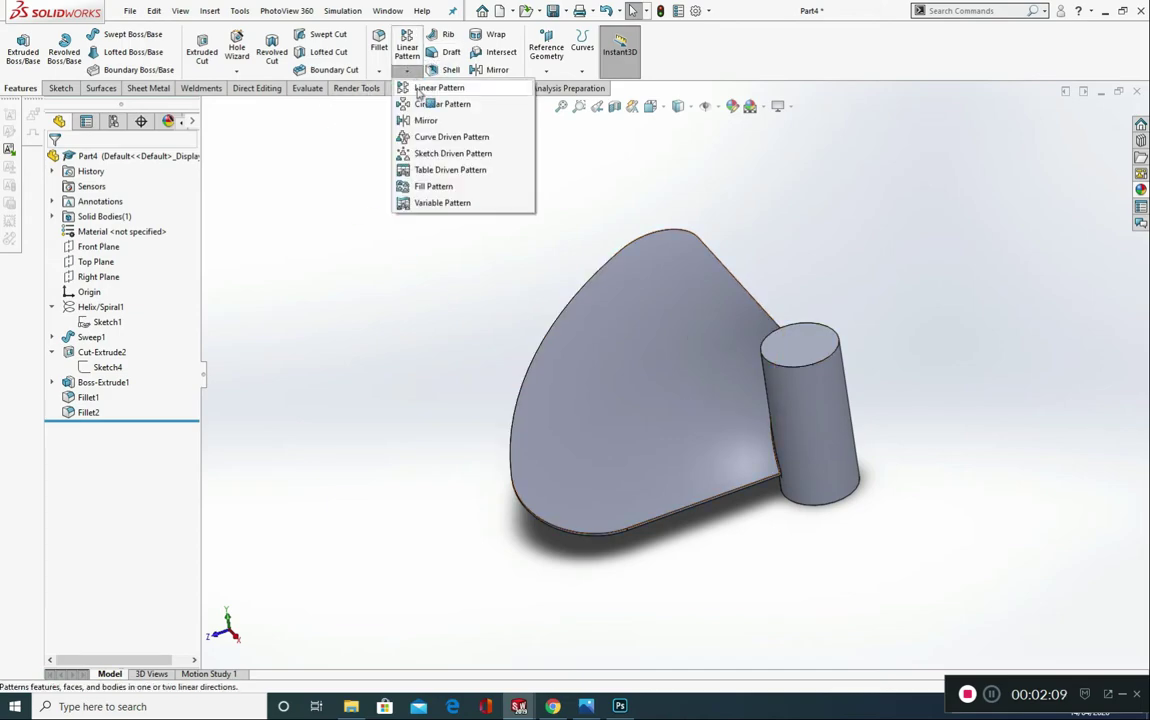
left_click(440, 104)
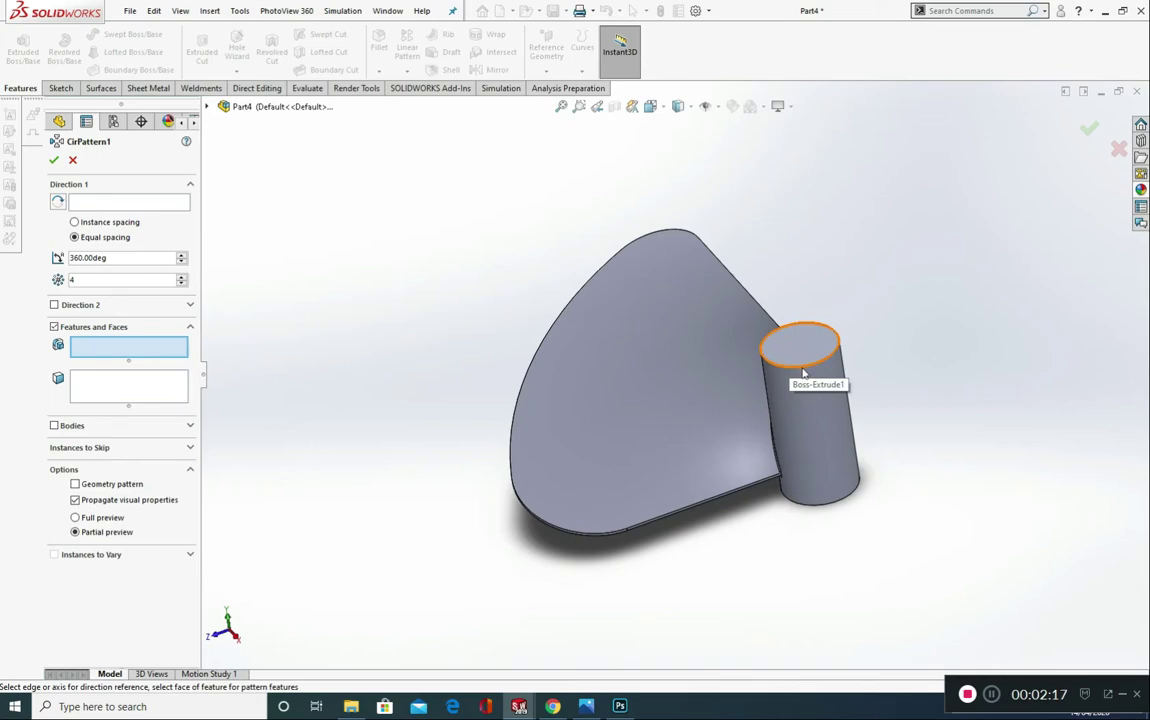
left_click(73, 161)
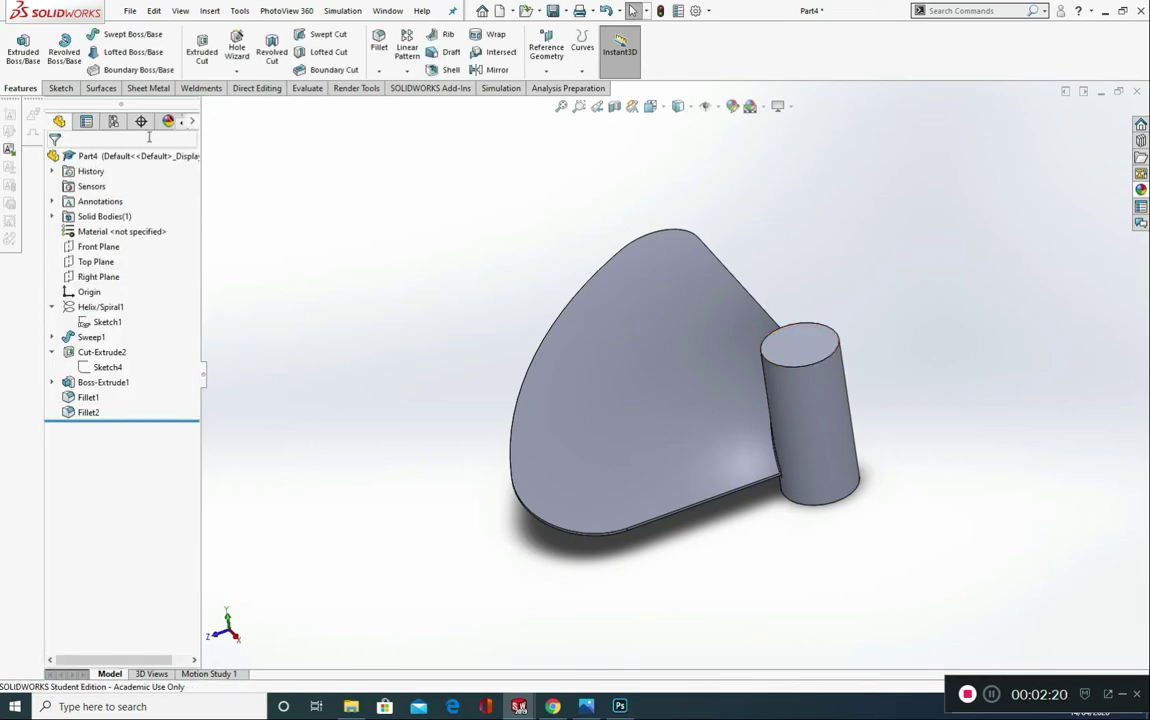
Step: Create a reference axis through the hub at the intersection of the Right Plane and Front Plane
left_click(117, 280)
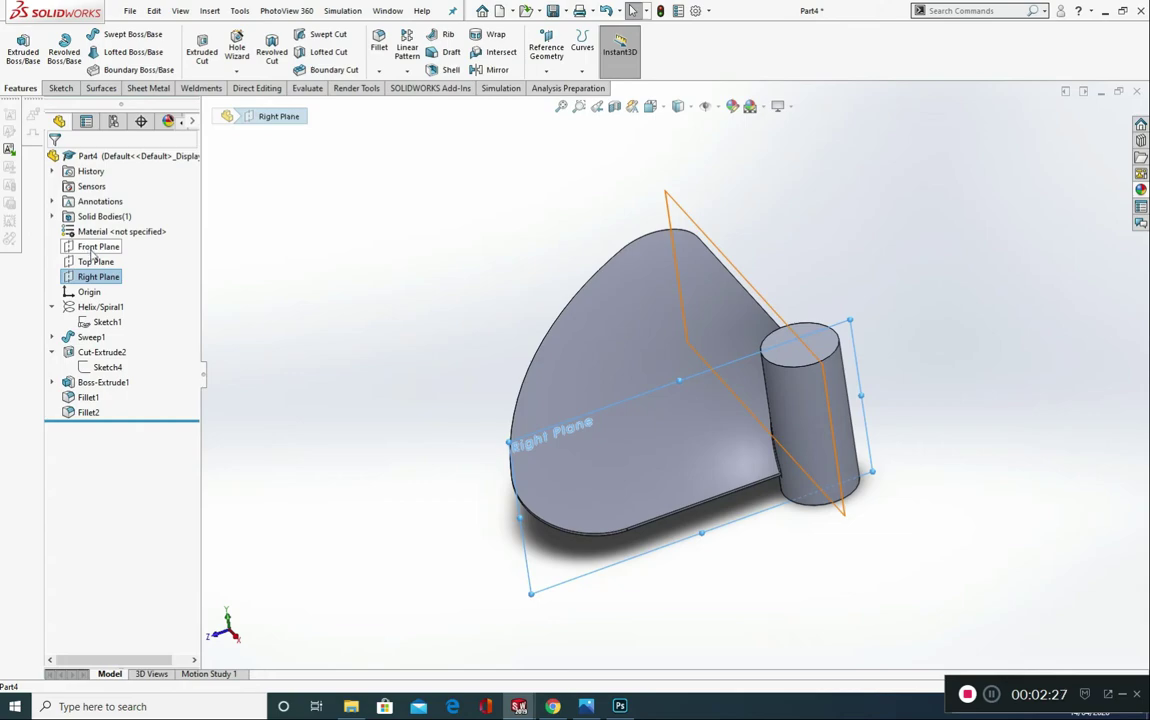
left_click(92, 247, "ctrl")
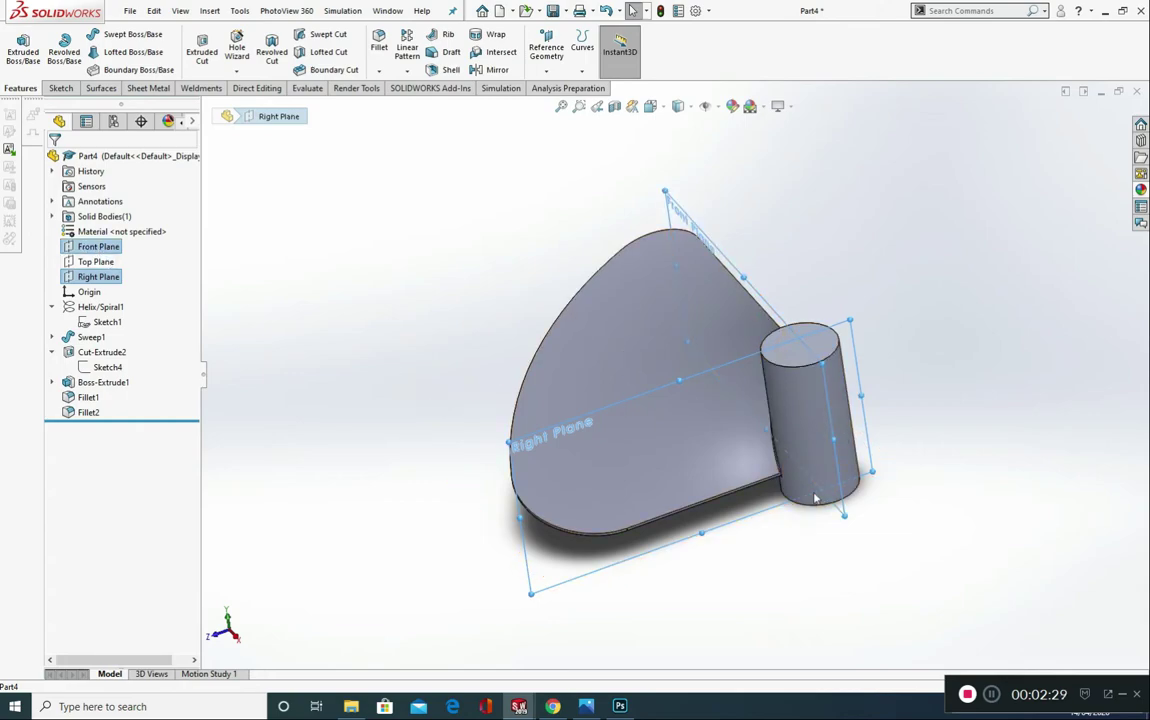
left_click(557, 75)
left_click(568, 109)
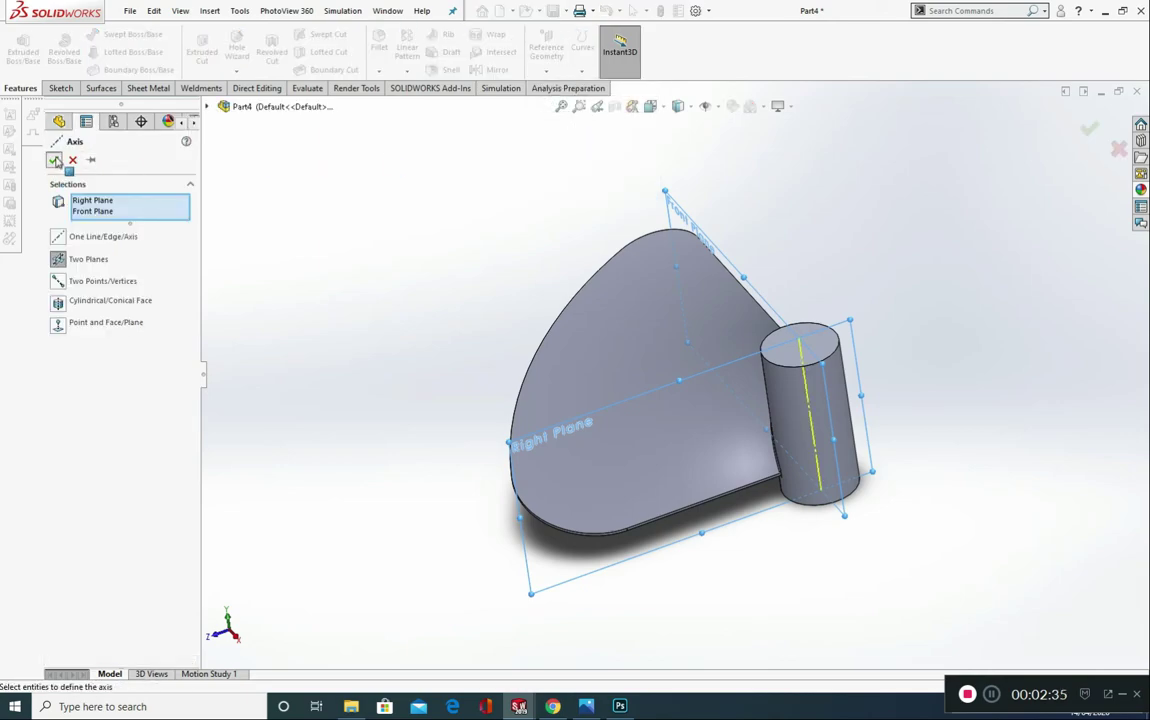
left_click(55, 160)
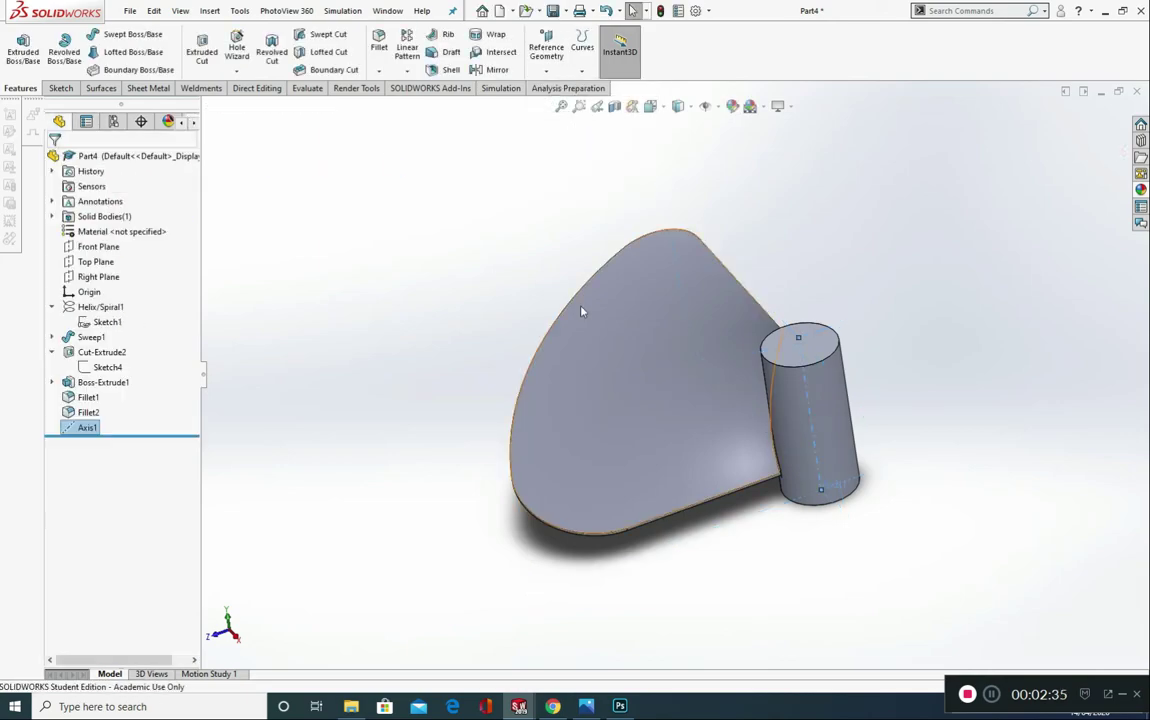
left_click(866, 413)
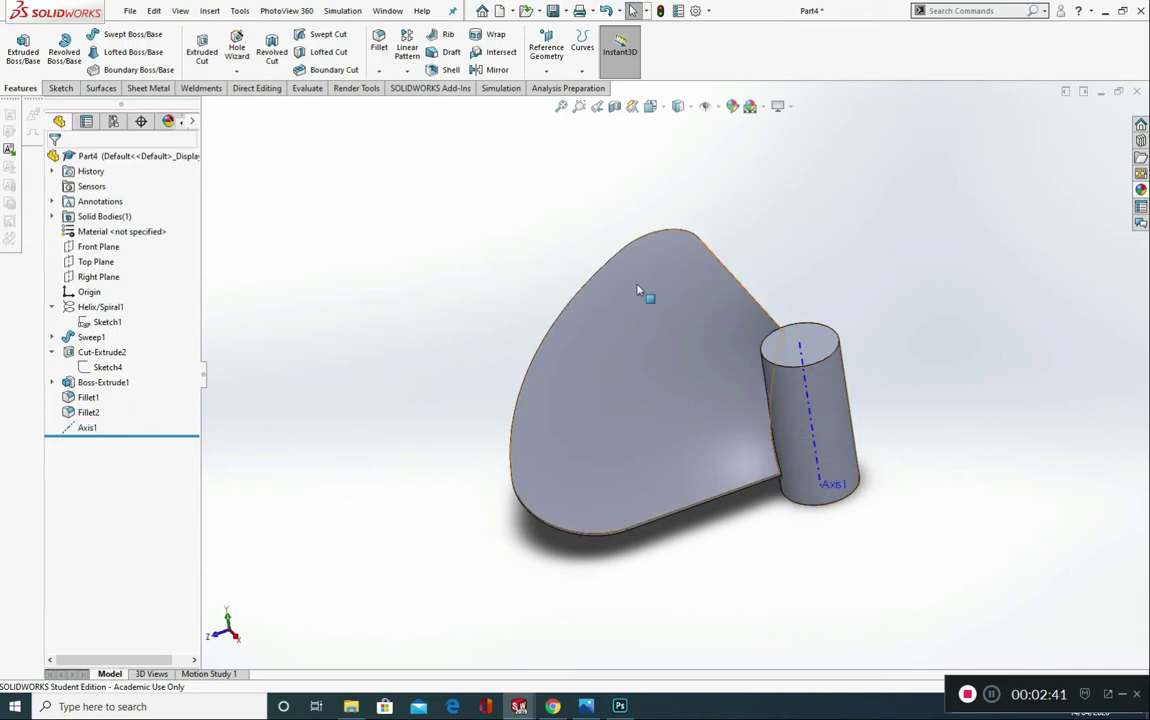
Step: Circular-pattern the blade-and-hub body about the hub axis with 4 equally spaced instances over 360 degrees
left_click(407, 71)
left_click(420, 106)
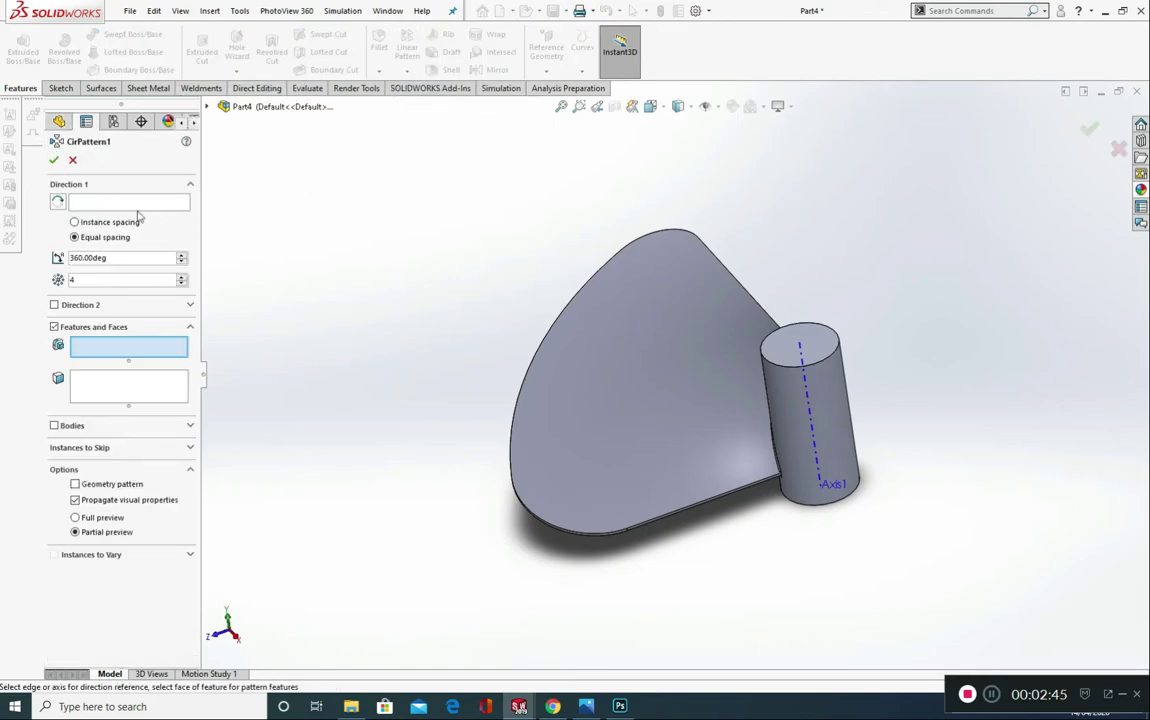
left_click(100, 203)
left_click(810, 416)
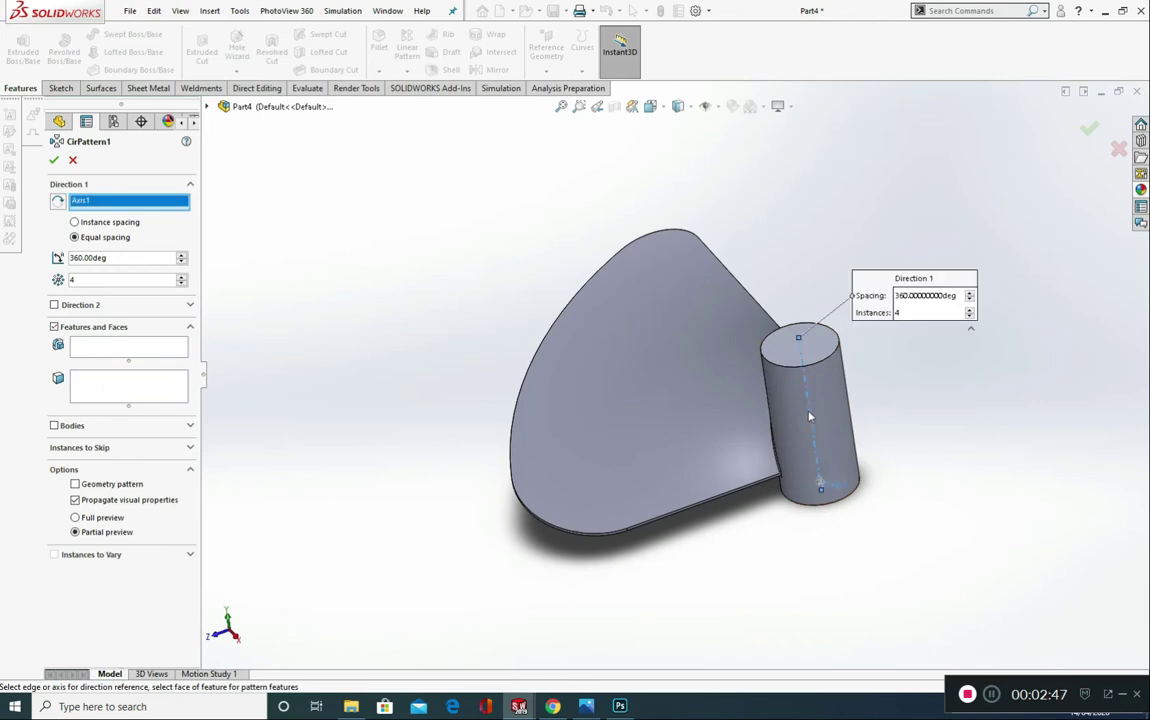
left_click(77, 428)
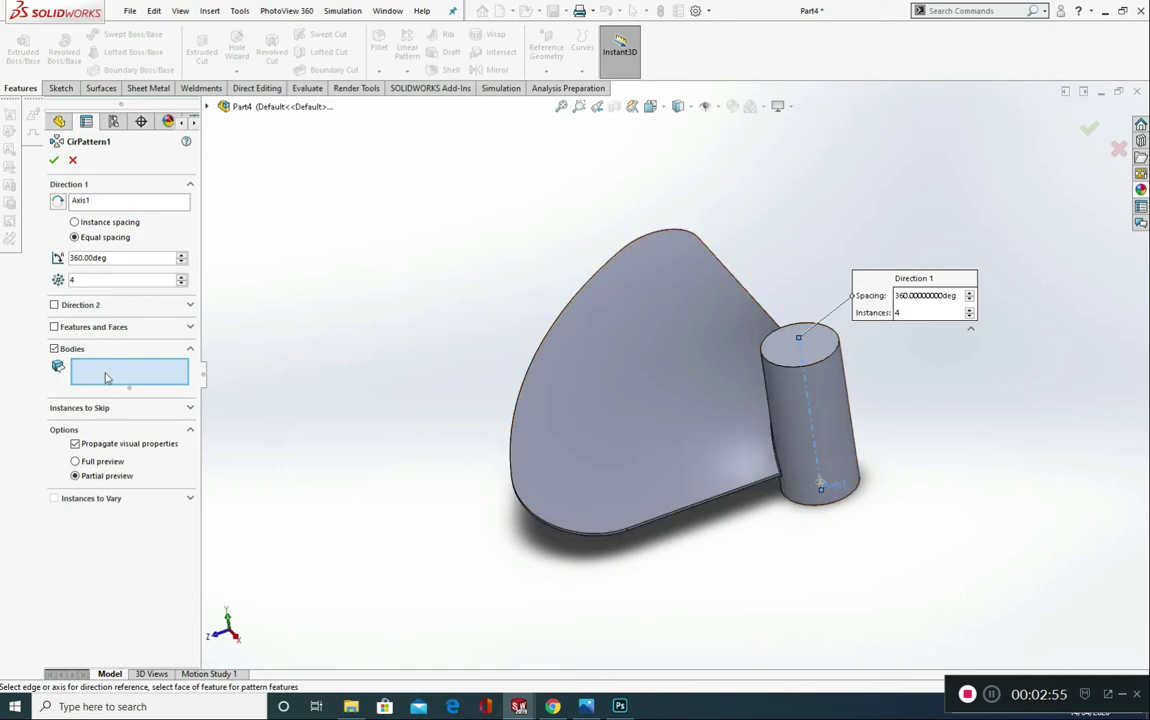
left_click(595, 373)
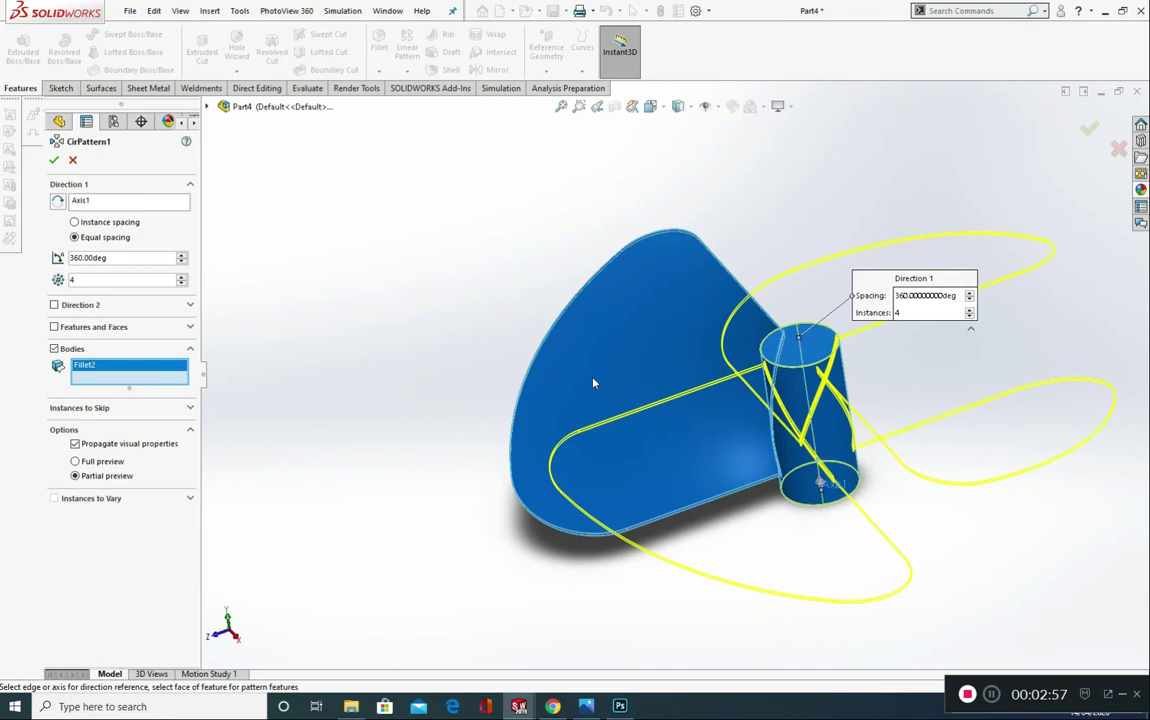
left_click(129, 258)
left_click(55, 161)
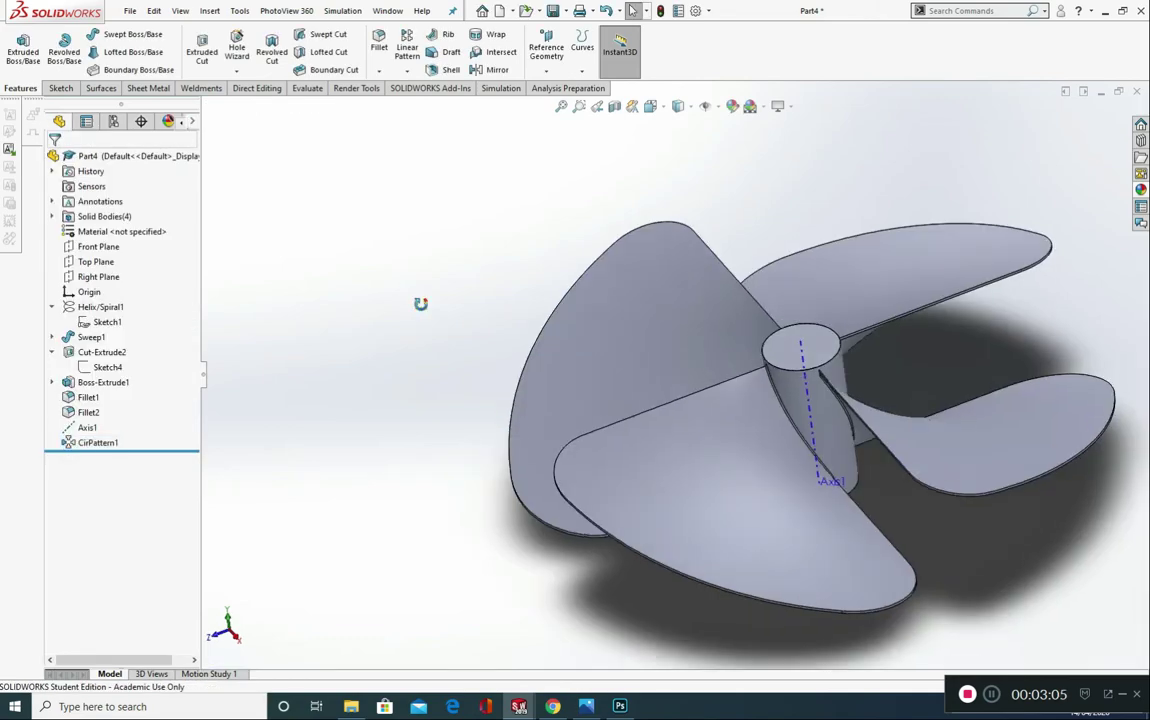
Step: Hide the reference axis running through the hub
middle_click_drag(420, 303, 338, 228)
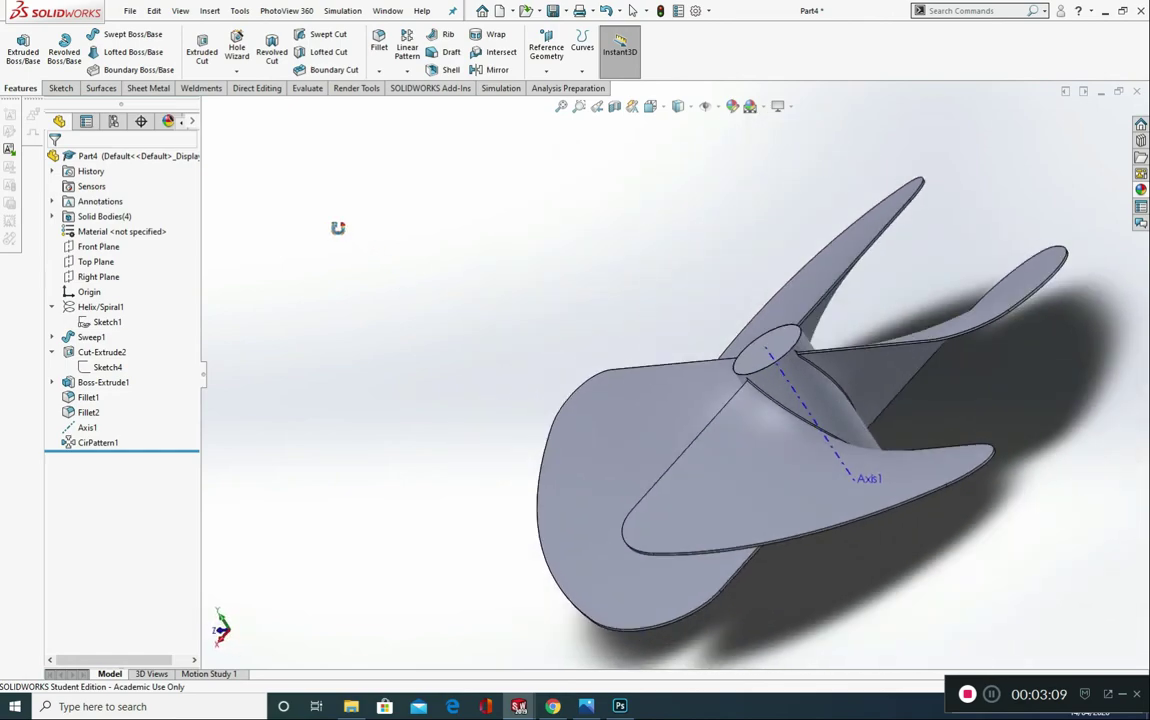
scroll(350, 234, "down", 1)
scroll(673, 356, "up", 3)
middle_click_drag(675, 357, 719, 390)
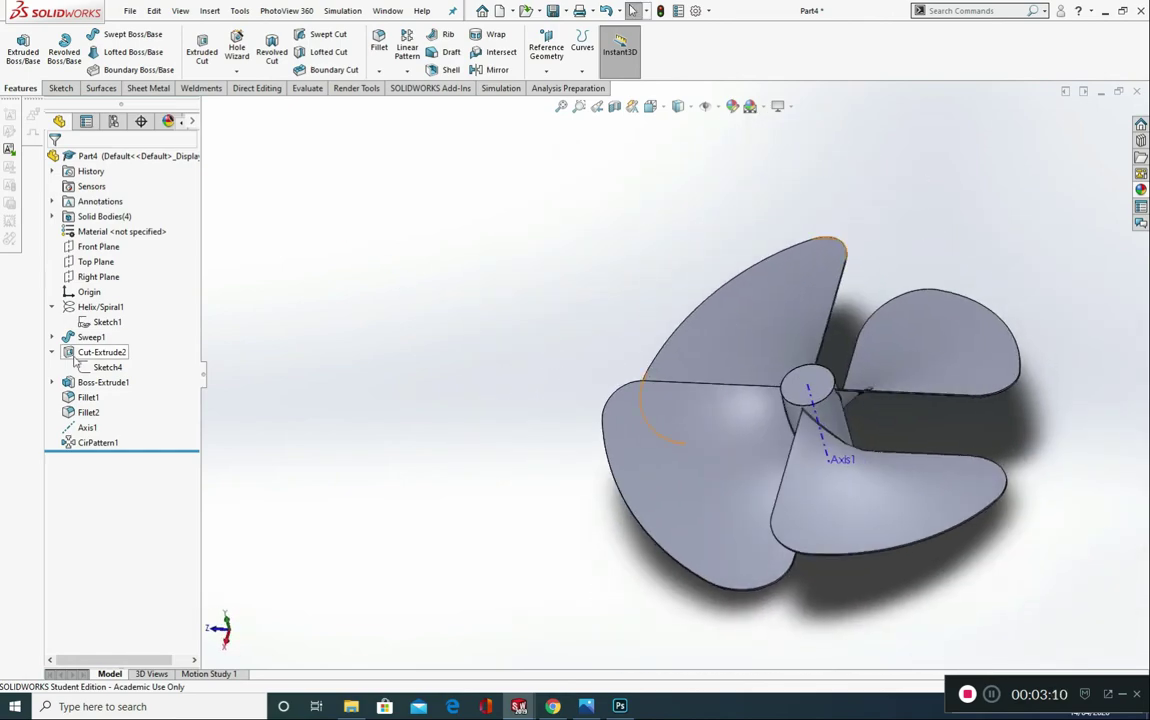
left_click(85, 426)
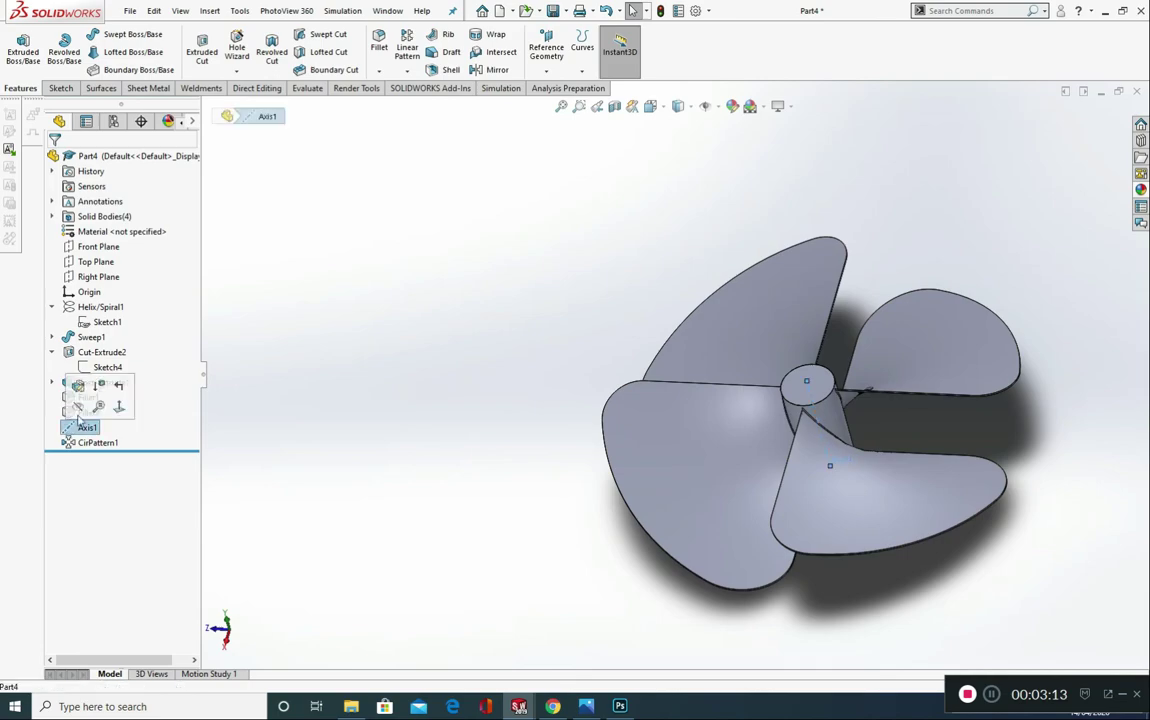
left_click(78, 408)
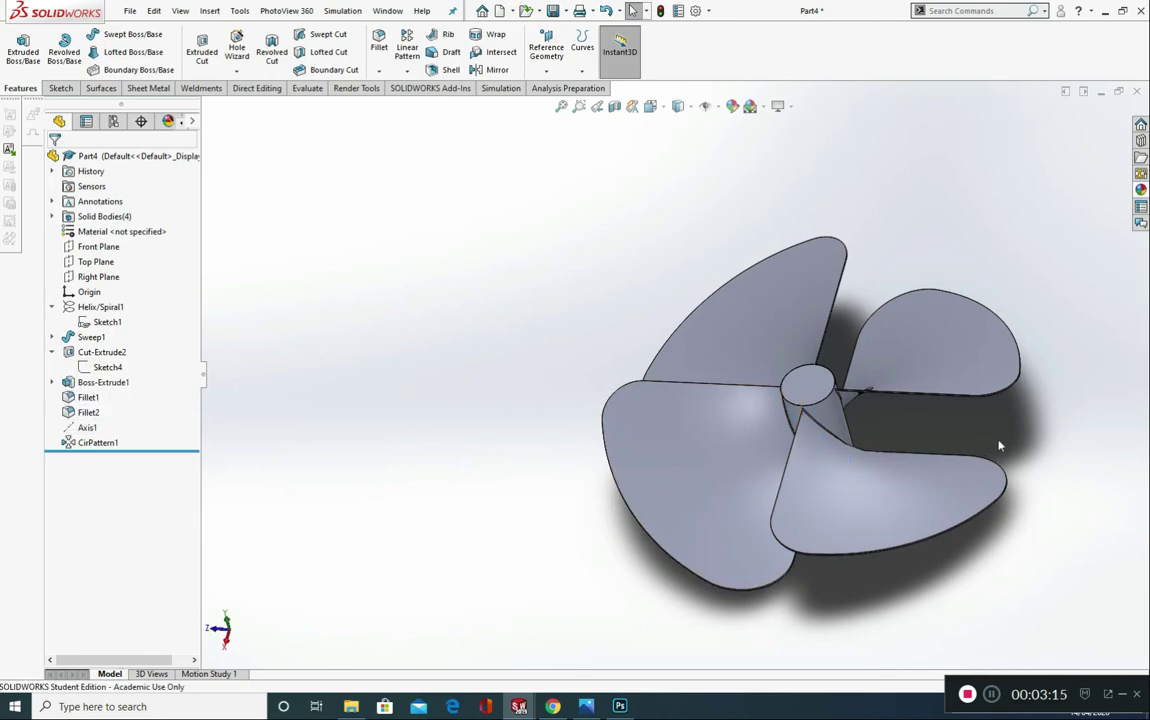
Step: Search the commands for "dome" and locate the Dome command among the insertable part features
middle_click_drag(999, 446, 869, 463)
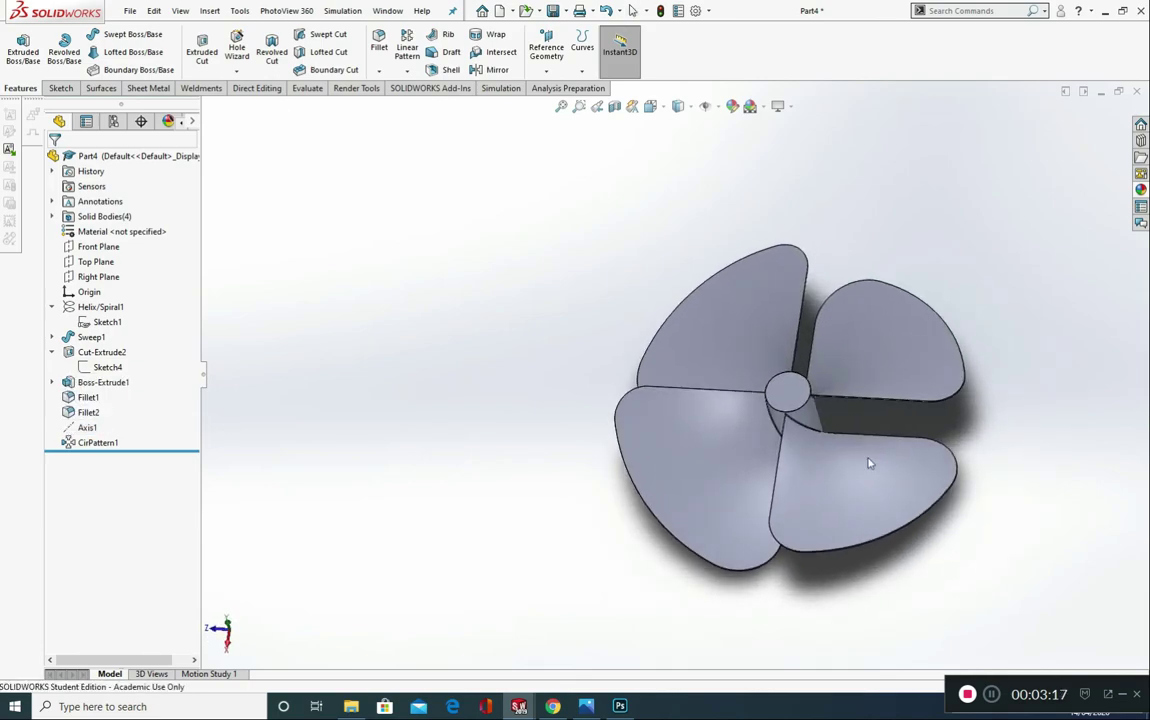
scroll(795, 398, "down", 3)
middle_click_drag(780, 396, 734, 441)
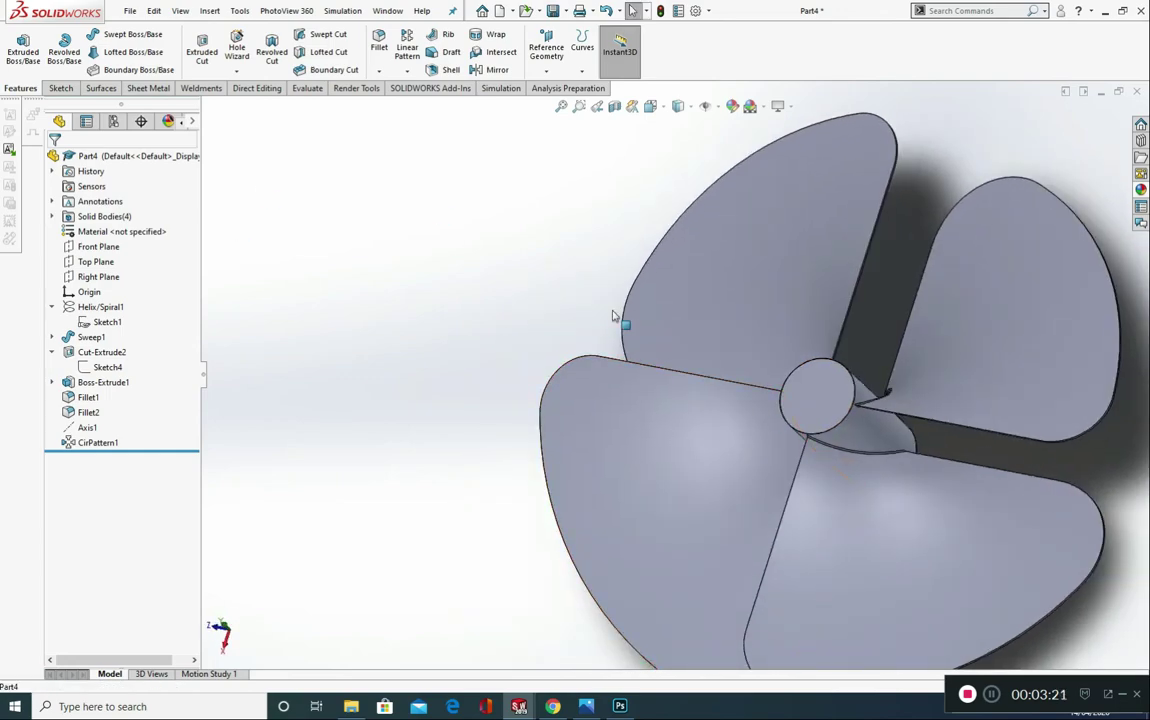
left_click(942, 10)
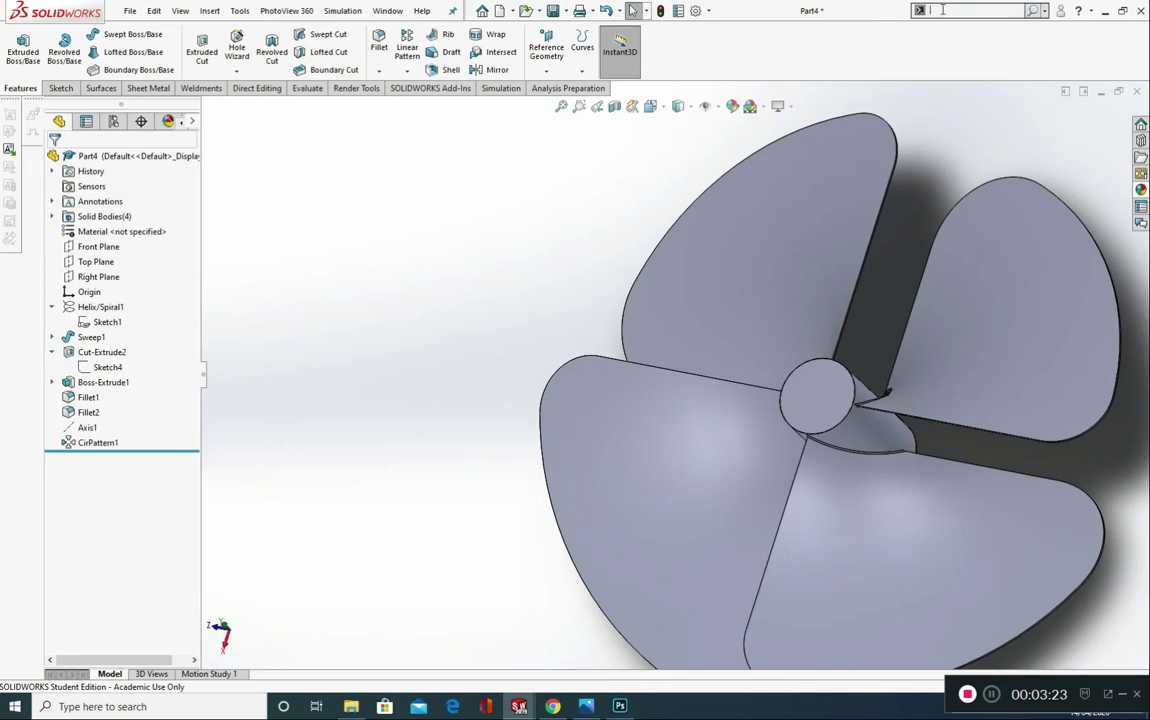
type("dome")
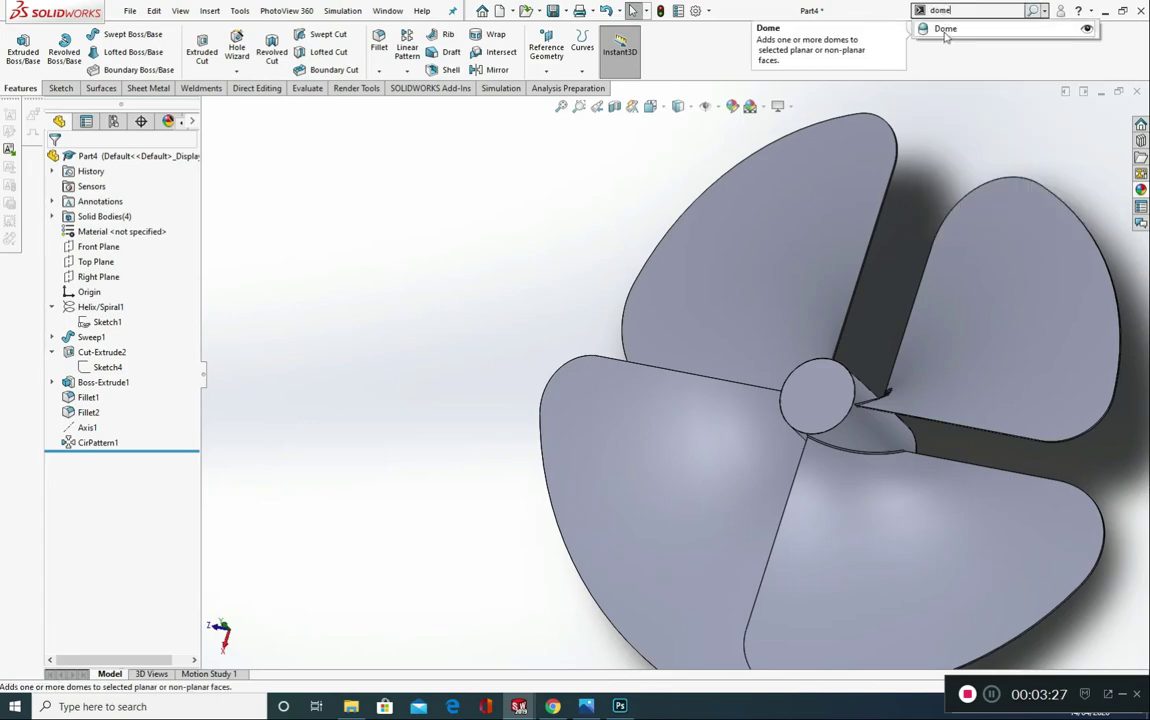
left_click(493, 248)
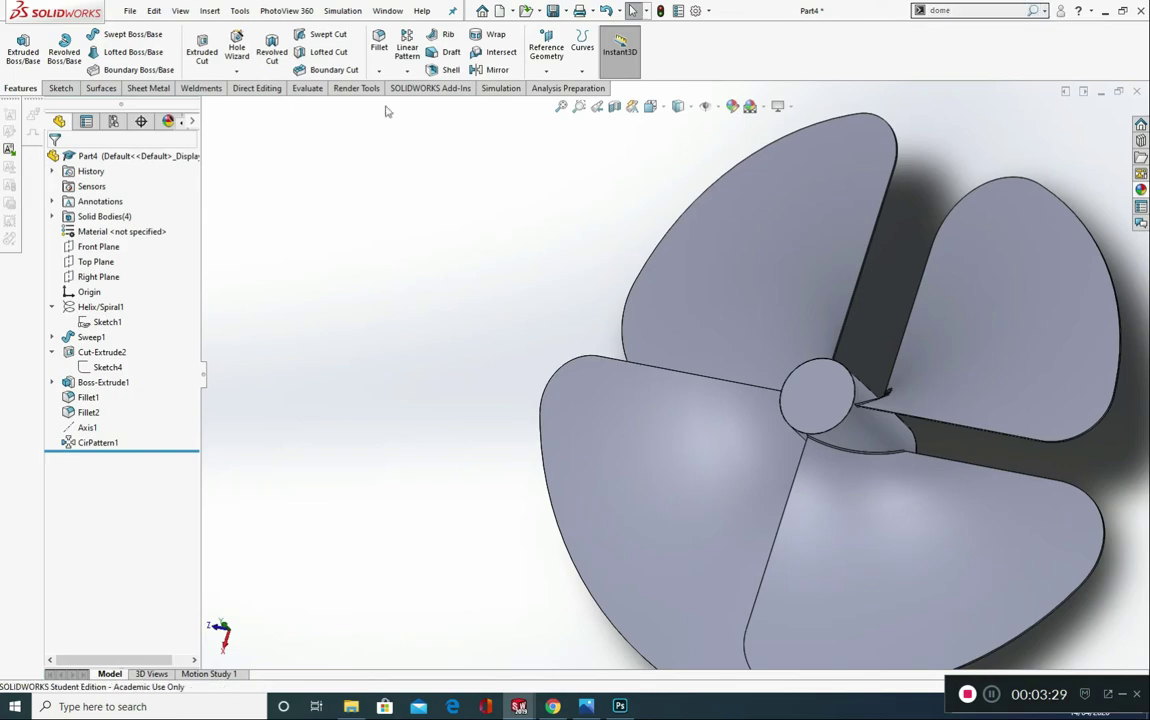
left_click(957, 9)
left_click(1031, 12)
left_click(210, 12)
mouse_move(240, 64)
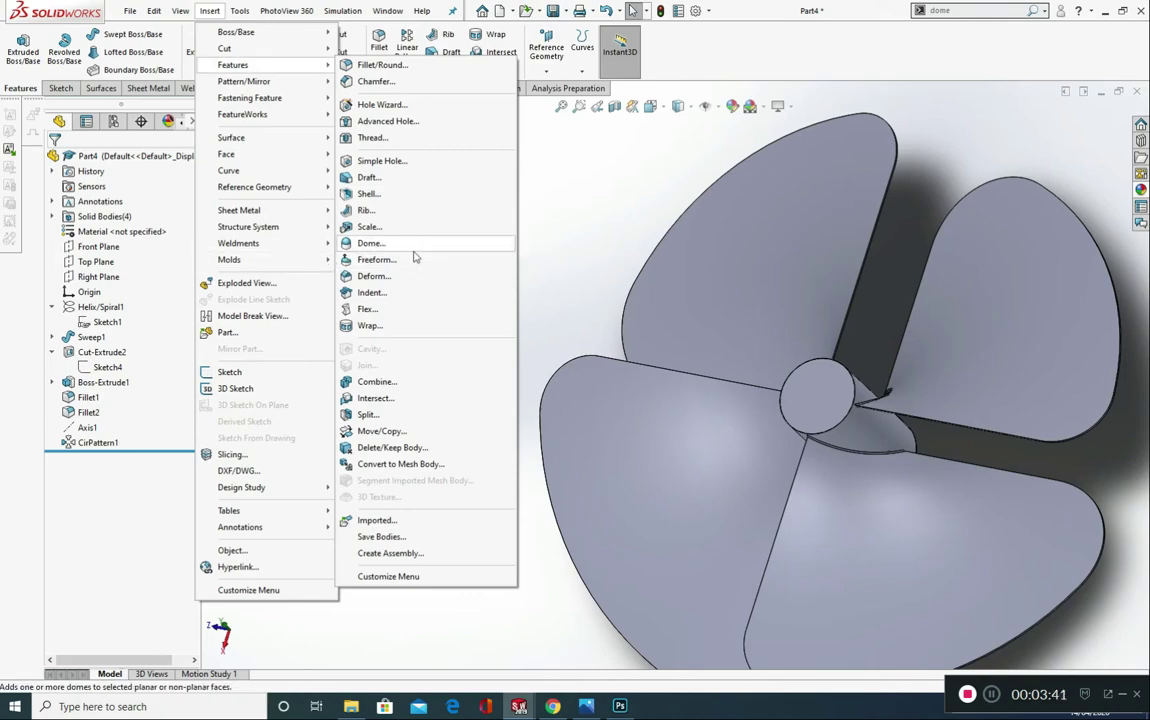
left_click(531, 244)
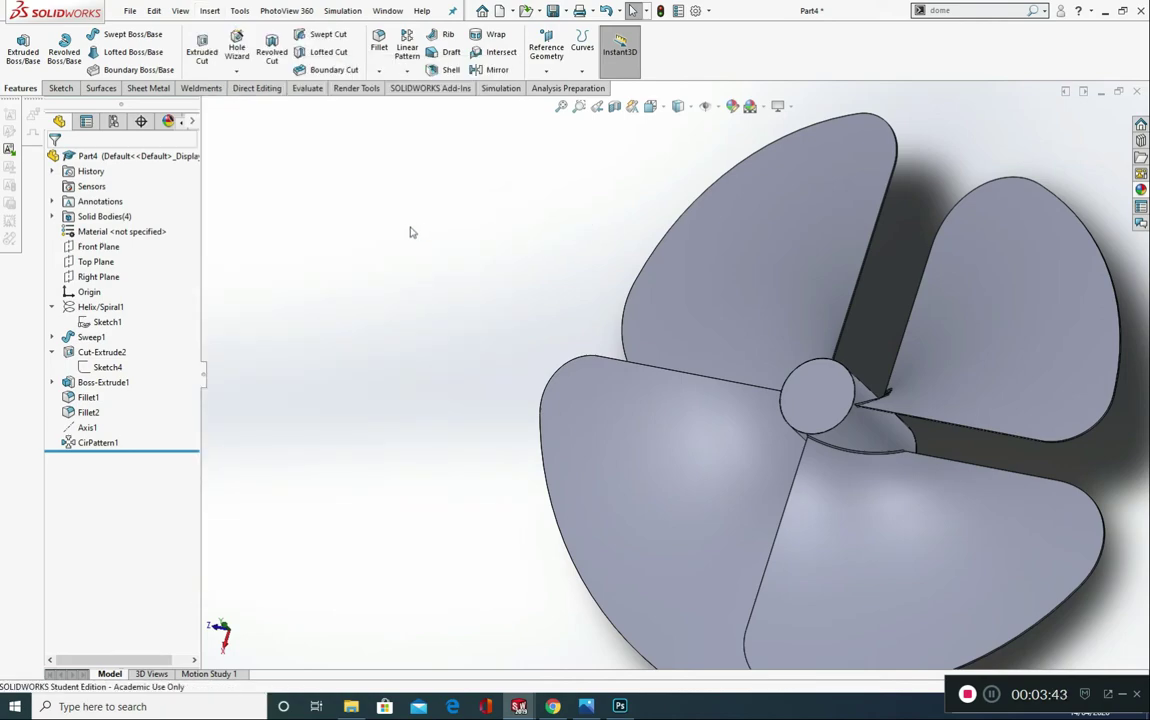
Step: Customize the part shortcut bar by adding the Dome command from the Features toolbar set
key("s")
right_click(692, 64)
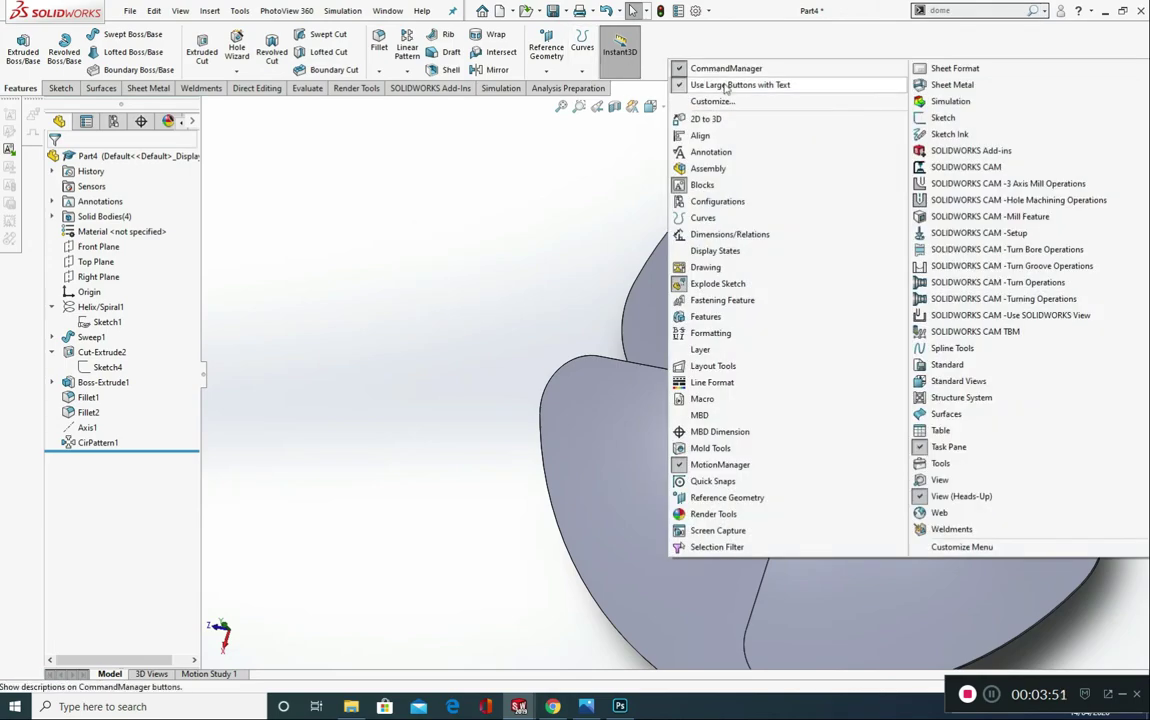
left_click(655, 98)
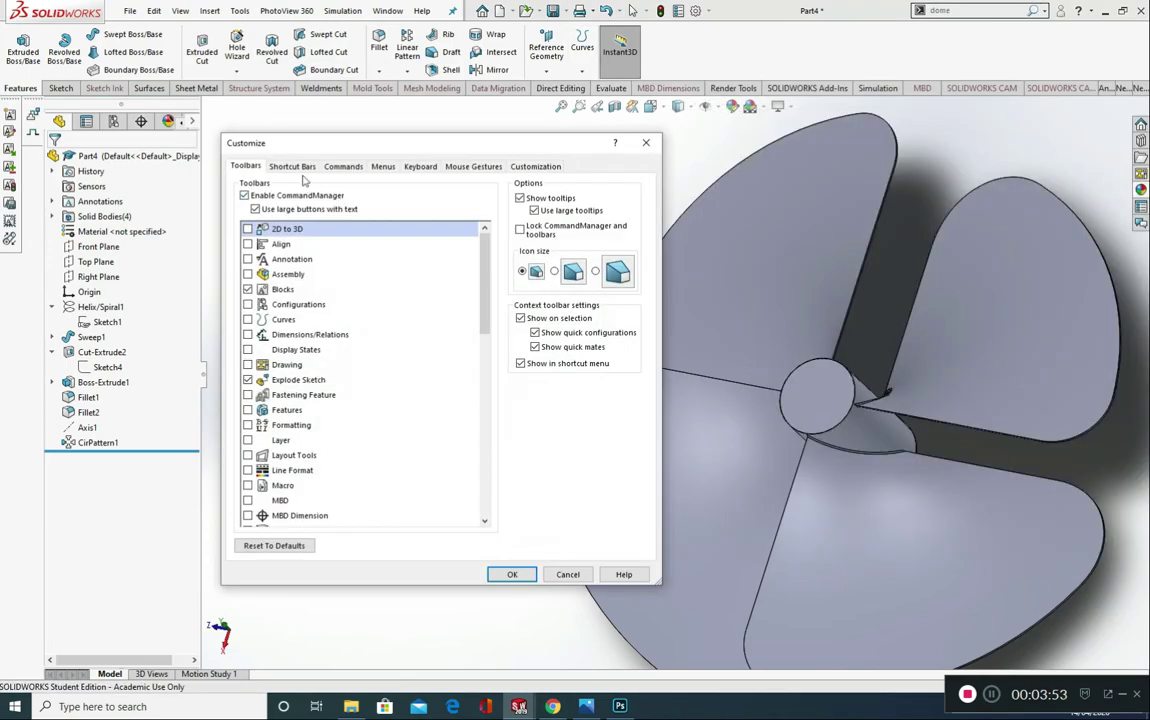
left_click(300, 170)
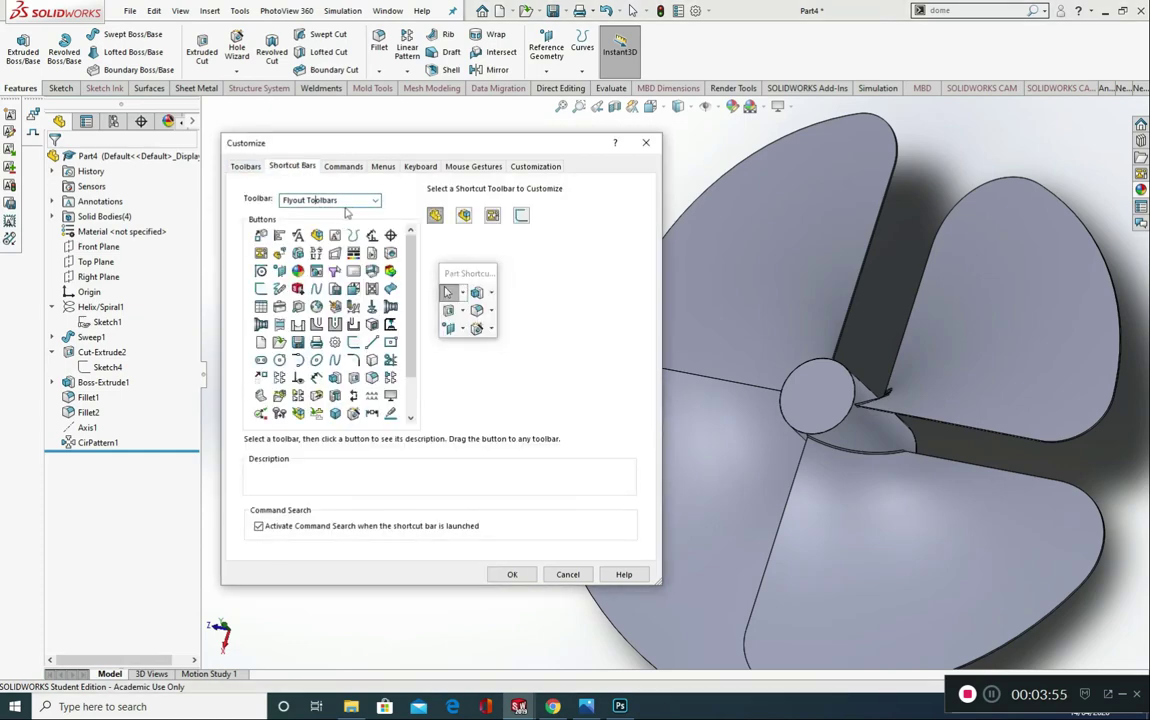
left_click(372, 201)
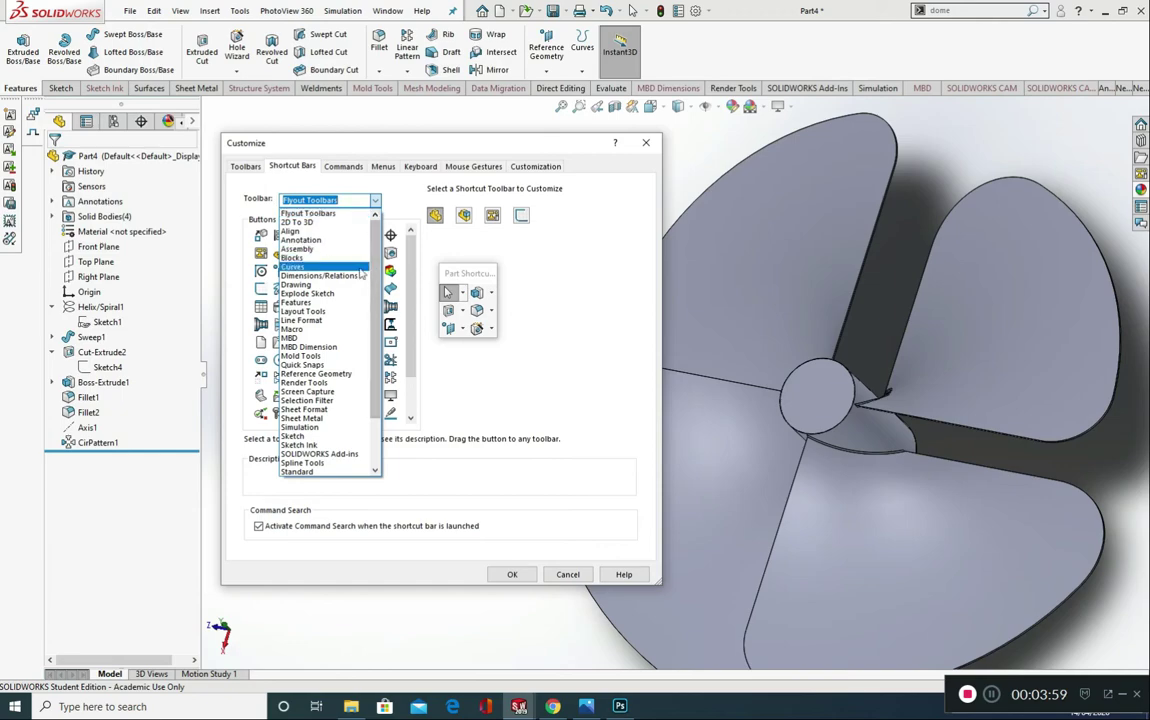
left_click(338, 302)
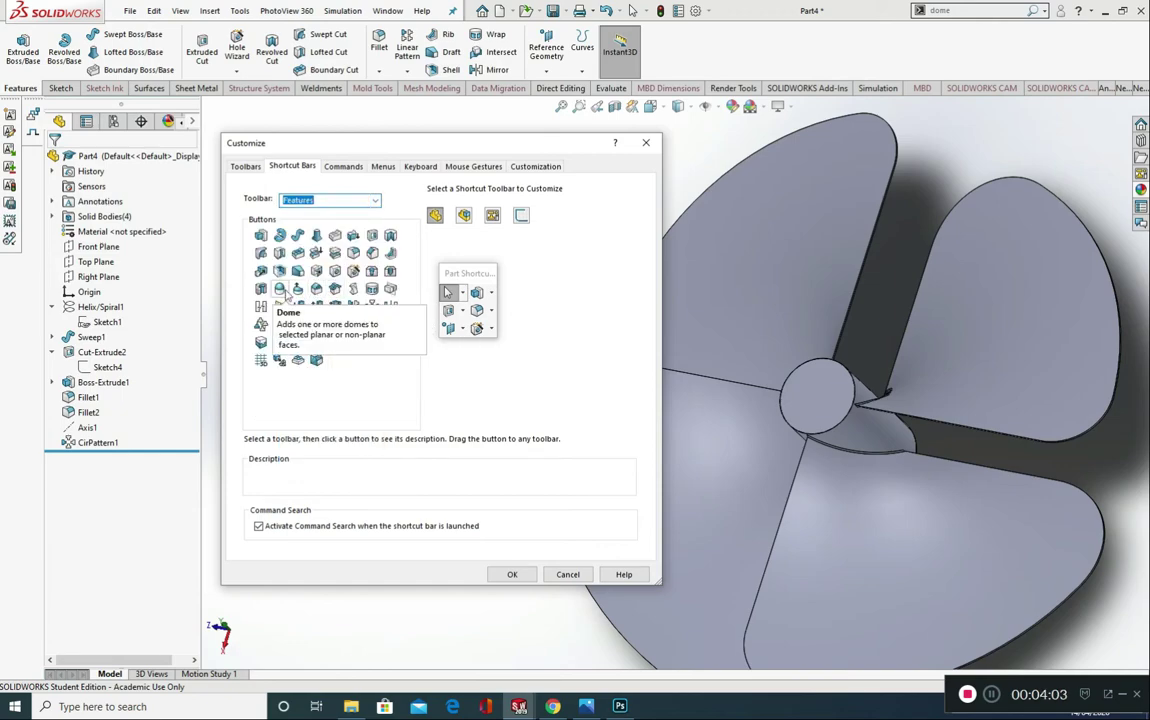
left_click(468, 273)
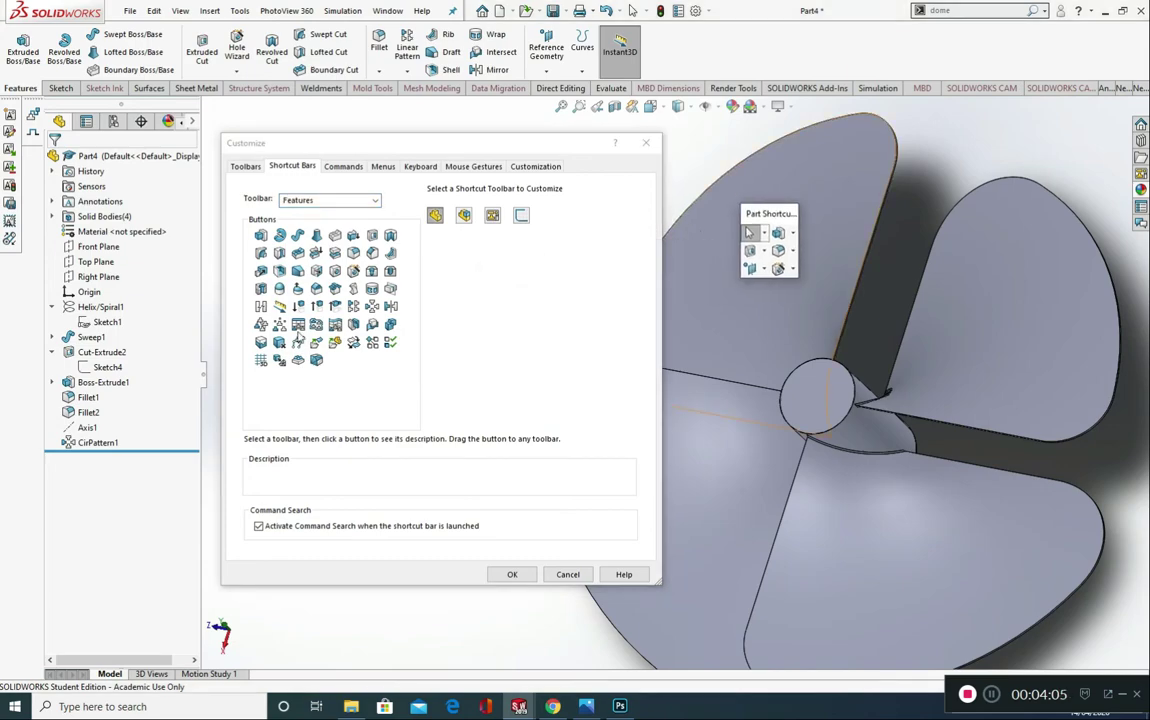
left_click_drag(280, 291, 770, 277)
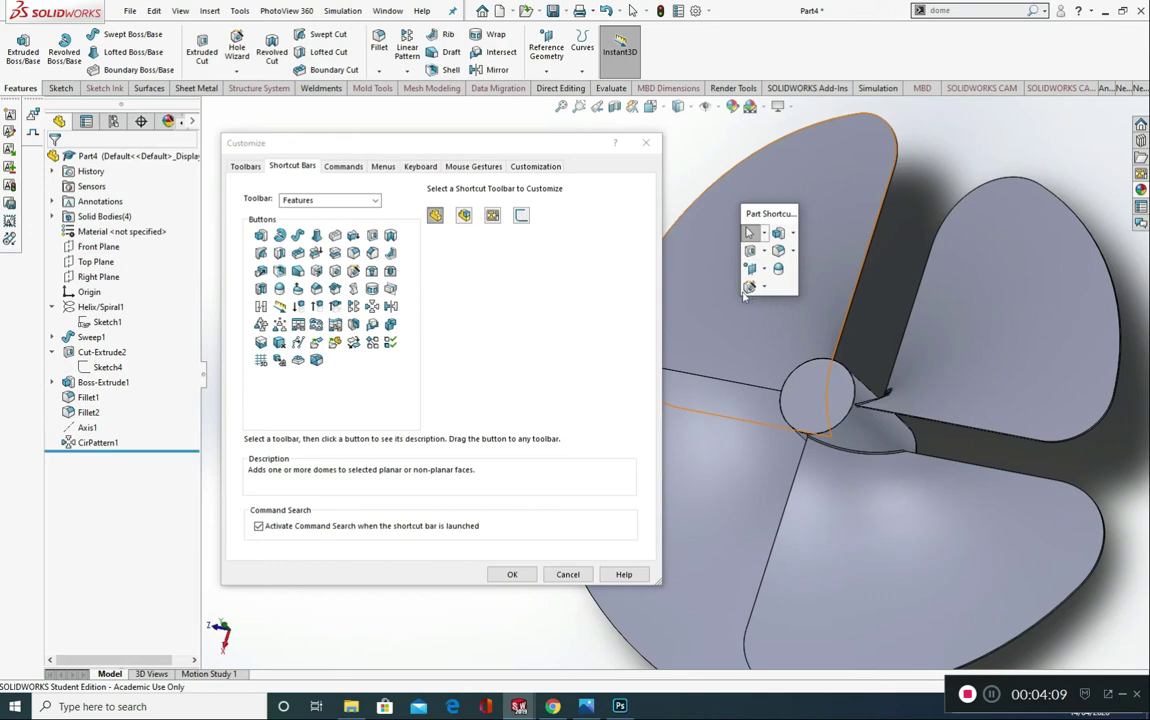
left_click(512, 574)
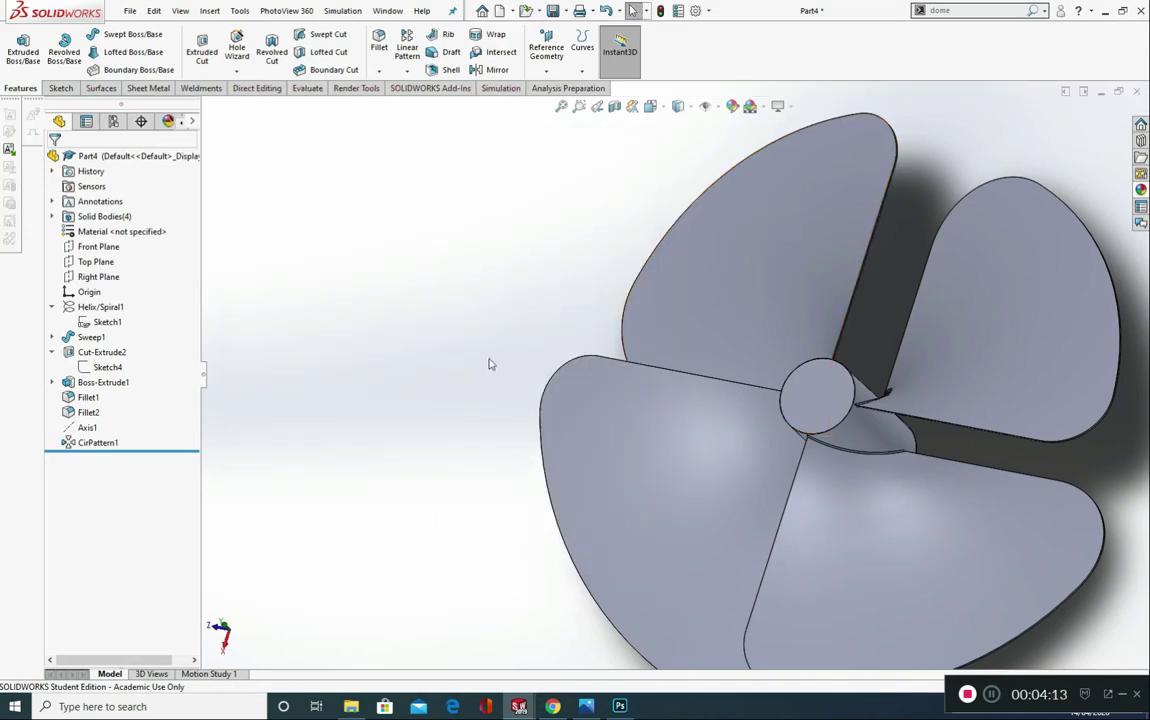
Step: Add a 15 mm dome to the flat circular end face of the hub, using the customized shortcut bar
type("ws")
key("Escape")
key("s")
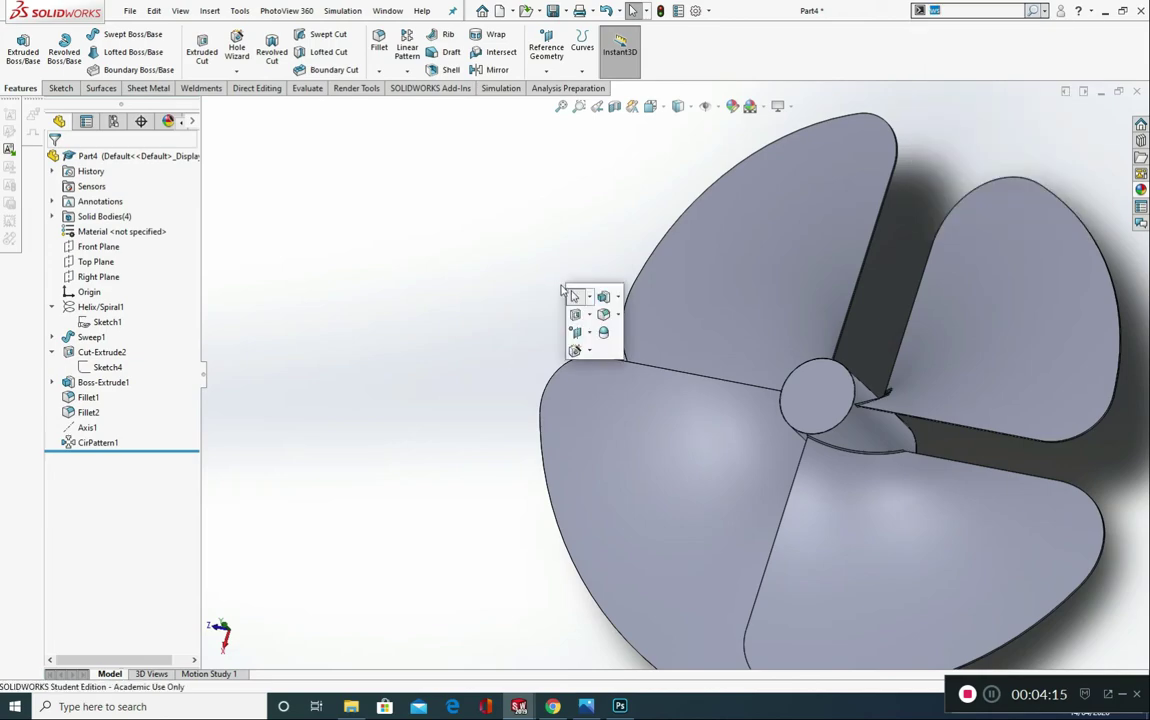
left_click(604, 333)
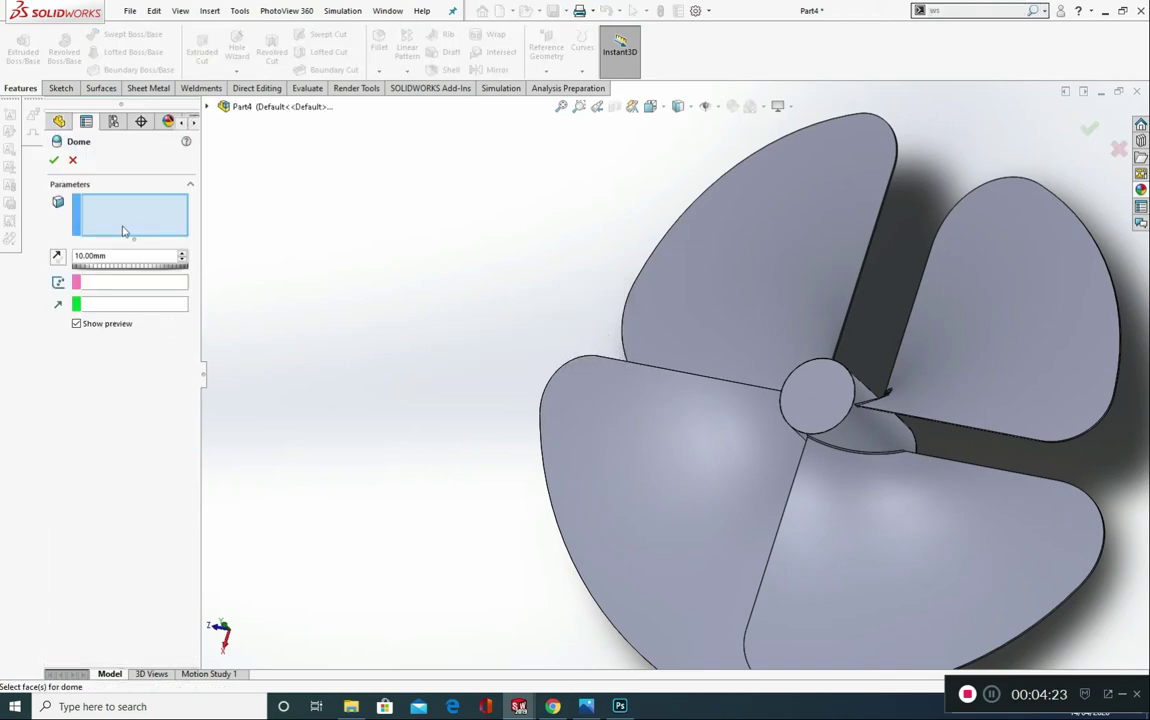
left_click(812, 394)
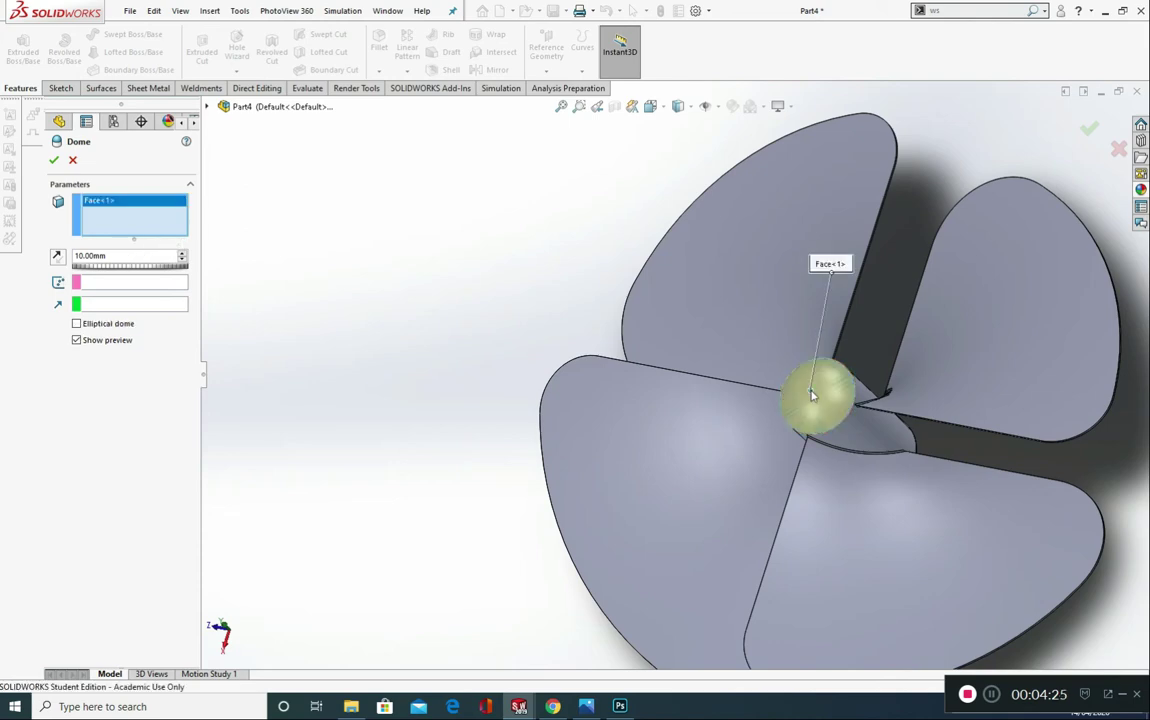
left_click(130, 257)
type("15")
left_click(55, 160)
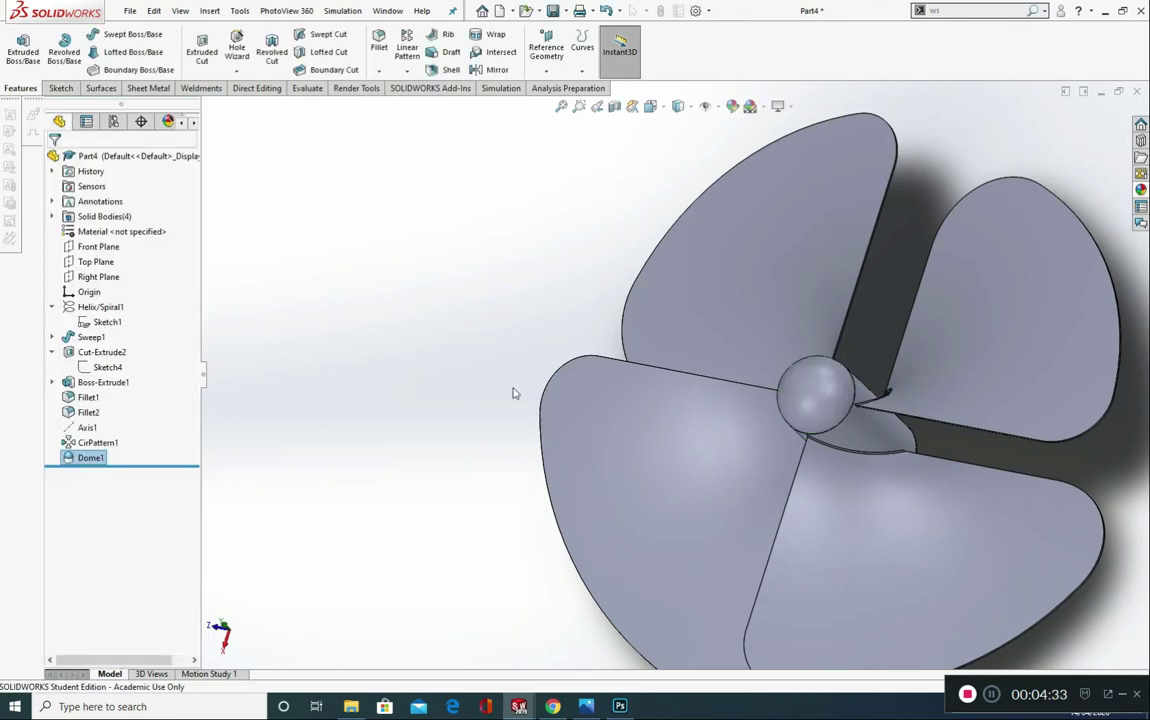
scroll(450, 393, "up", 3)
middle_click_drag(444, 393, 771, 410)
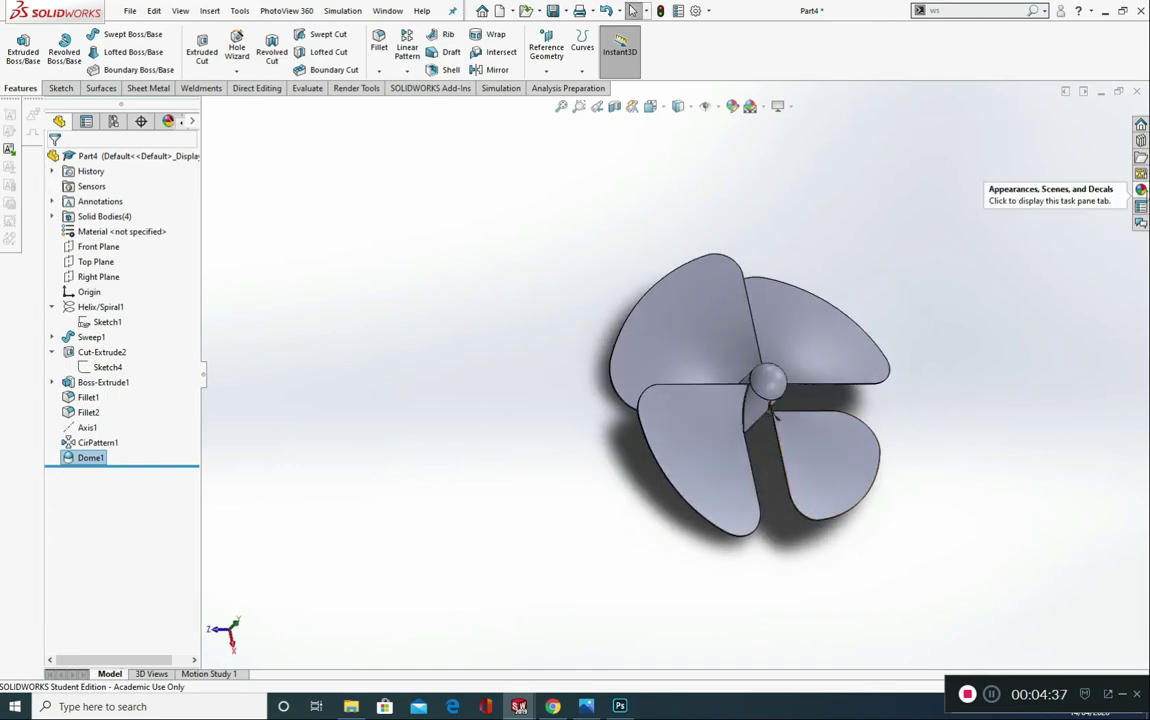
Step: Apply the polished steel metal appearance to the first blade's body and to the circular pattern feature of the other blades
left_click(1140, 189)
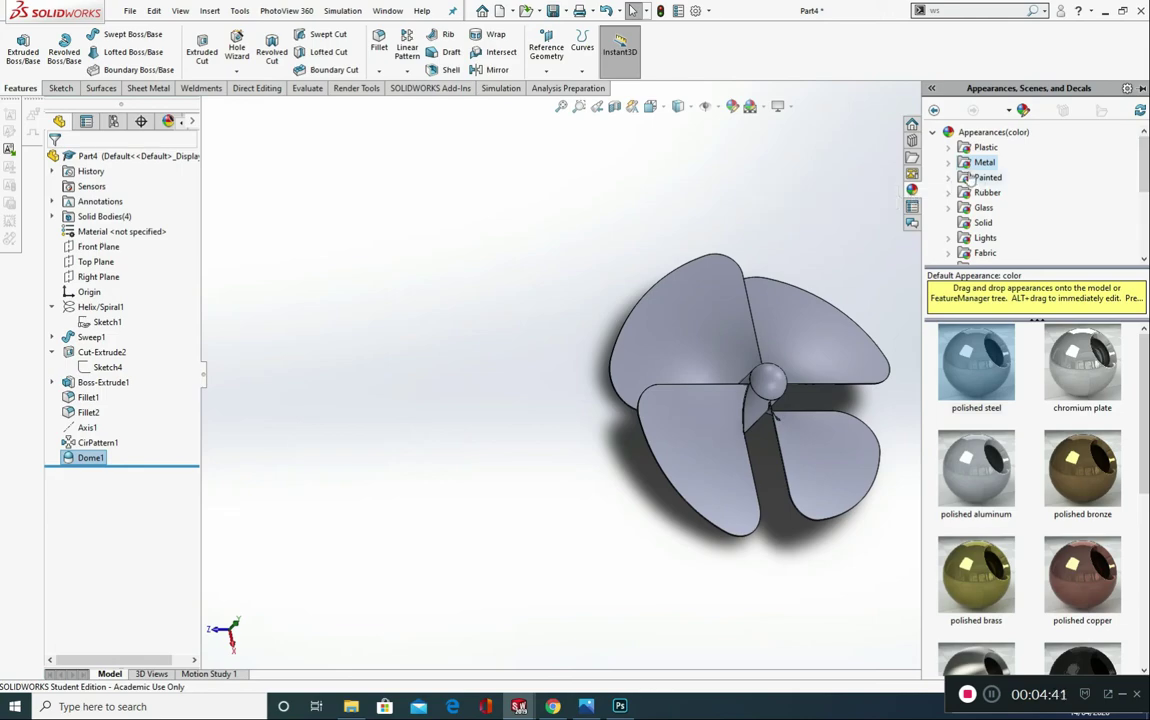
left_click_drag(976, 362, 716, 341)
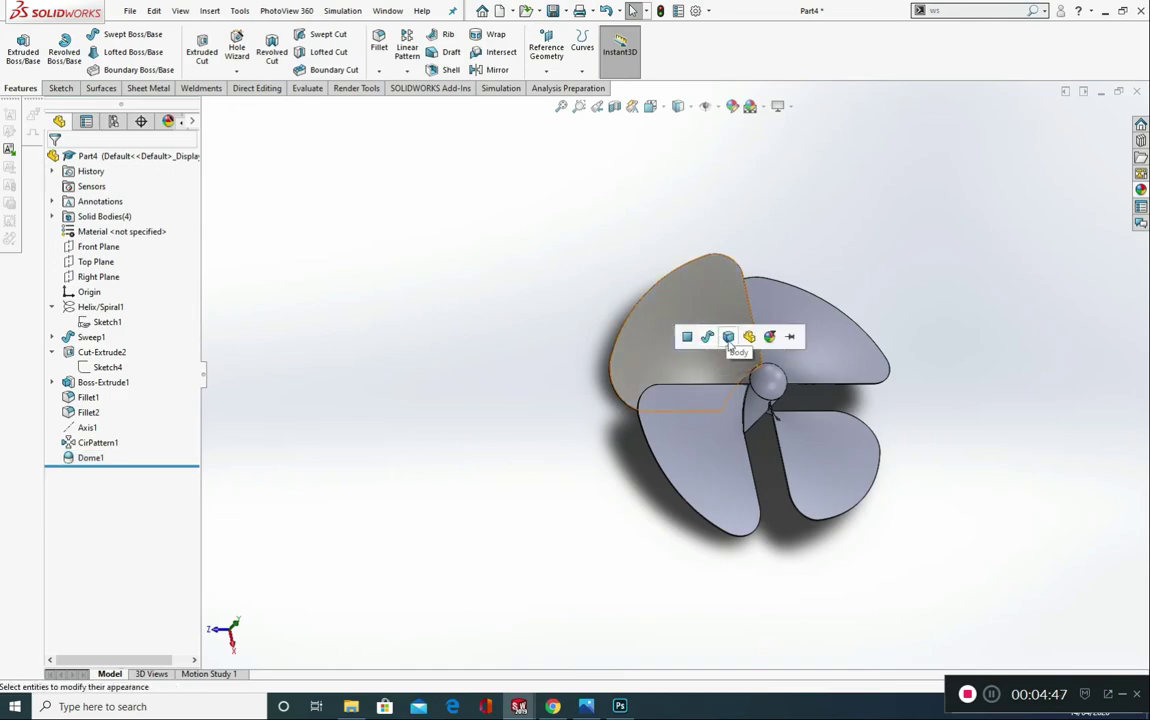
left_click(729, 338)
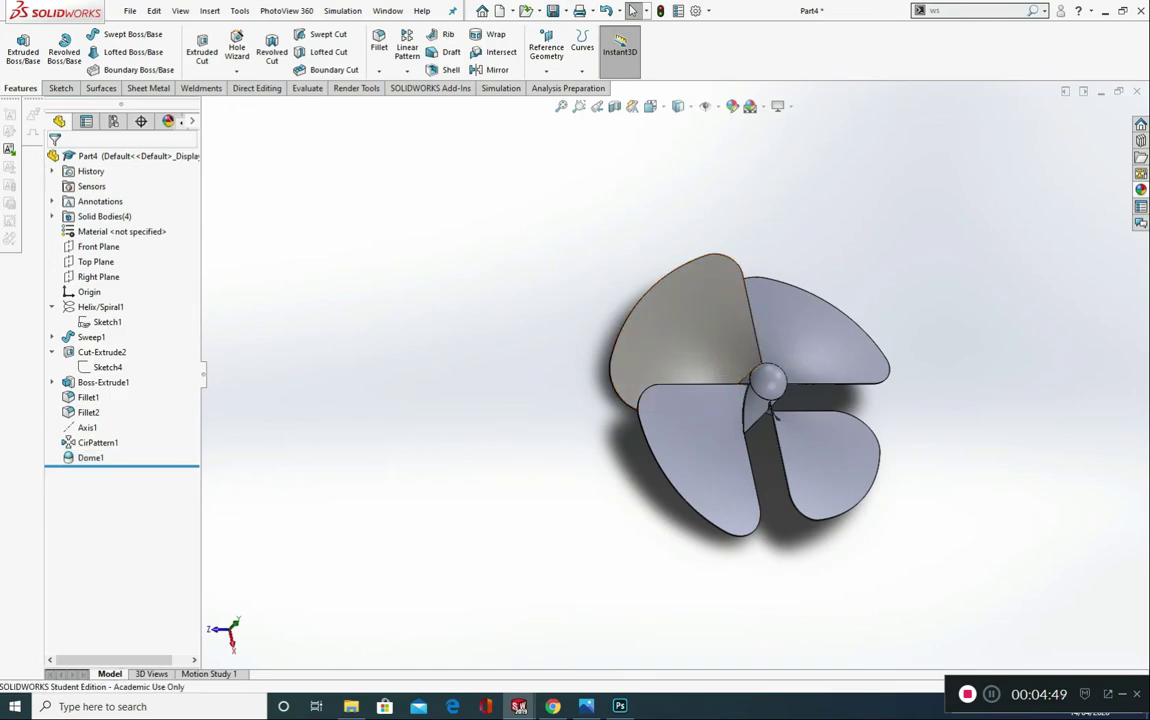
left_click_drag(976, 362, 776, 376)
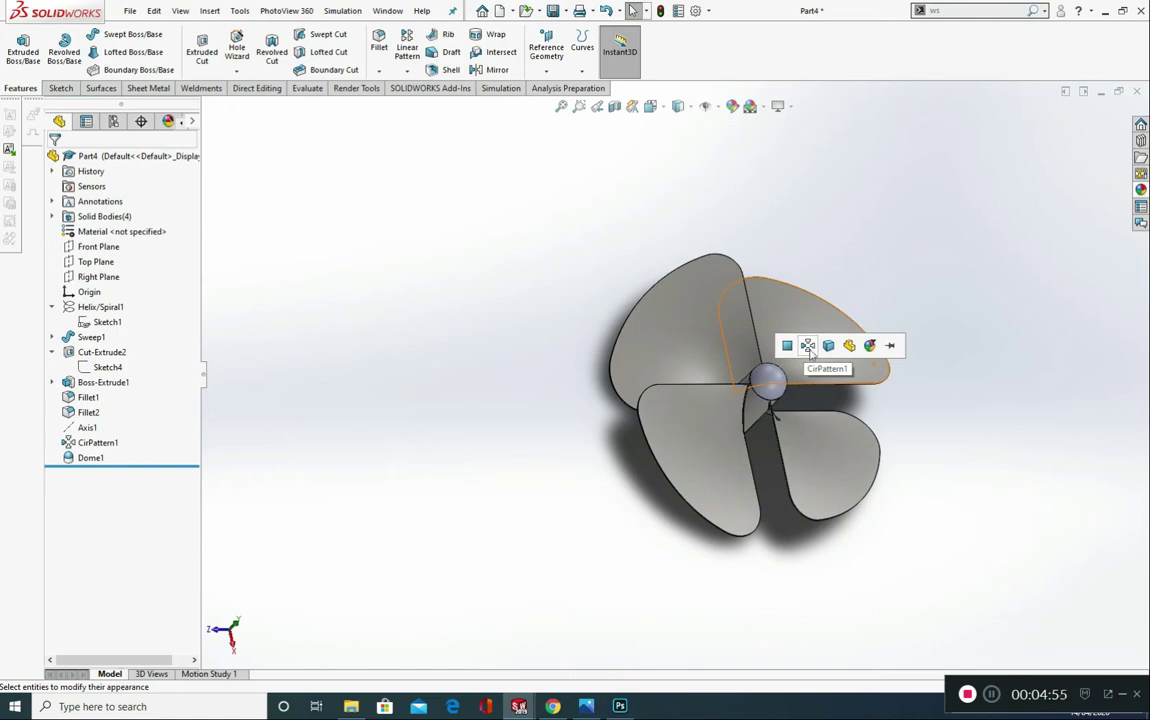
left_click(808, 346)
Step: Apply the black medium gloss plastic appearance to the dome feature on the hub
left_click(1140, 189)
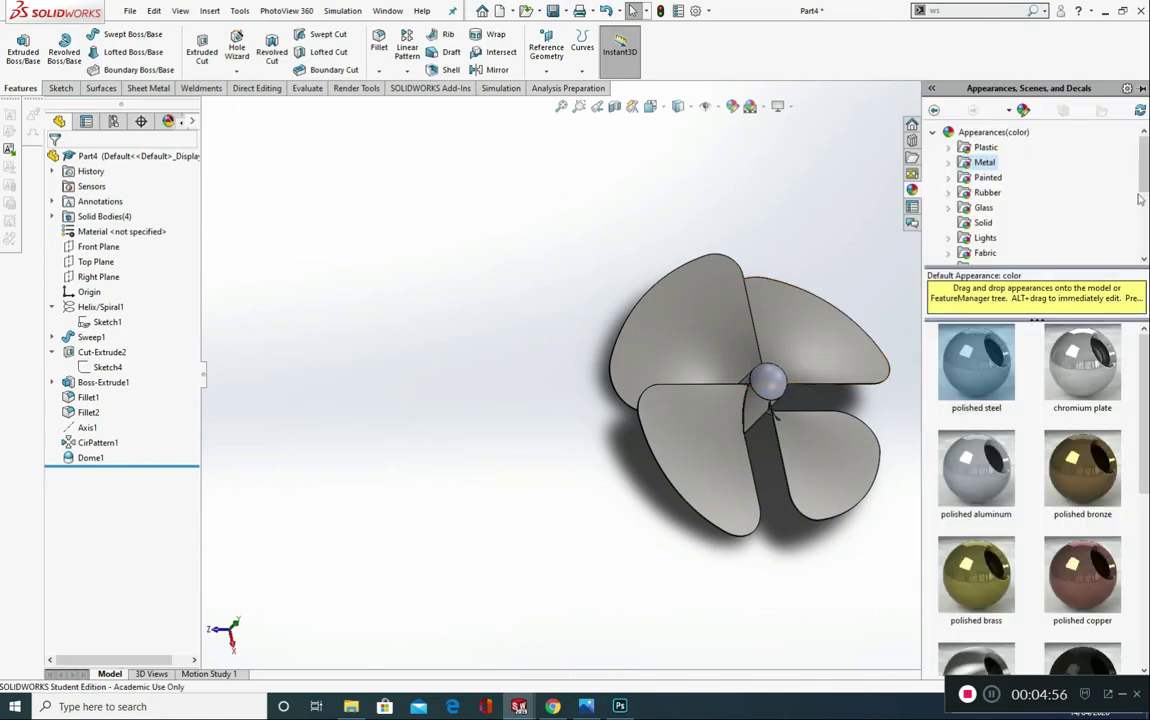
left_click_drag(968, 377, 1130, 234)
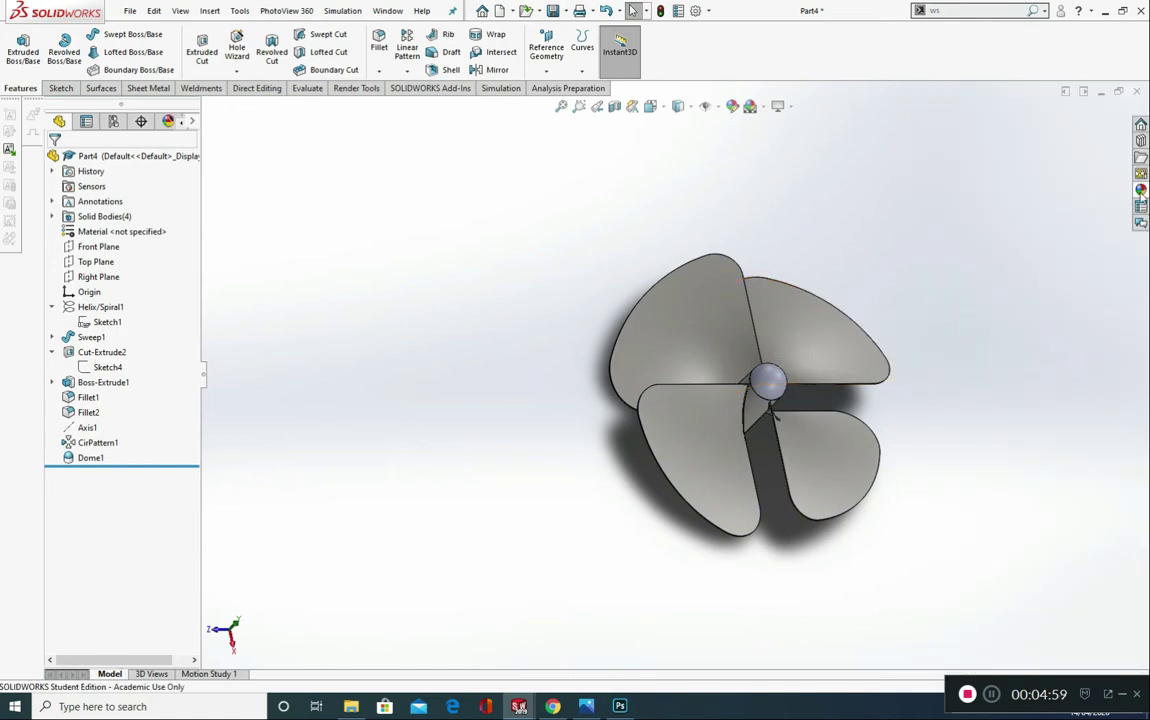
left_click(1140, 189)
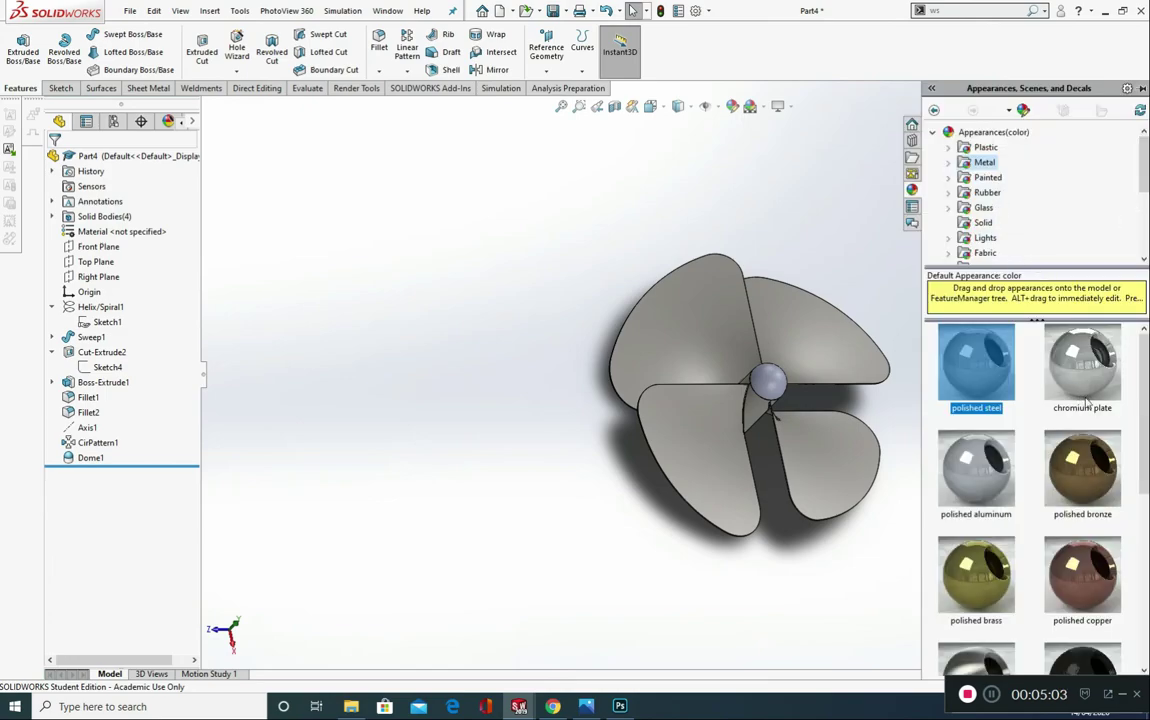
left_click(983, 147)
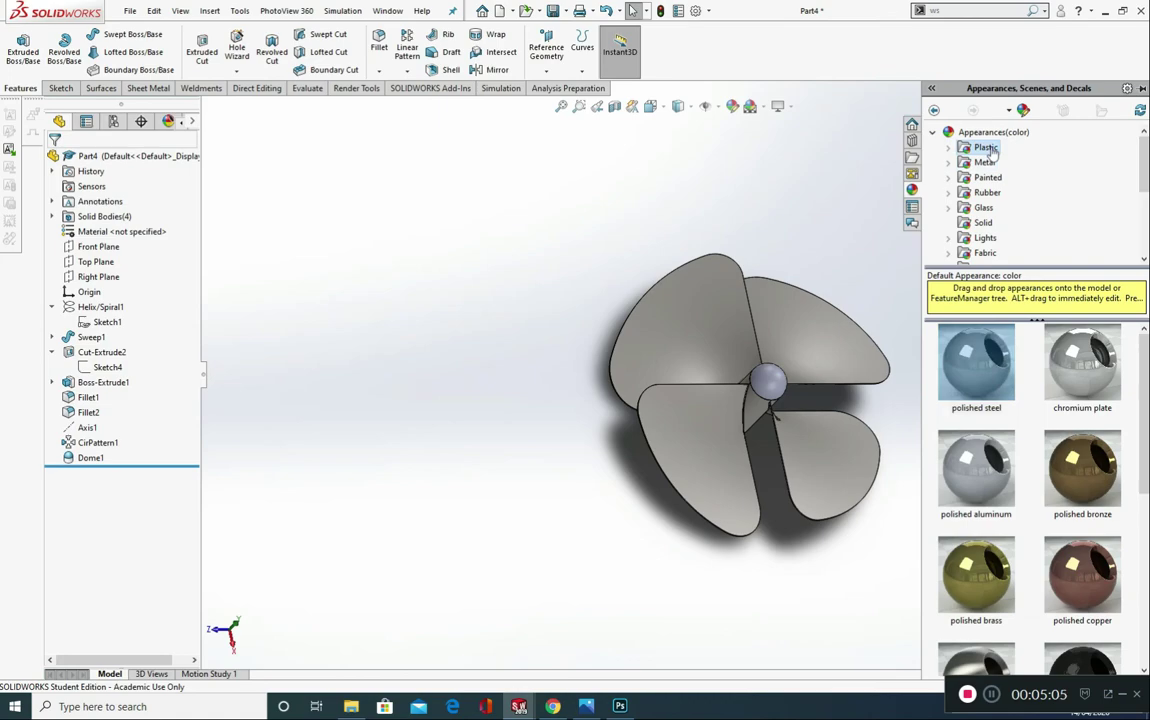
scroll(1068, 452, "down", 3)
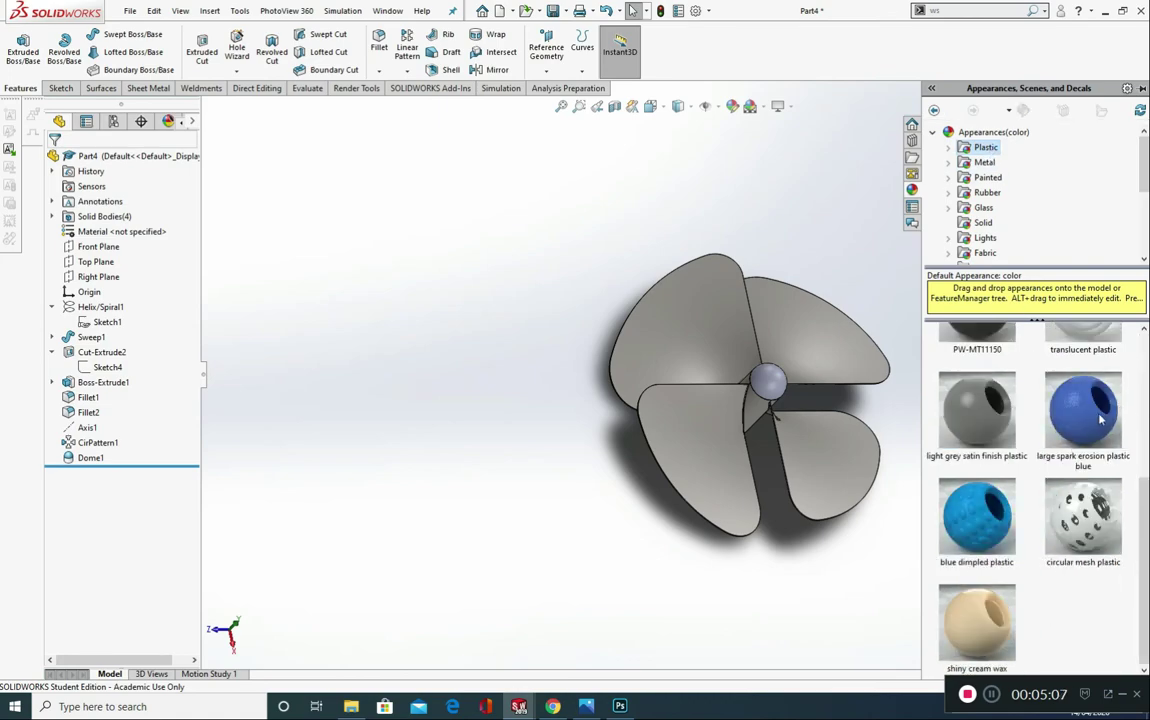
scroll(1076, 508, "up", 3)
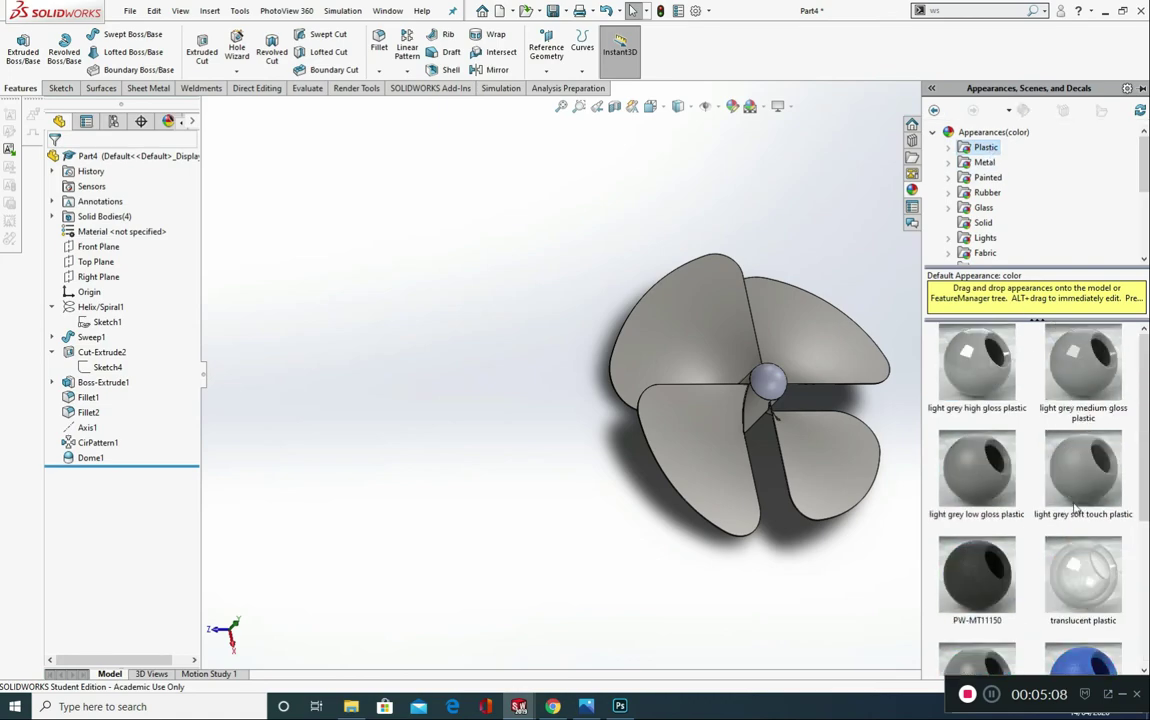
double_click(986, 147)
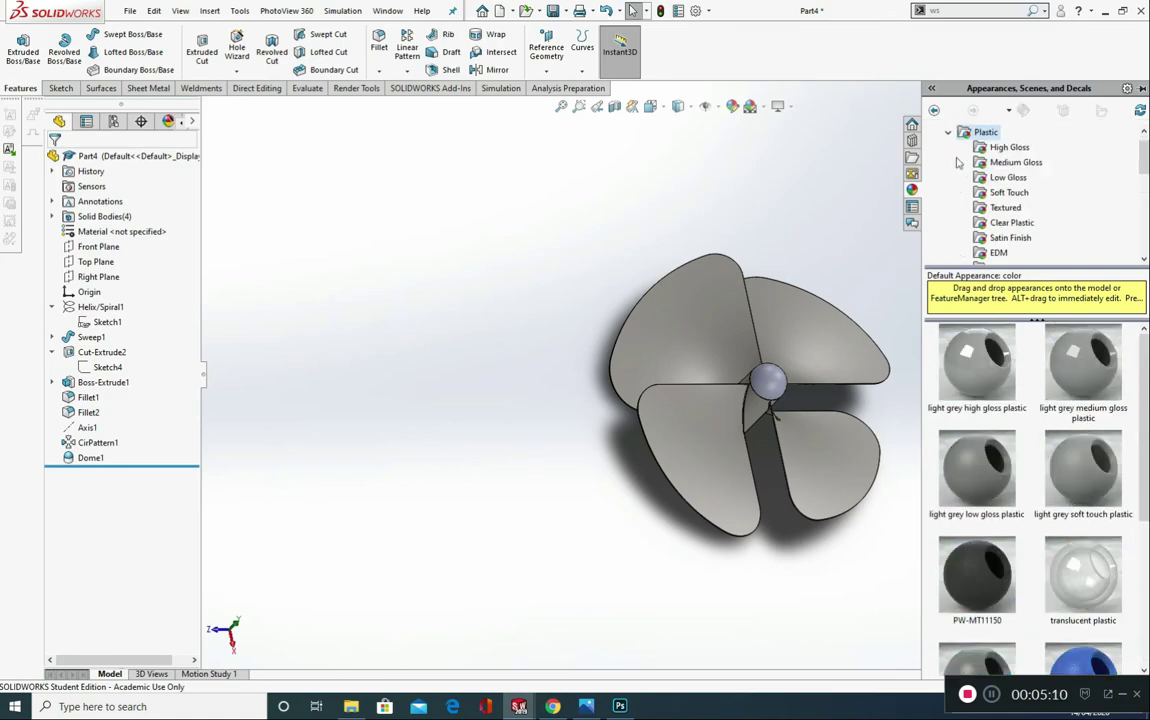
left_click(1016, 162)
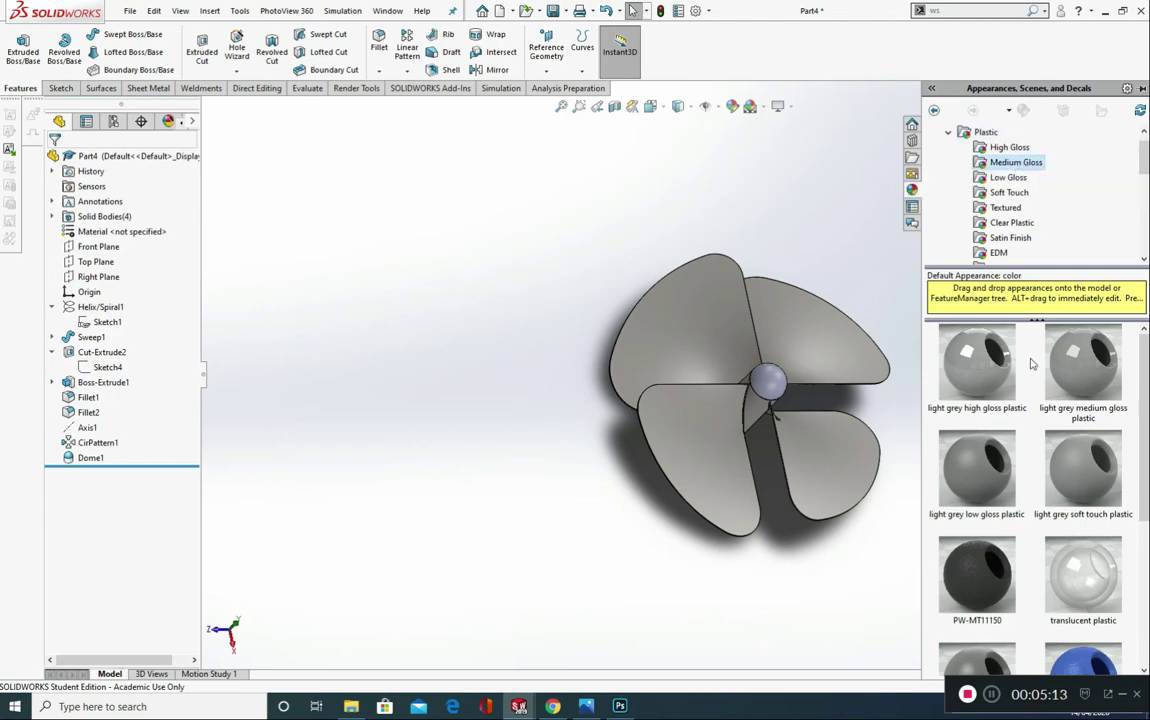
scroll(1000, 450, "down", 2)
mouse_move(1022, 460)
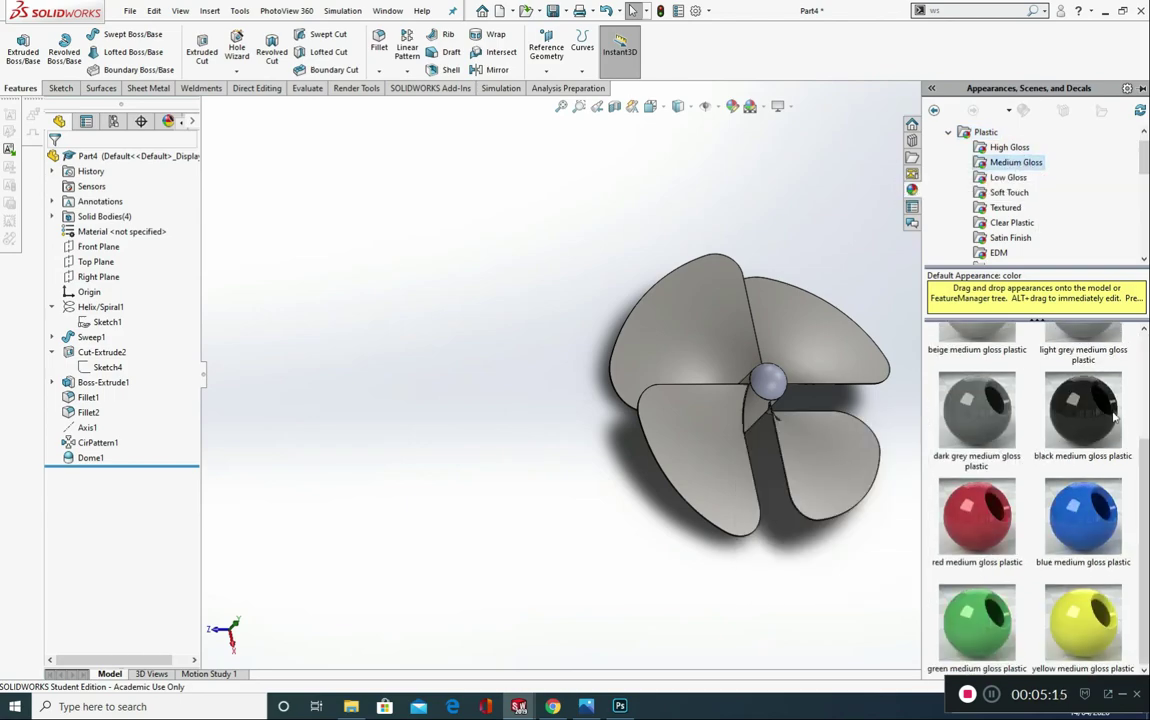
left_click_drag(1092, 424, 777, 381)
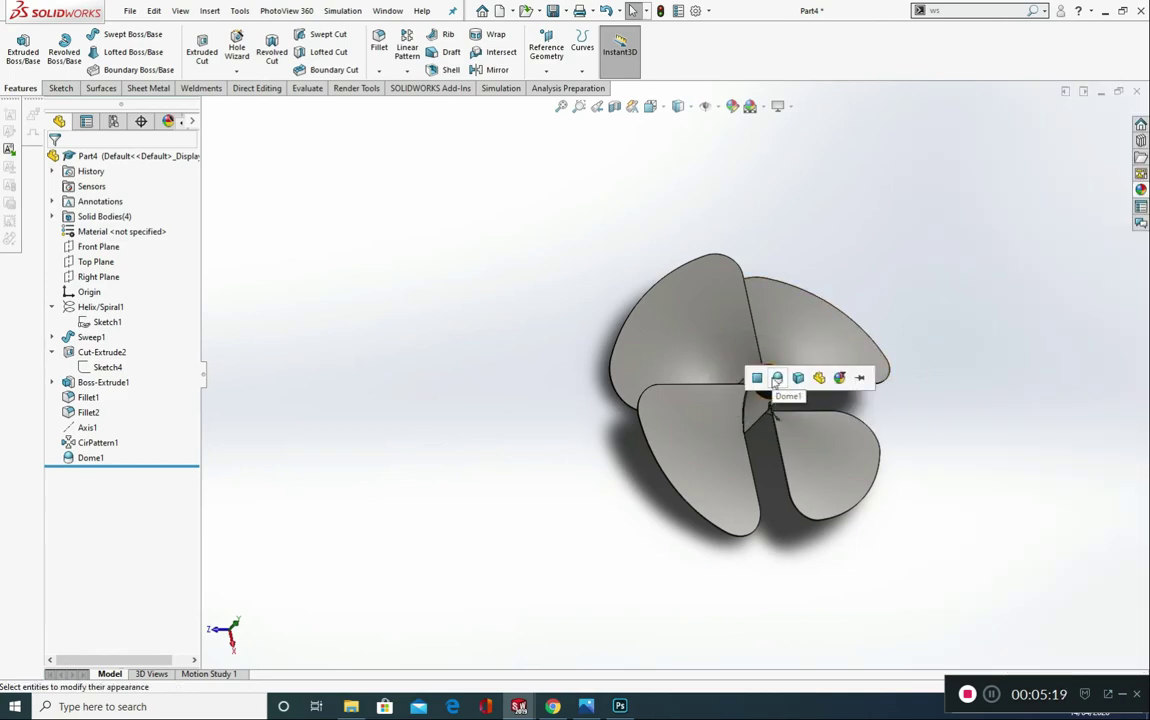
left_click(777, 379)
Step: Orbit to face the propeller from the dome end and load the PhotoView 360 add-in
middle_click_drag(864, 419, 863, 452)
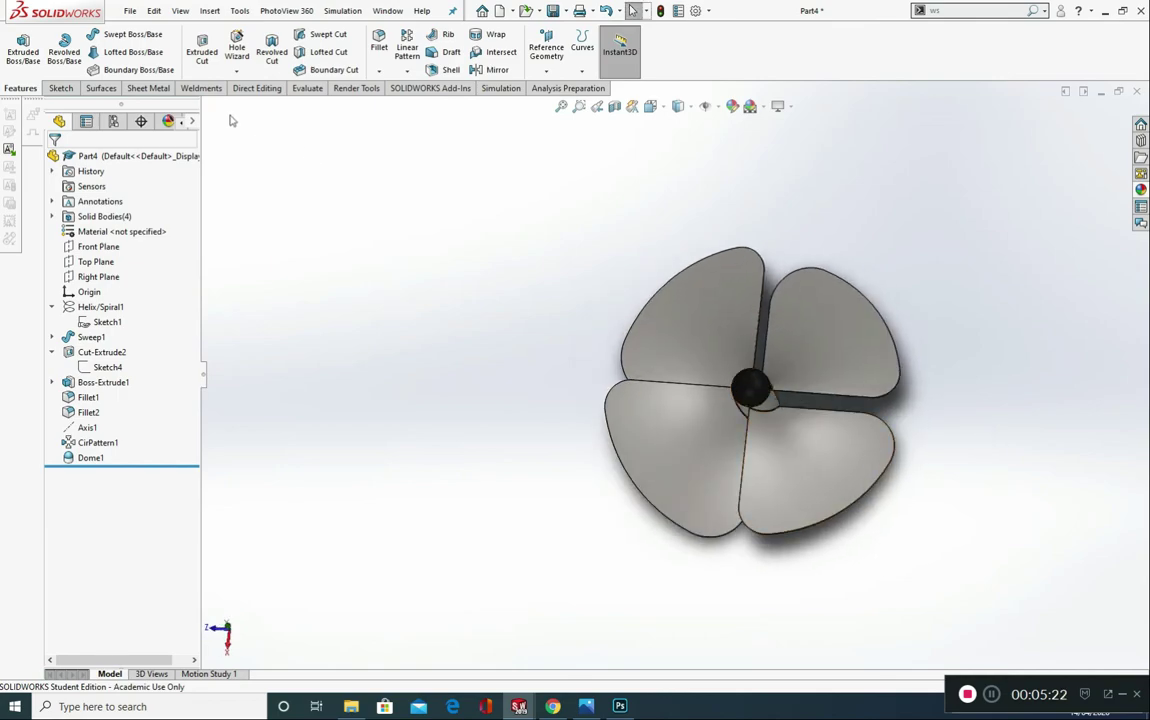
left_click(425, 88)
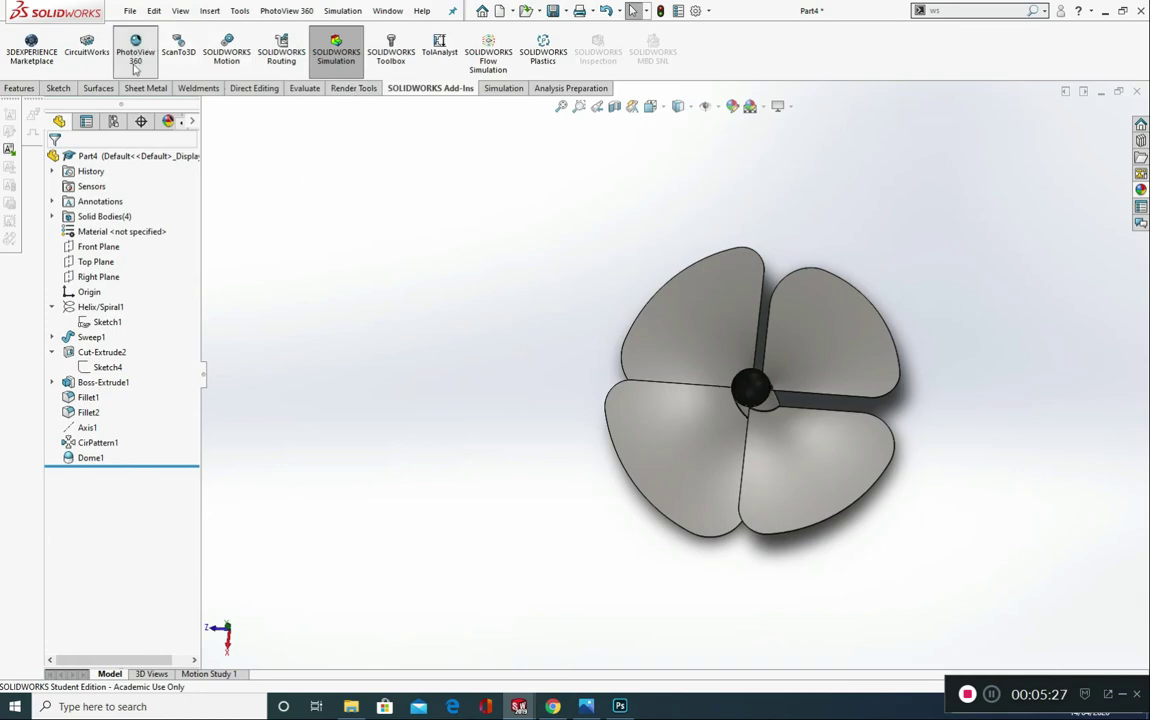
left_click(139, 60)
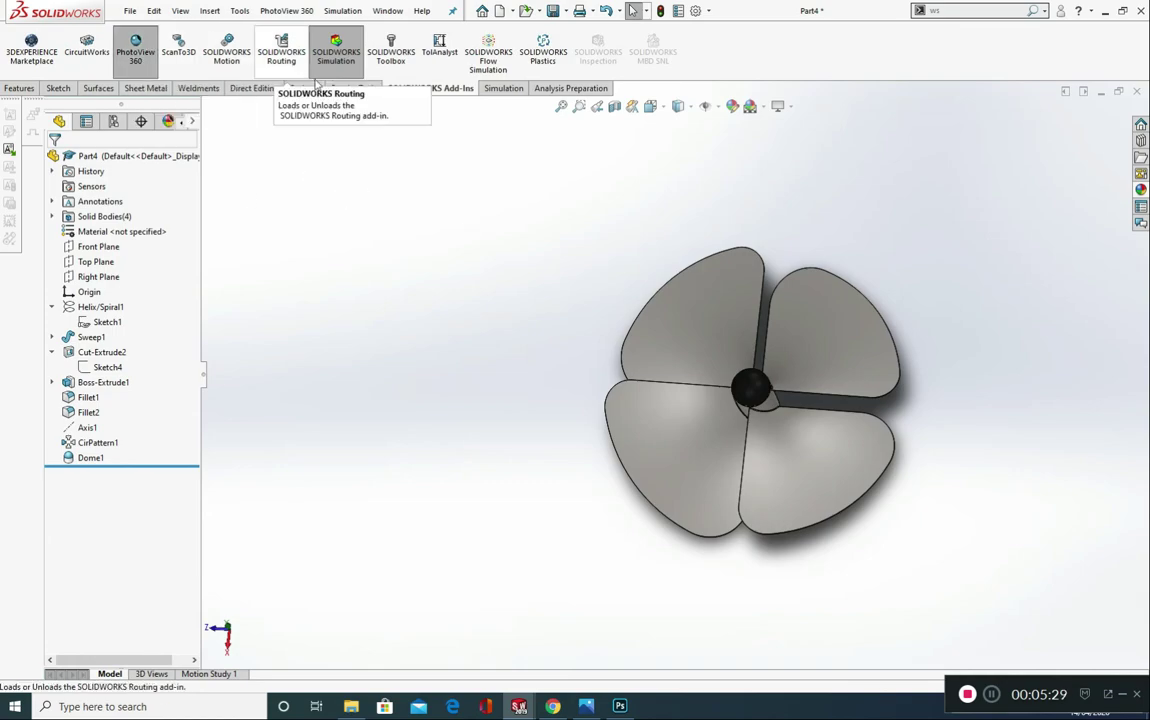
Step: Turn on a render region and pull its two side edges and lower edge in around the propeller
left_click(355, 88)
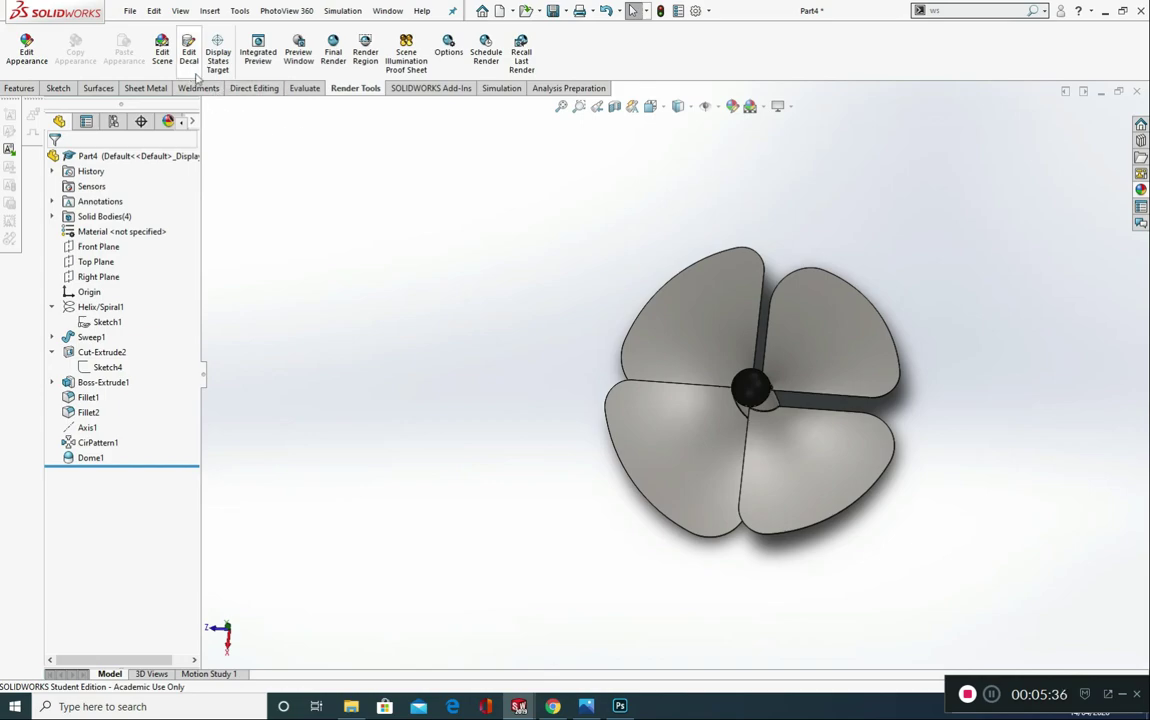
left_click(362, 52)
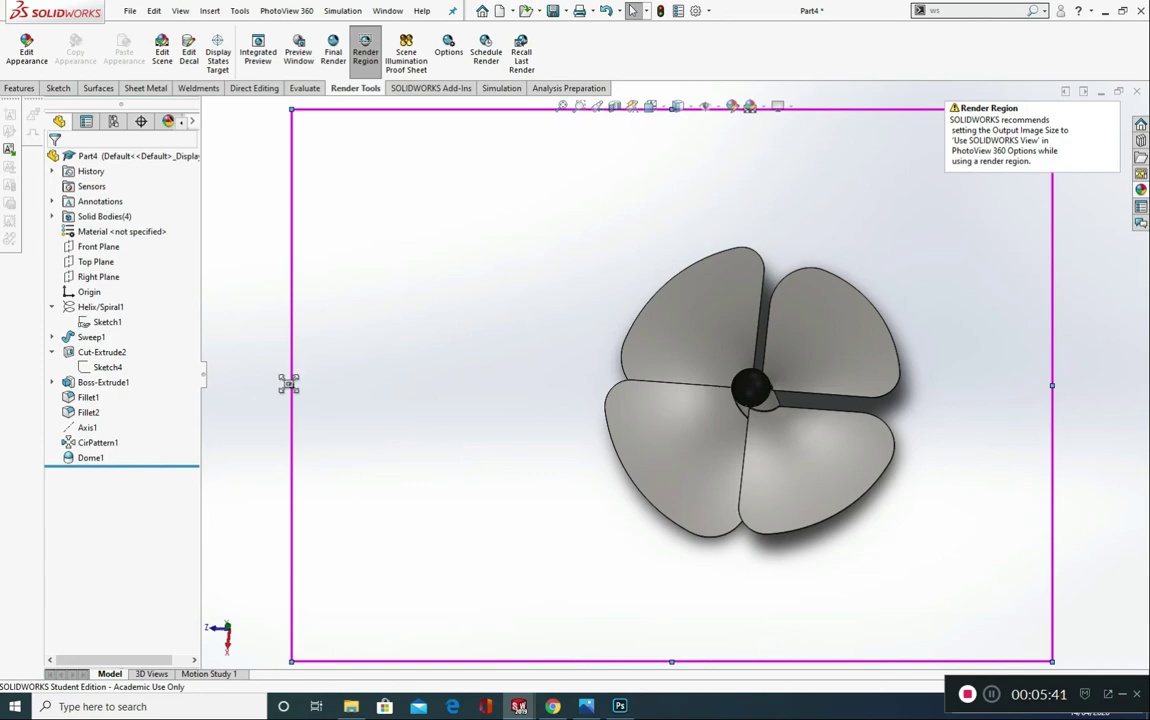
left_click_drag(288, 384, 564, 385)
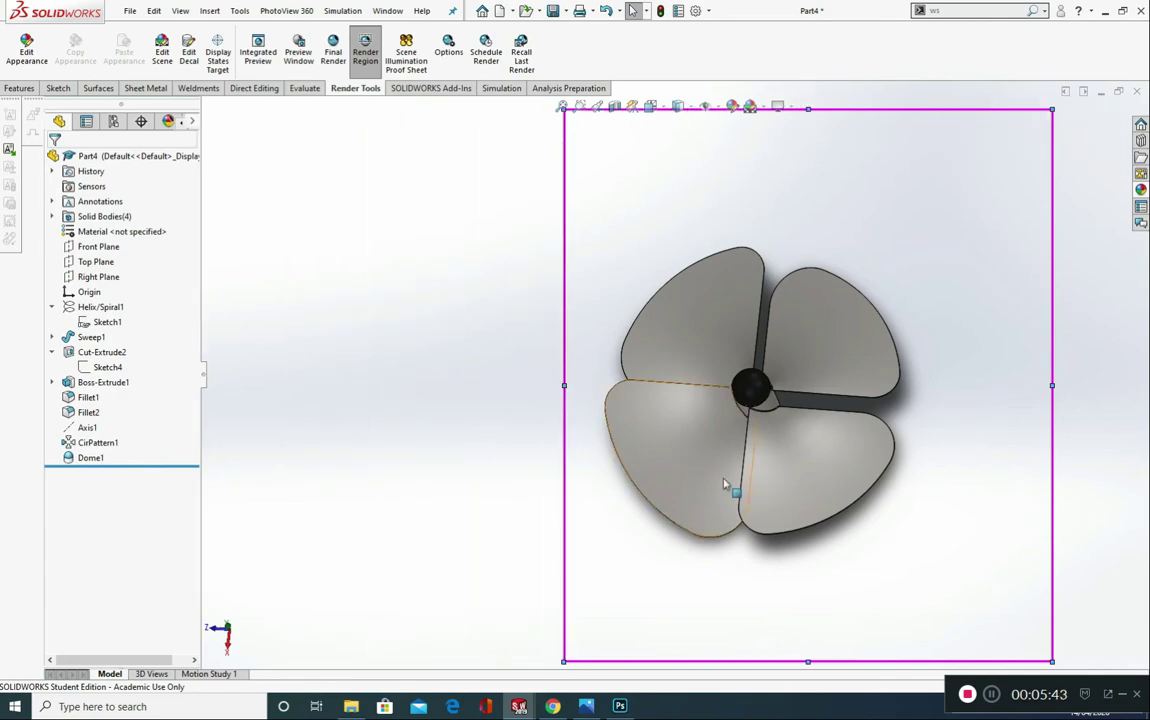
left_click_drag(810, 662, 812, 562)
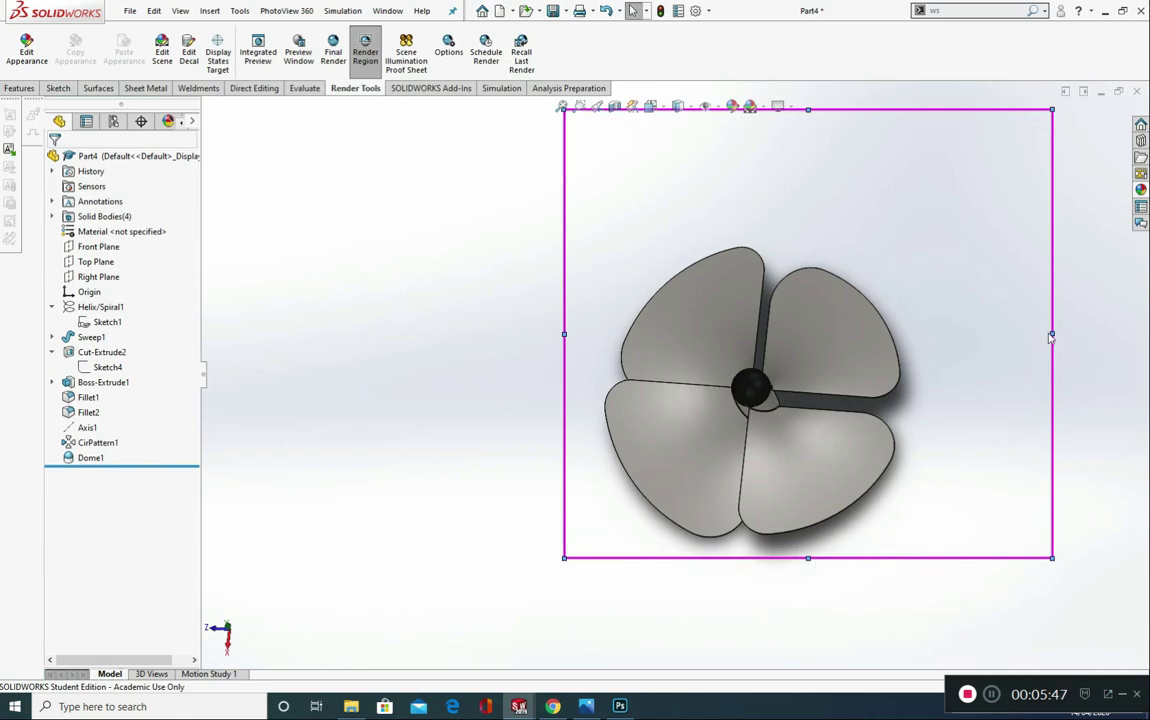
left_click_drag(1052, 334, 937, 355)
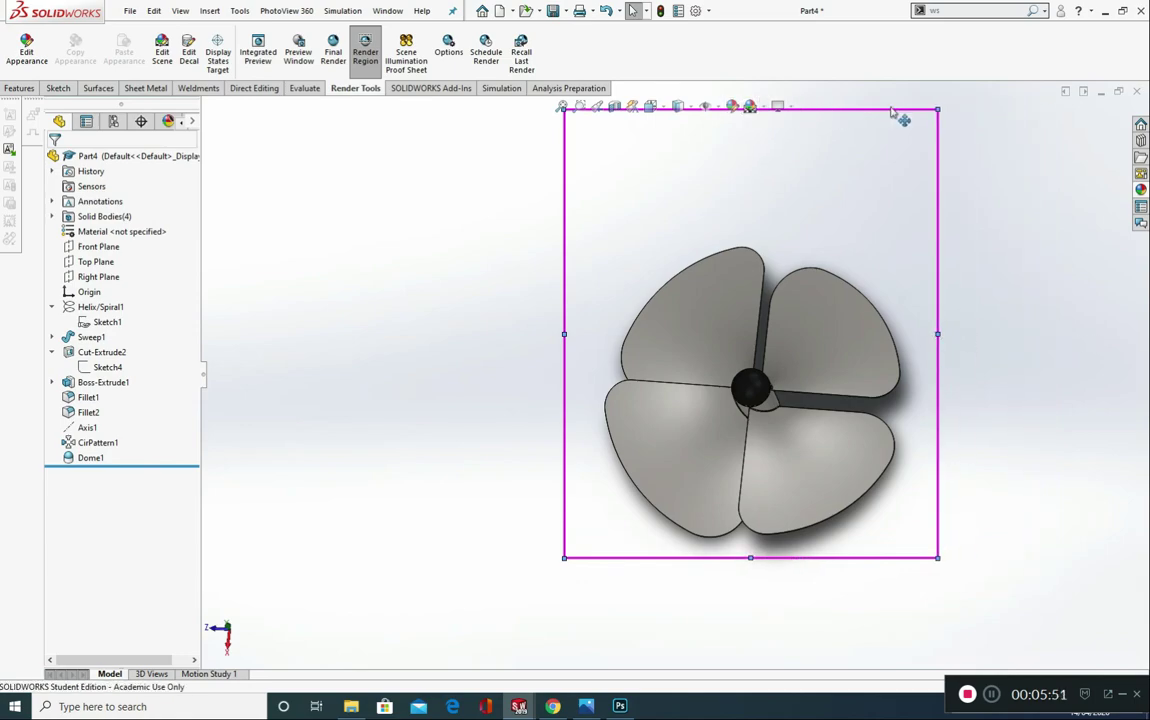
Step: Lower the render region's upper edge to frame the propeller closely and start the final render
scroll(773, 206, "up", 1)
scroll(773, 211, "down", 1)
scroll(744, 416, "up", 2)
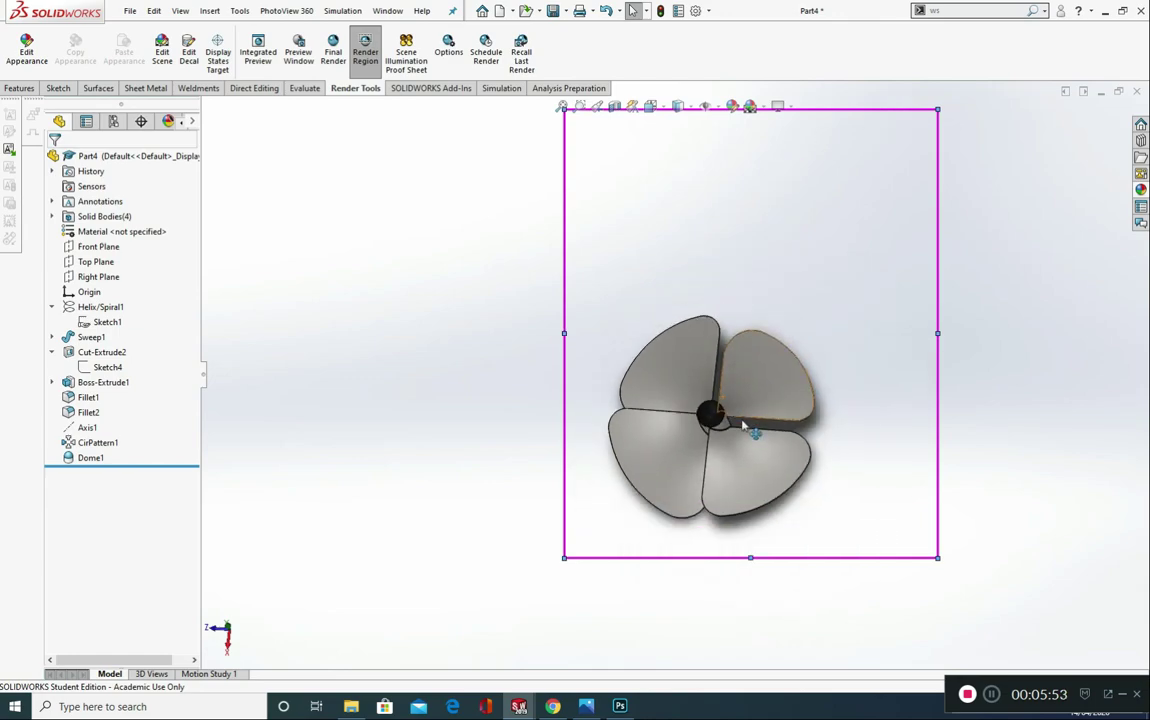
scroll(740, 435, "up", 1)
scroll(736, 480, "down", 2)
scroll(518, 405, "down", 1)
scroll(537, 400, "down", 1)
scroll(719, 431, "up", 2)
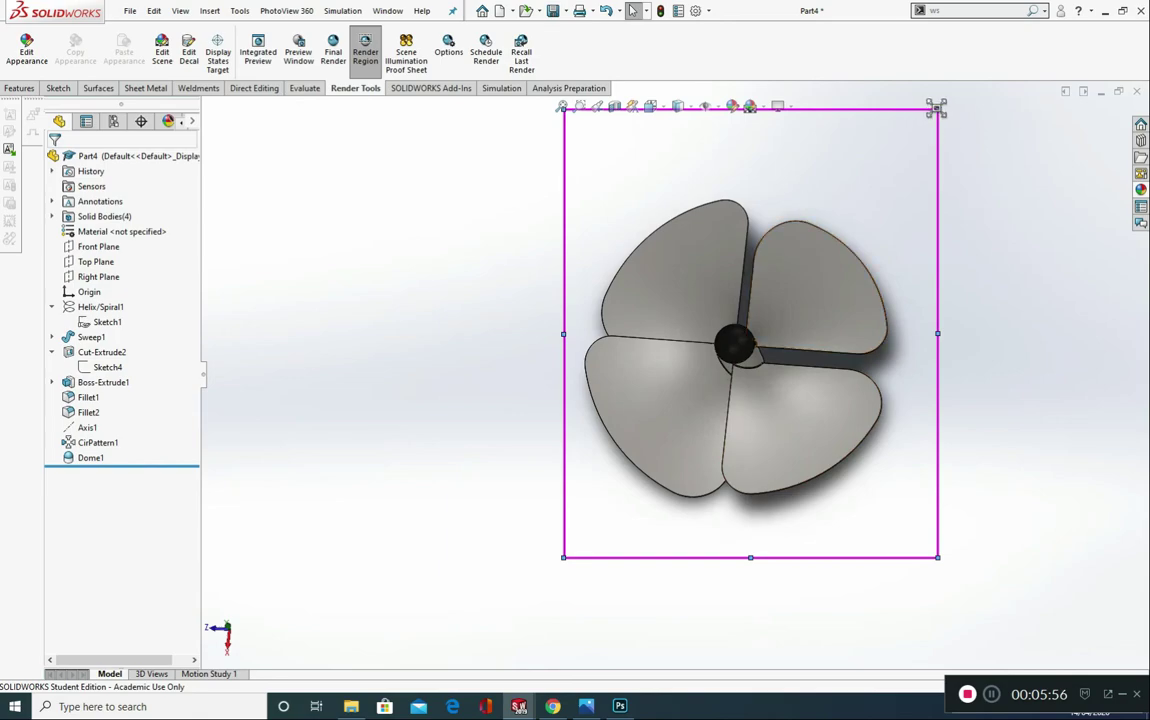
left_click_drag(937, 108, 928, 165)
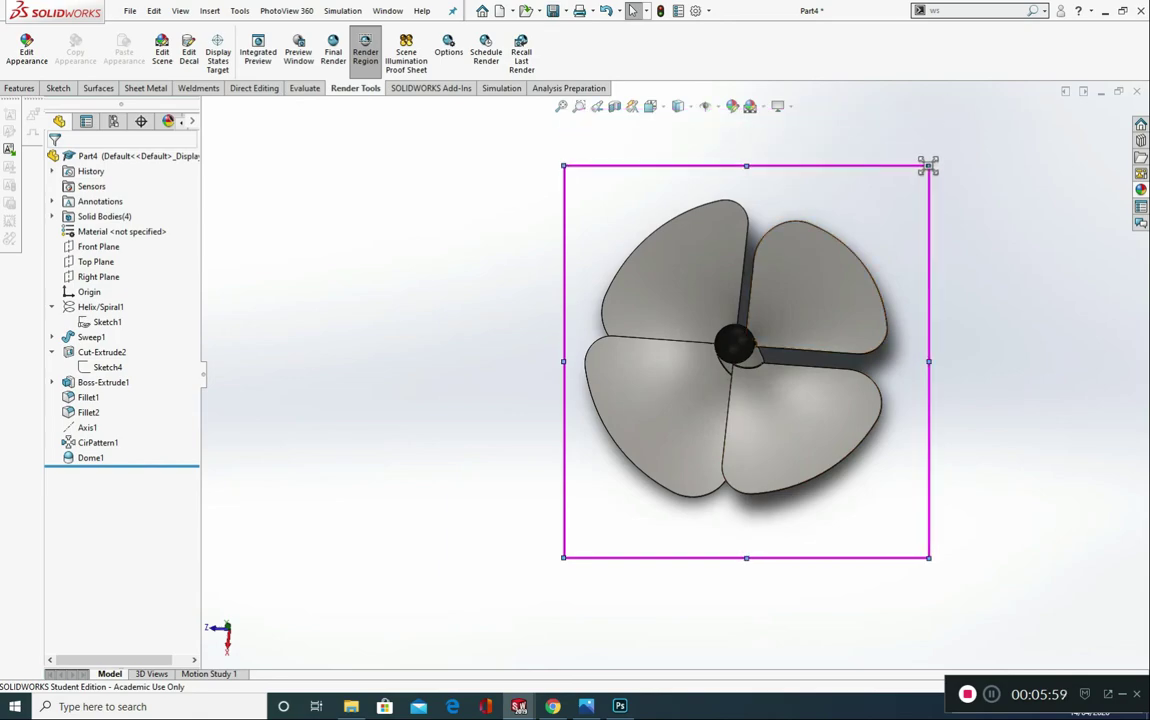
left_click(333, 48)
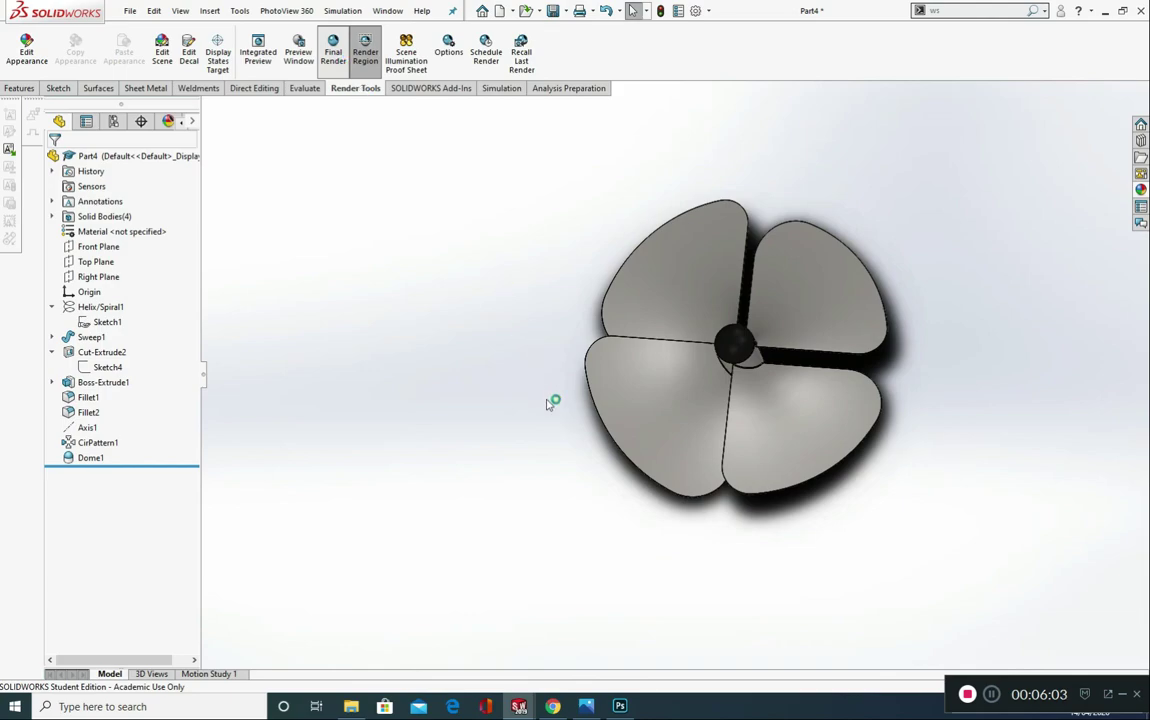